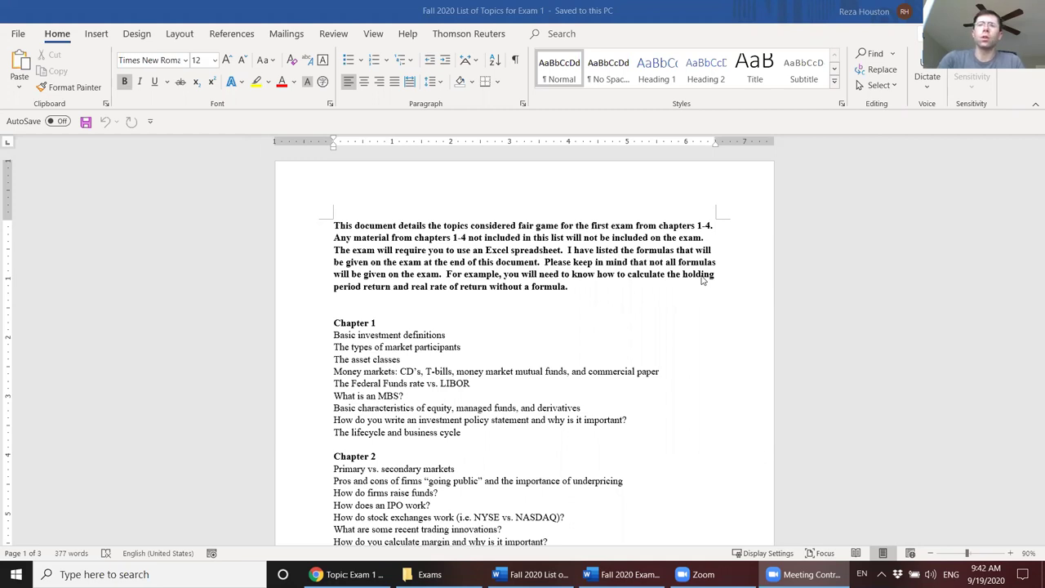
# Step: Highlight 'chapters 1-4' in the introduction, then deselect it just above Chapter 1
pyautogui.click(435, 238)
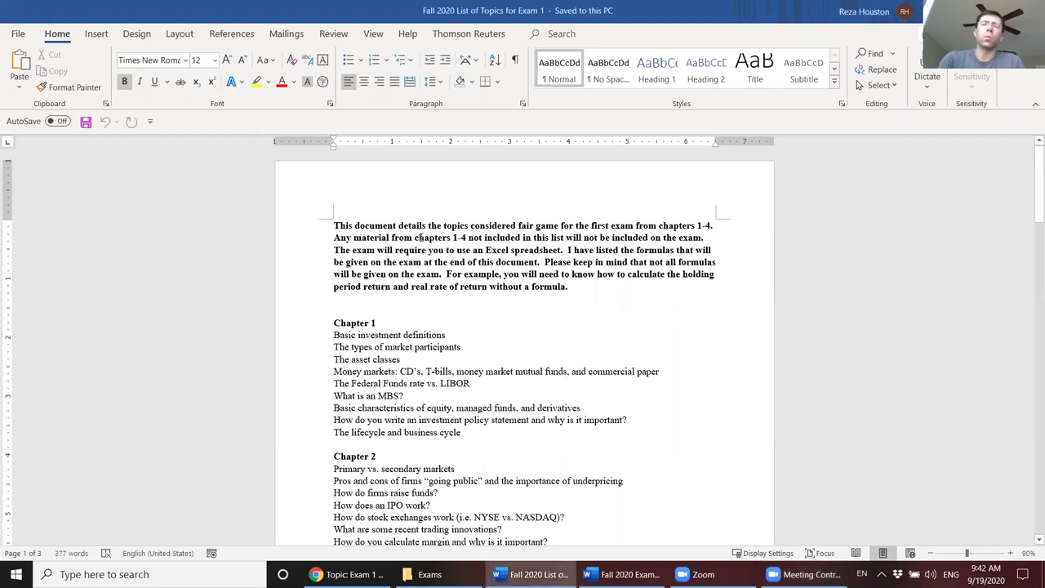
pyautogui.moveTo(414, 238); pyautogui.dragTo(470, 238)
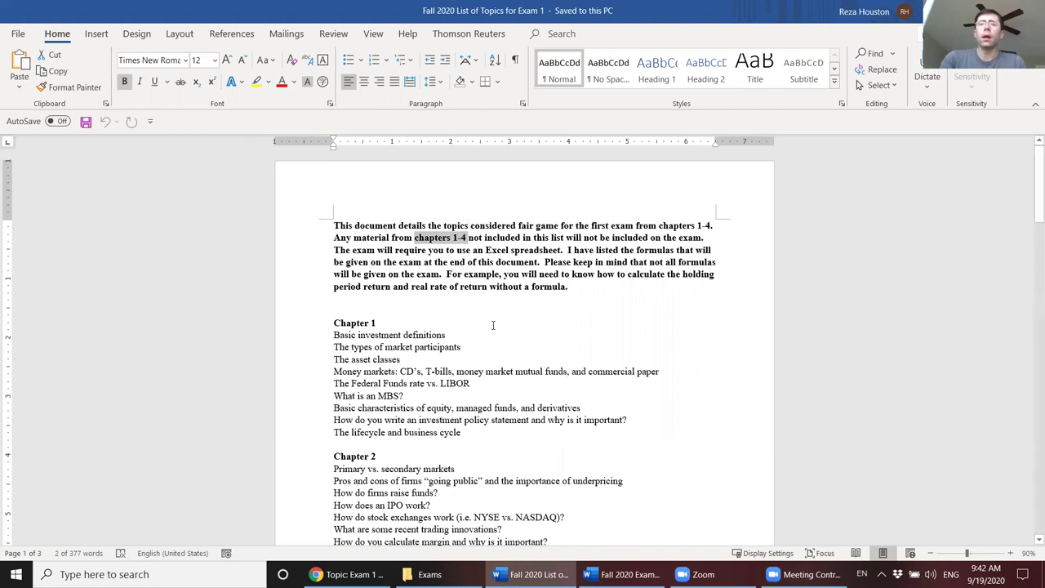
pyautogui.click(558, 322)
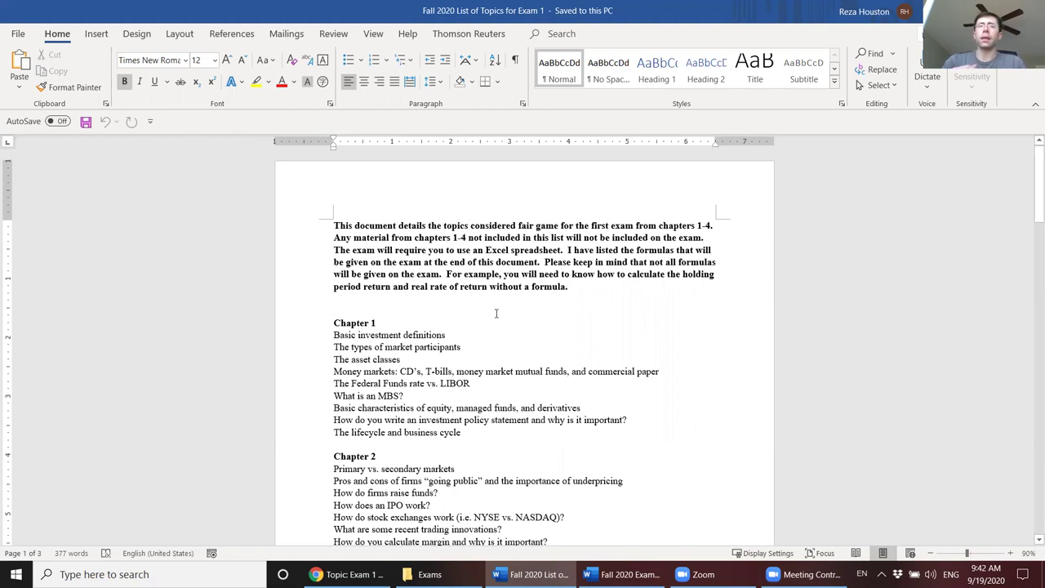
pyautogui.click(496, 313)
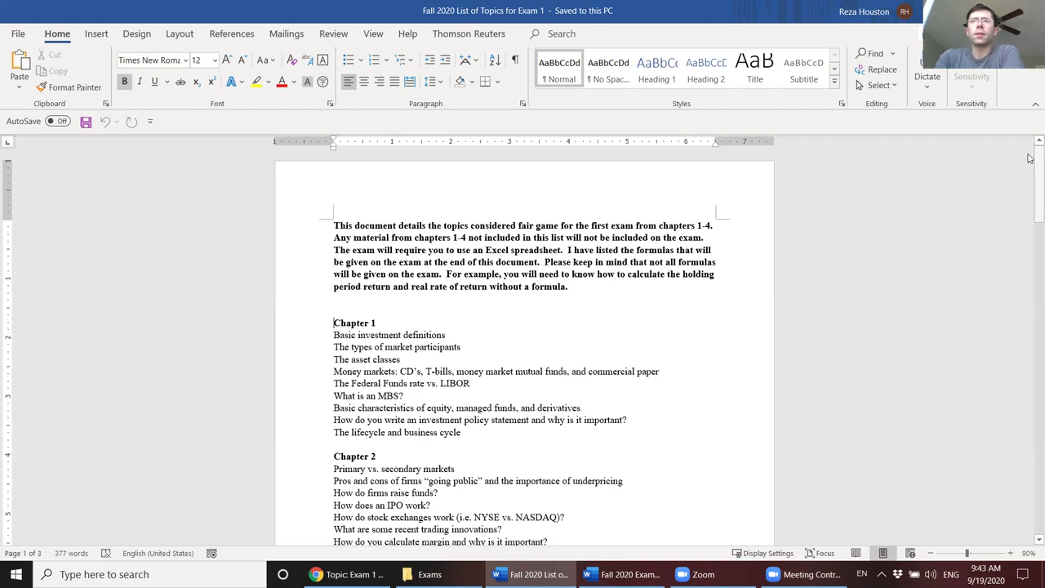
# Step: Select Chapter 1 topics in turn: Federal Funds rate vs. LIBOR, equity characteristics, investment policy statement, business cycle
pyautogui.moveTo(1032, 159); pyautogui.dragTo(1031, 234)
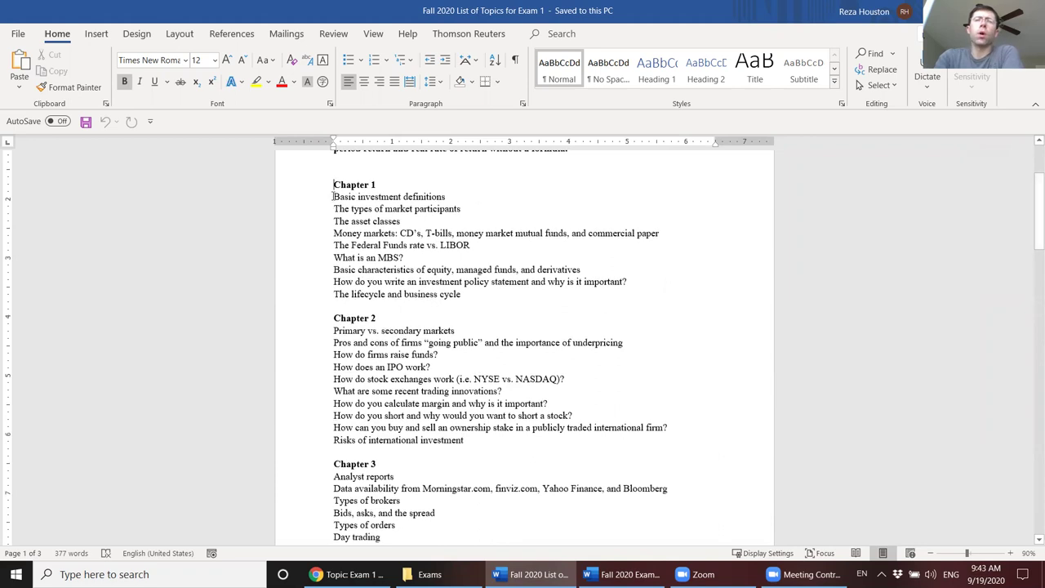
pyautogui.moveTo(334, 197); pyautogui.dragTo(463, 296)
pyautogui.click(361, 224)
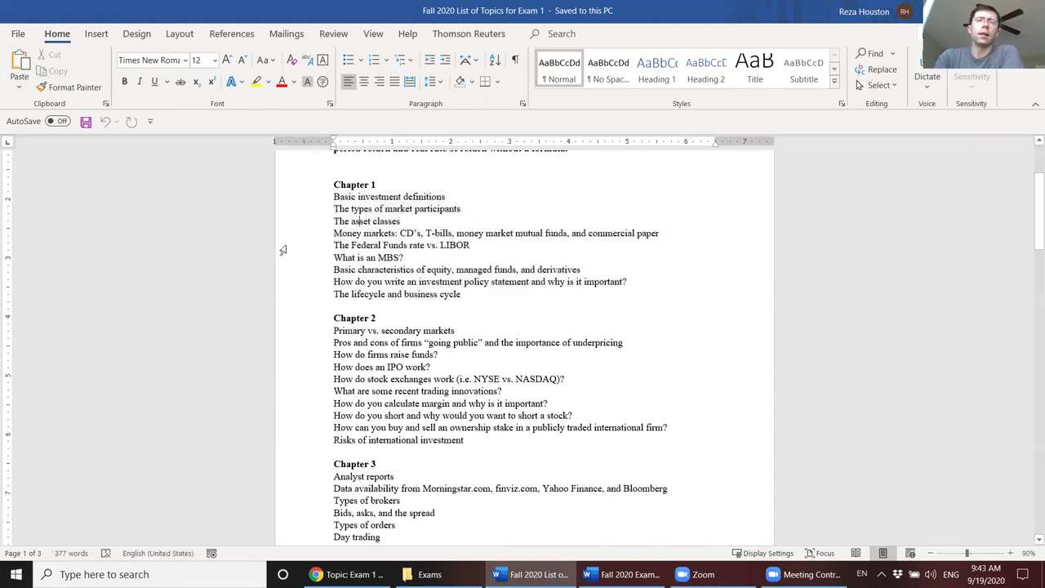
pyautogui.click(283, 249)
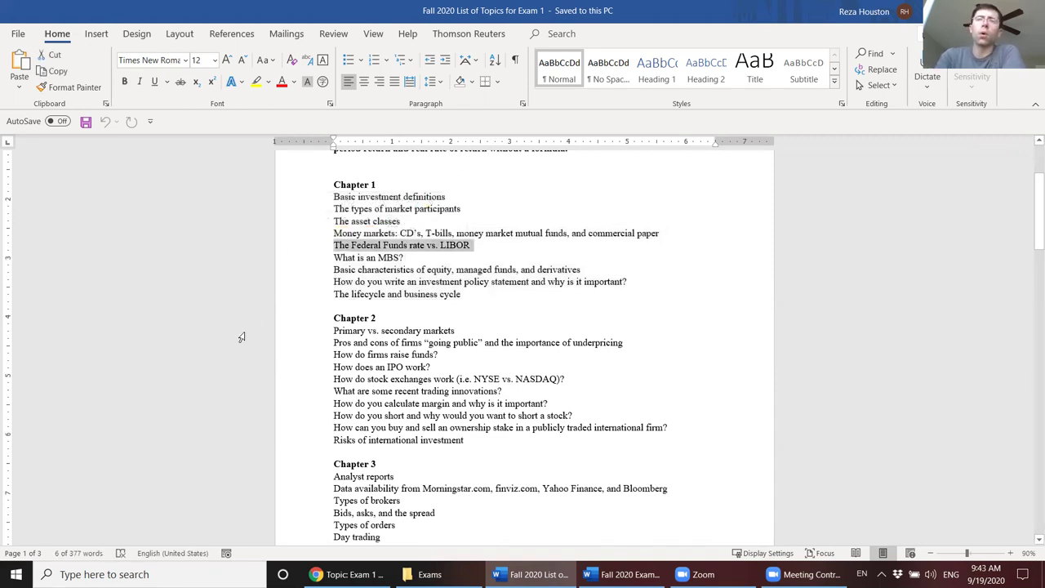
pyautogui.click(292, 274)
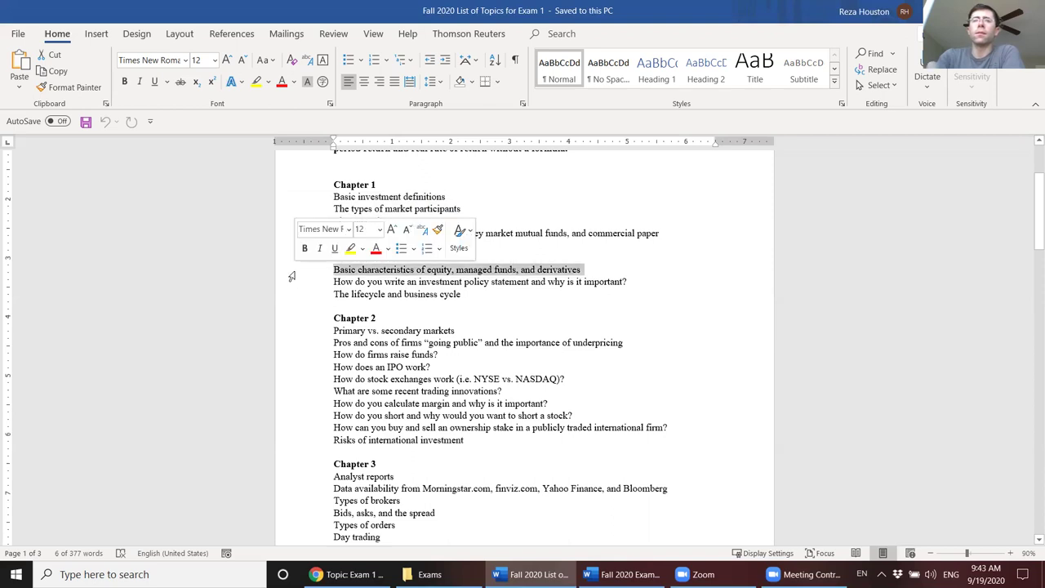
pyautogui.click(297, 287)
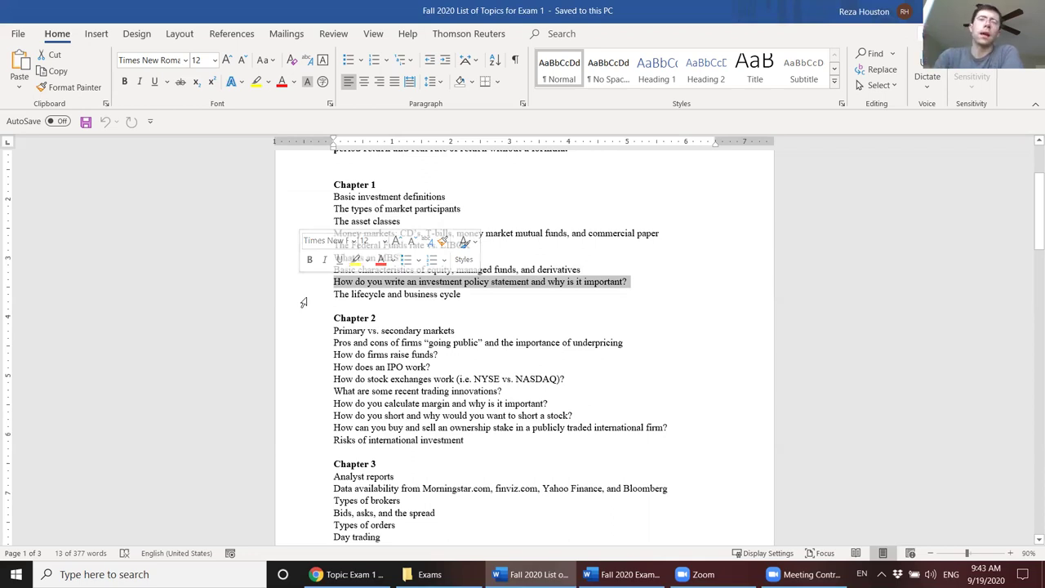
pyautogui.click(303, 299)
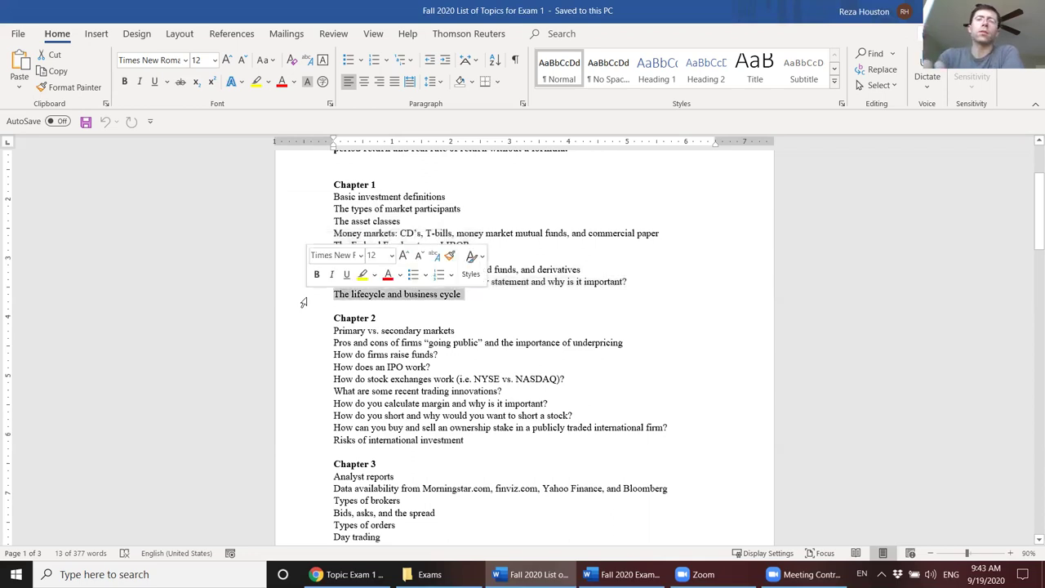
pyautogui.click(364, 296)
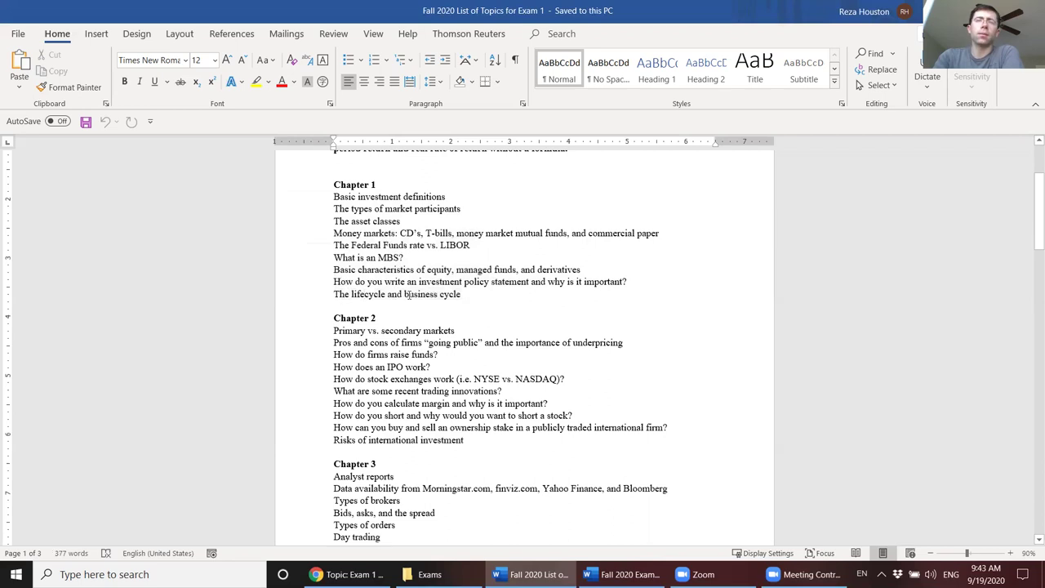
pyautogui.moveTo(406, 295); pyautogui.dragTo(461, 295)
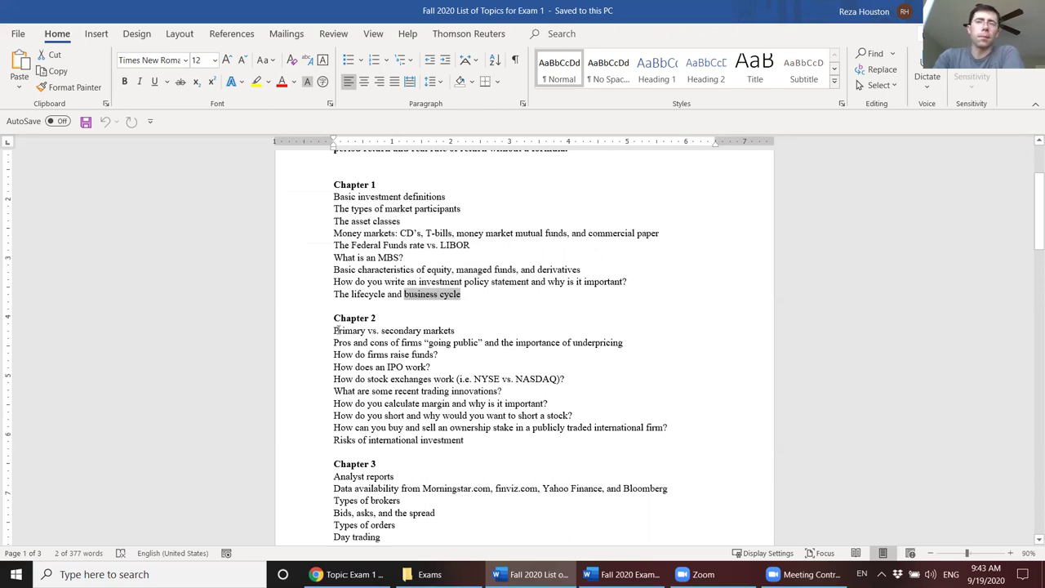
# Step: Select Primary vs. secondary markets, then the stock exchanges and trading innovations questions
pyautogui.moveTo(336, 329); pyautogui.dragTo(455, 332)
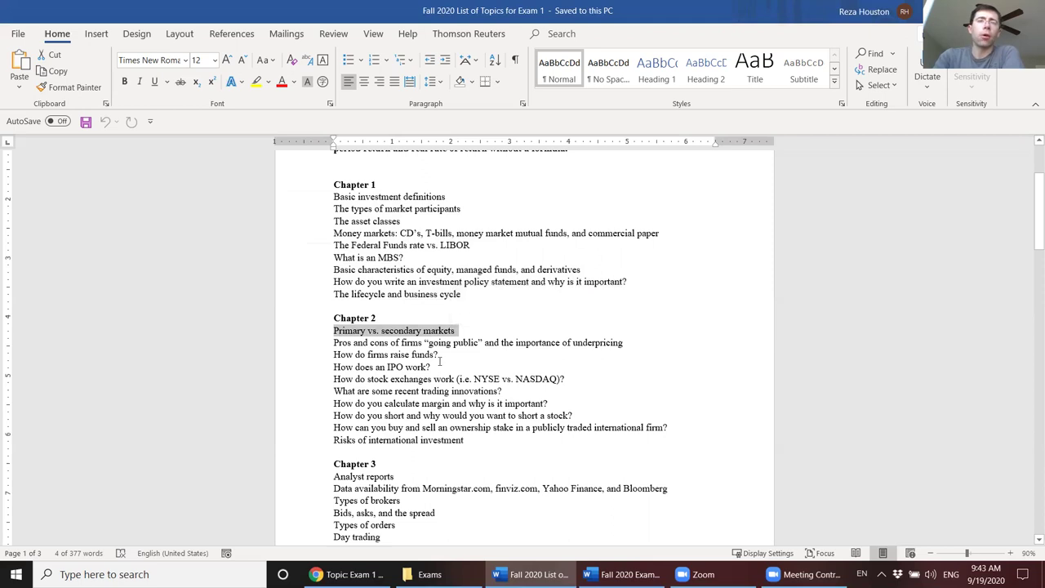
pyautogui.click(441, 360)
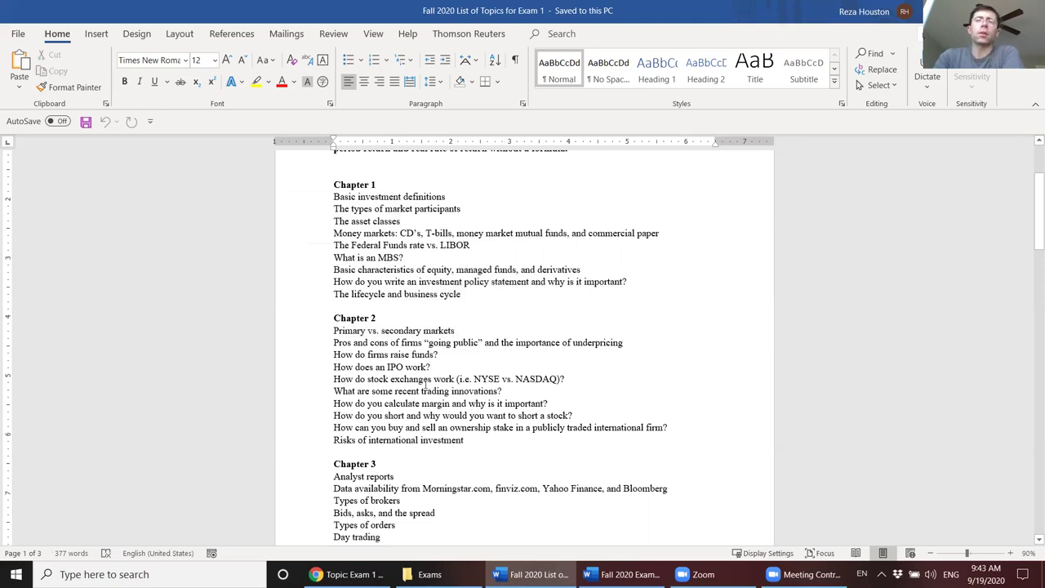
pyautogui.moveTo(425, 382); pyautogui.dragTo(579, 383)
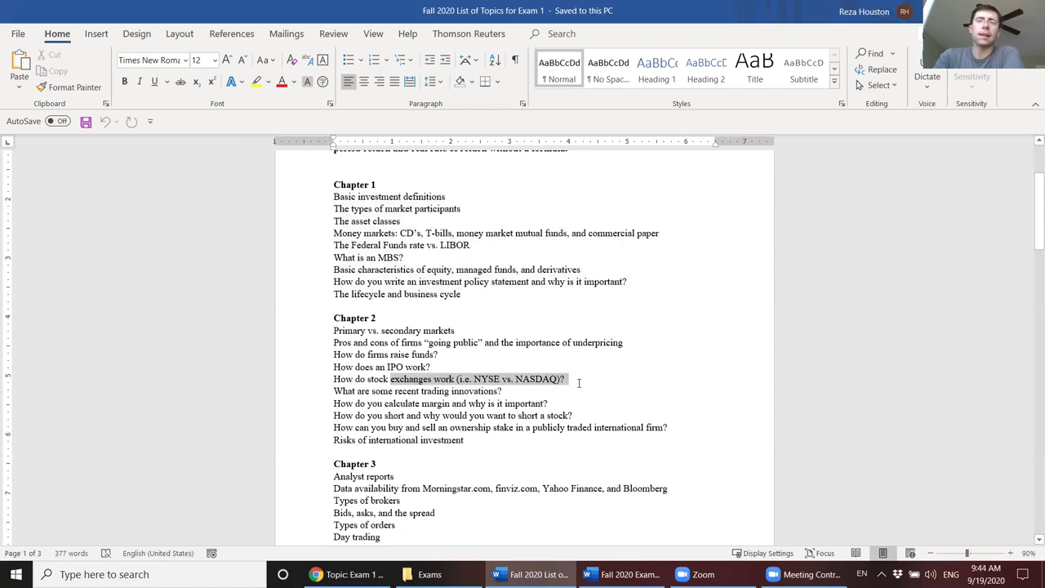
pyautogui.keyDown('shift'); pyautogui.click(543, 393); pyautogui.keyUp('shift')
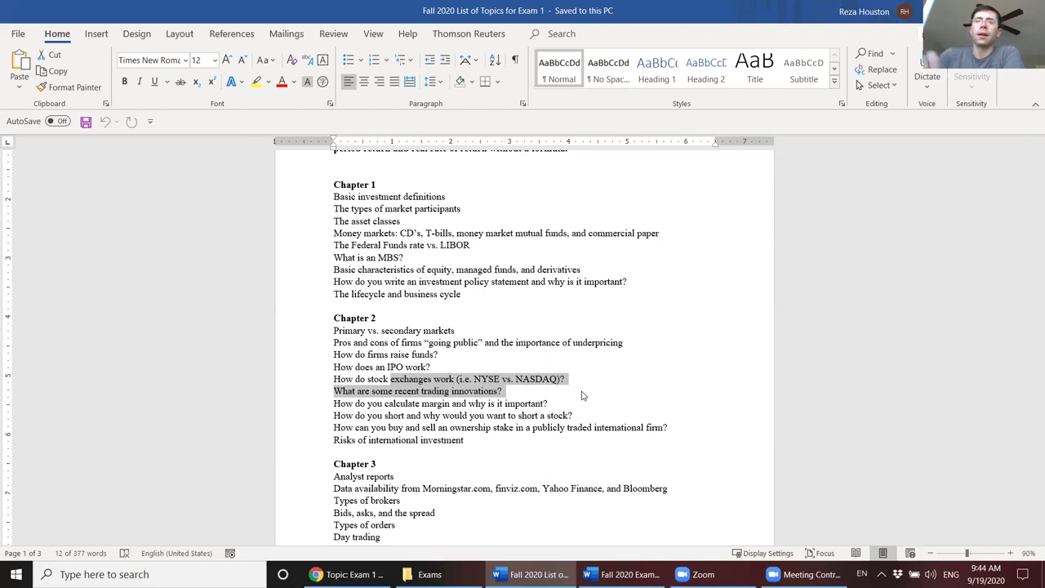
pyautogui.click(578, 417)
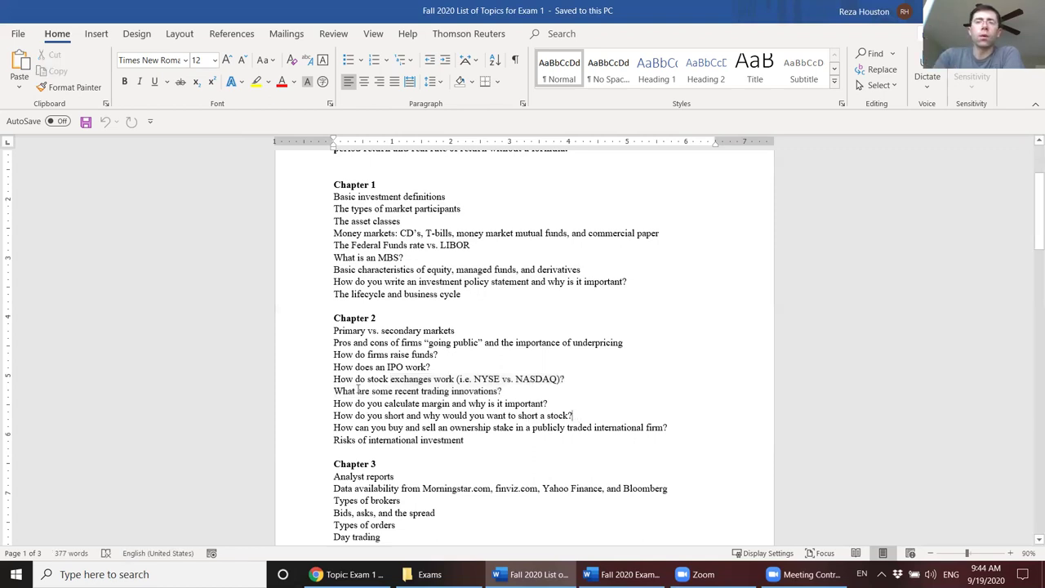
# Step: Select the margin, shorting, international ownership and international investment risk topics, then move toward Chapter 4
pyautogui.click(308, 405)
pyautogui.click(308, 415)
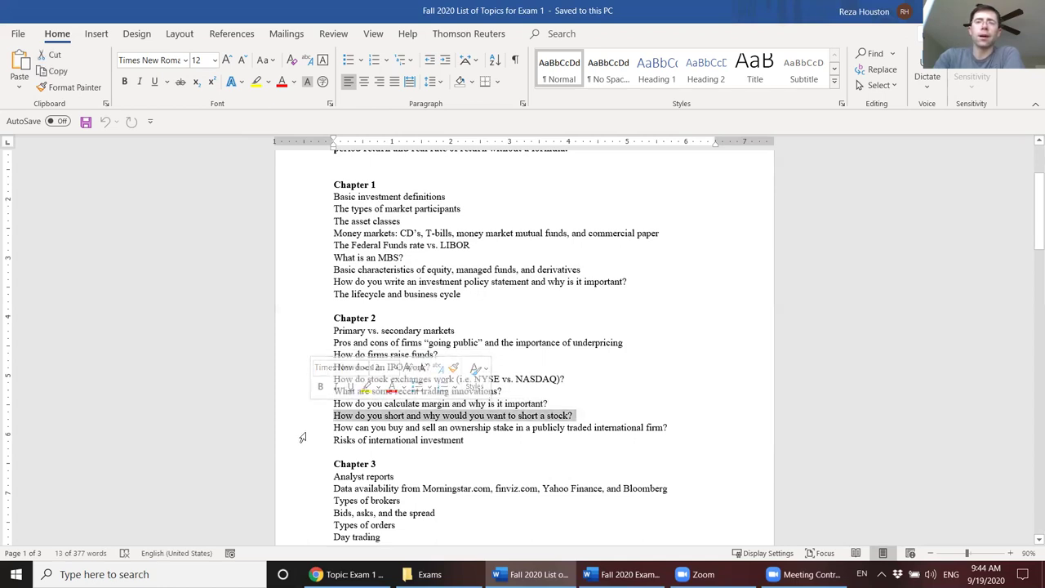
pyautogui.click(303, 431)
pyautogui.click(302, 441)
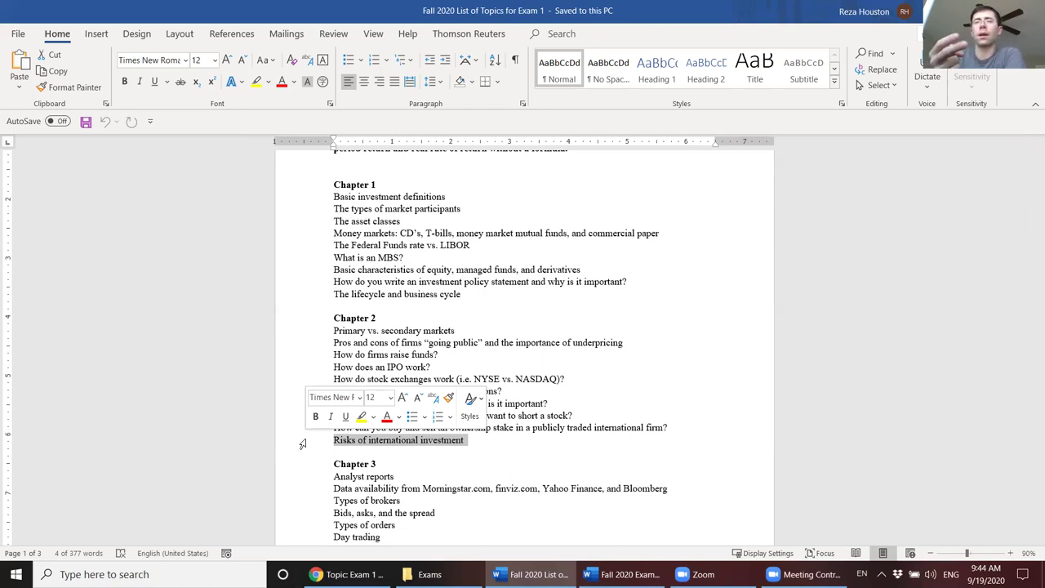
pyautogui.click(441, 462)
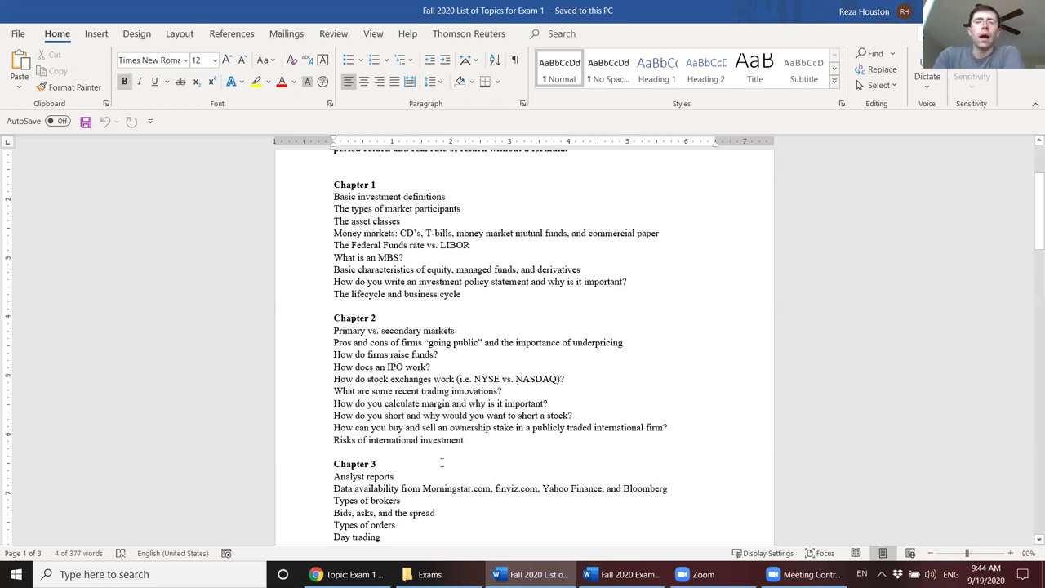
pyautogui.press('Down')
pyautogui.press('Down')
pyautogui.press('Down')
pyautogui.press('Down')
pyautogui.press('Down')
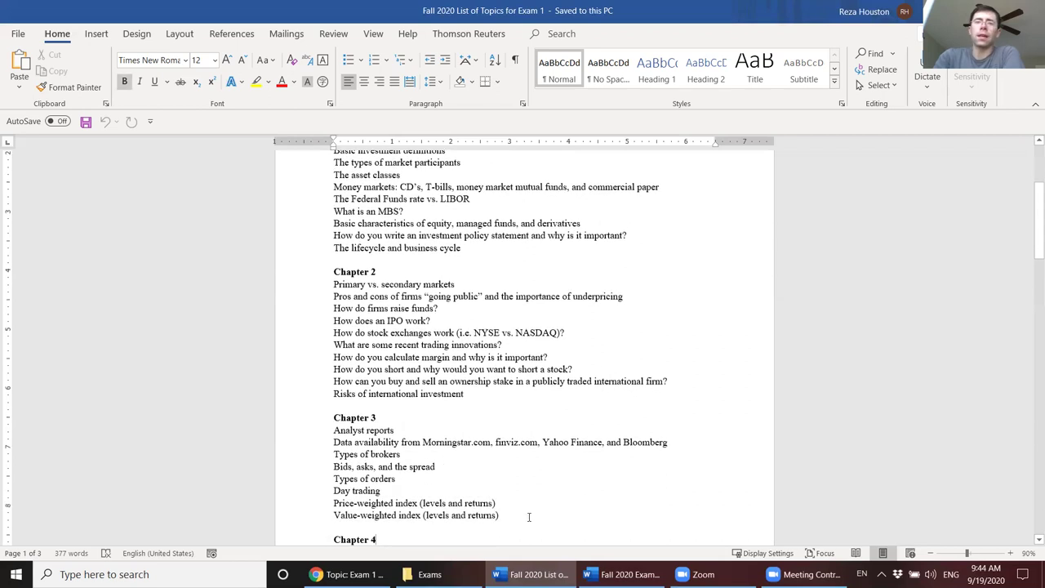
pyautogui.moveTo(458, 527); pyautogui.dragTo(335, 433)
pyautogui.click(334, 430)
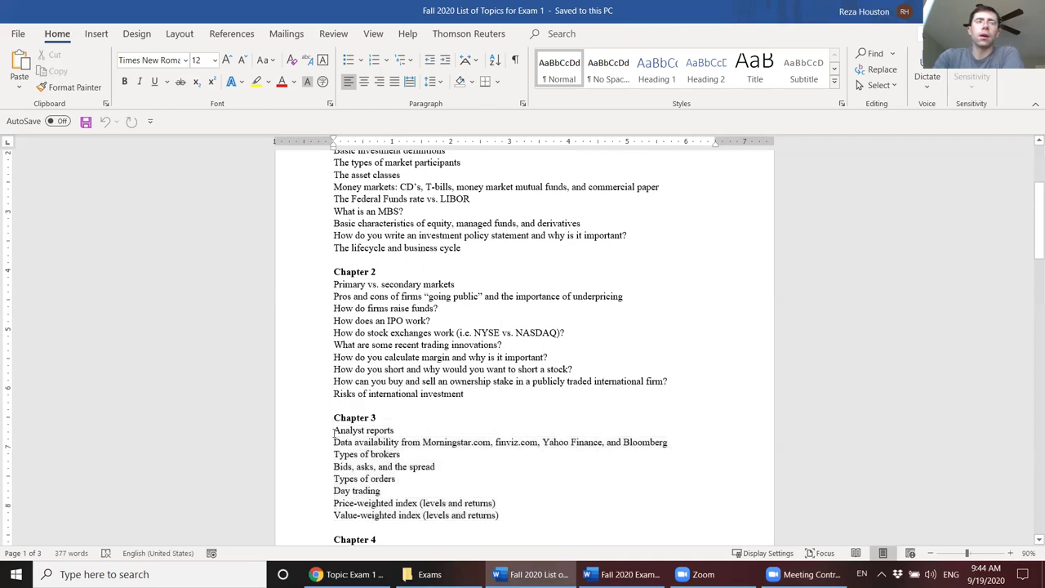
pyautogui.moveTo(307, 445)
pyautogui.mouseDown()
pyautogui.moveTo(307, 456)
pyautogui.moveTo(306, 445)
pyautogui.mouseUp()
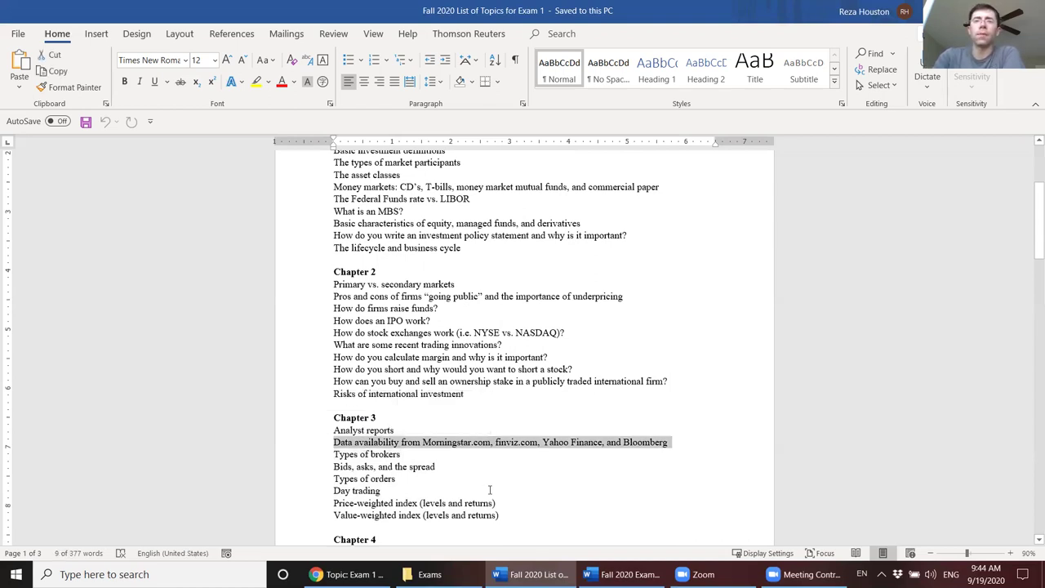
pyautogui.click(440, 446)
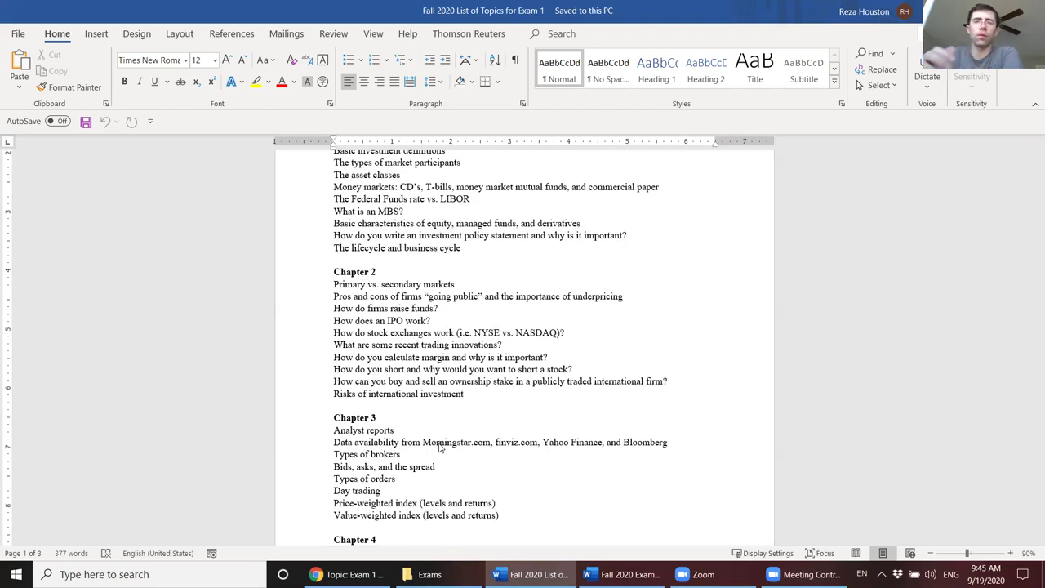
pyautogui.click(382, 455)
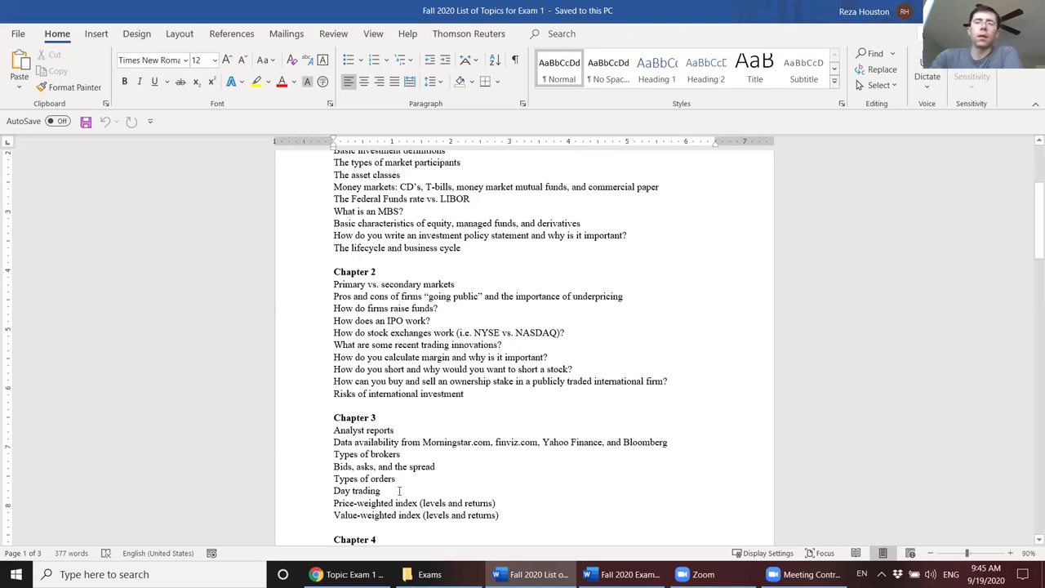
pyautogui.moveTo(390, 490); pyautogui.dragTo(324, 481)
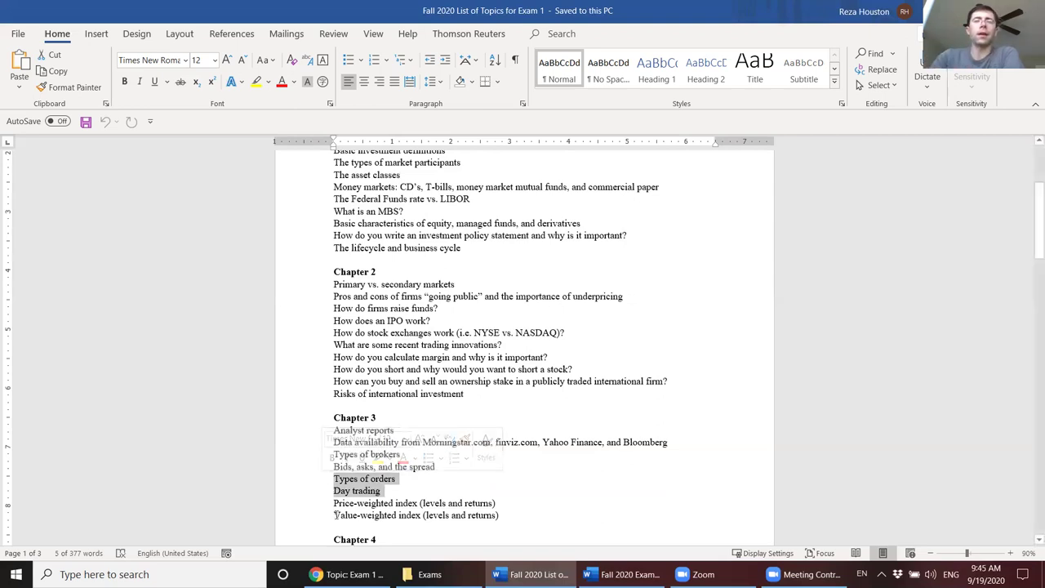
pyautogui.moveTo(334, 504); pyautogui.dragTo(513, 516)
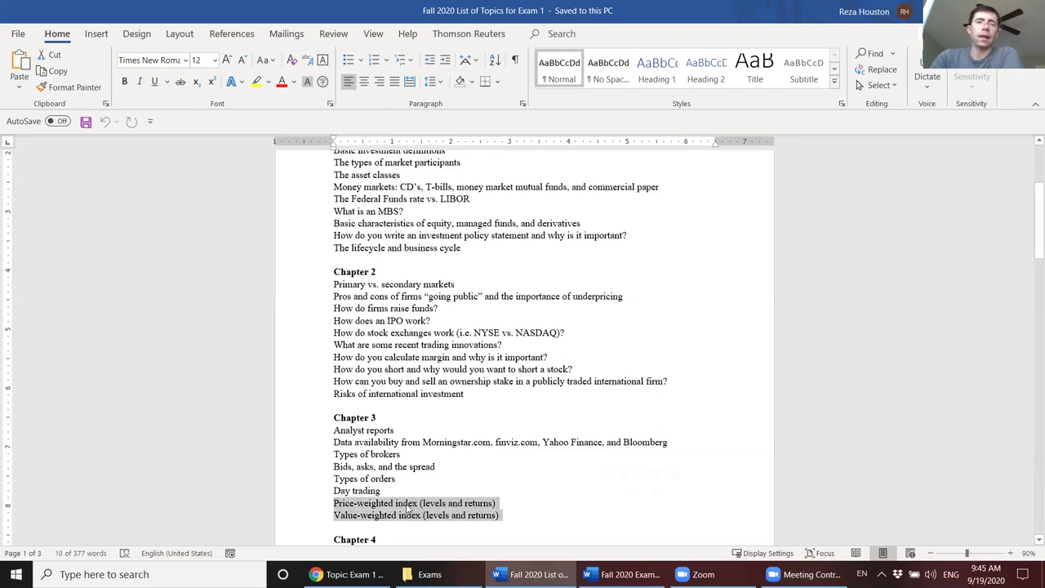
pyautogui.click(303, 503)
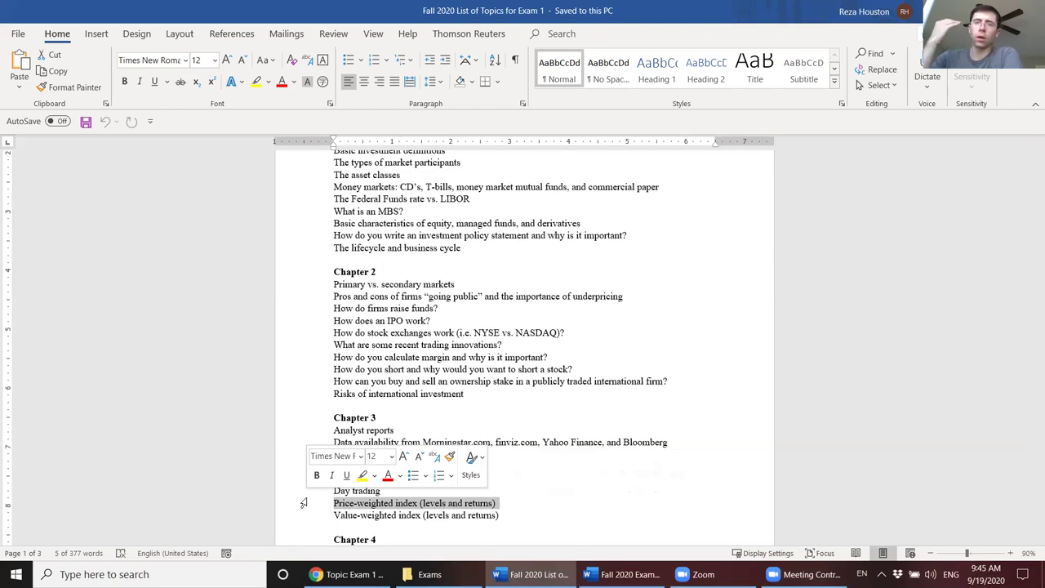
# Step: Select the Chapter 4 topics across both pages, narrowing to Geometric returns and the inflation topic
pyautogui.click(527, 534)
pyautogui.scroll(-8, 527, 534)
pyautogui.click(526, 536)
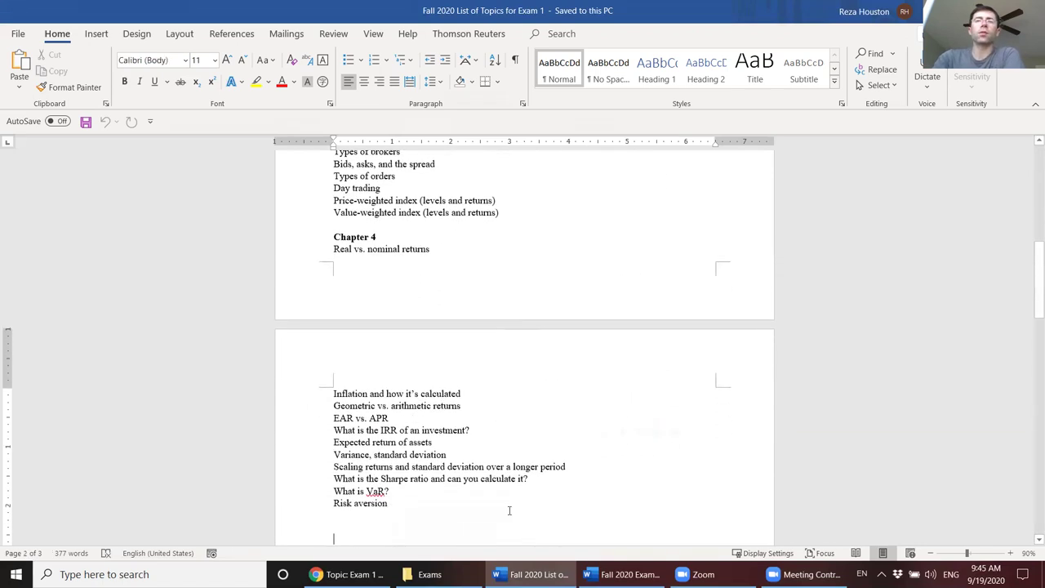
pyautogui.moveTo(439, 247); pyautogui.dragTo(426, 430)
pyautogui.click(427, 282)
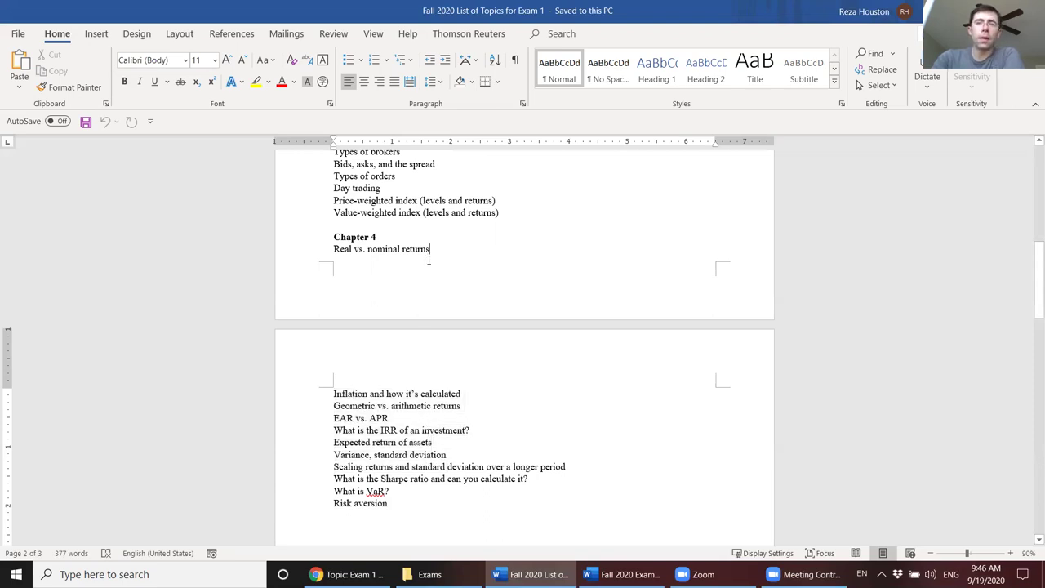
pyautogui.hotkey('shift', 'Down')
pyautogui.hotkey('shift', 'Down')
pyautogui.moveTo(424, 406)
pyautogui.mouseDown()
pyautogui.moveTo(431, 380)
pyautogui.moveTo(426, 464)
pyautogui.moveTo(427, 397)
pyautogui.mouseUp()
pyautogui.click(419, 400)
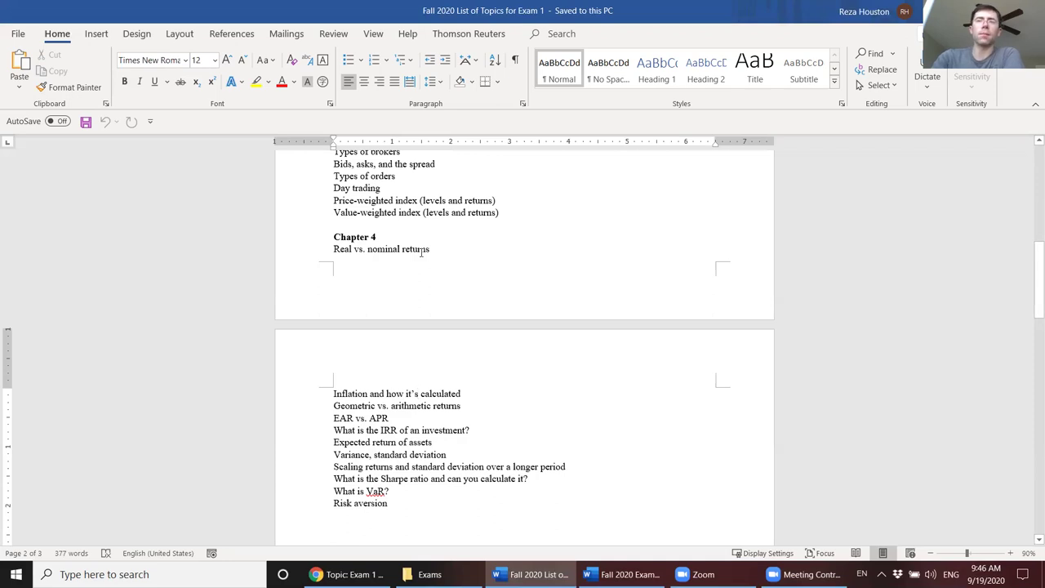
# Step: Highlight the Chapter 4 topics, the EAR vs. APR and IRR lines, and variance through VaR
pyautogui.moveTo(420, 249); pyautogui.dragTo(421, 384)
pyautogui.click(421, 384)
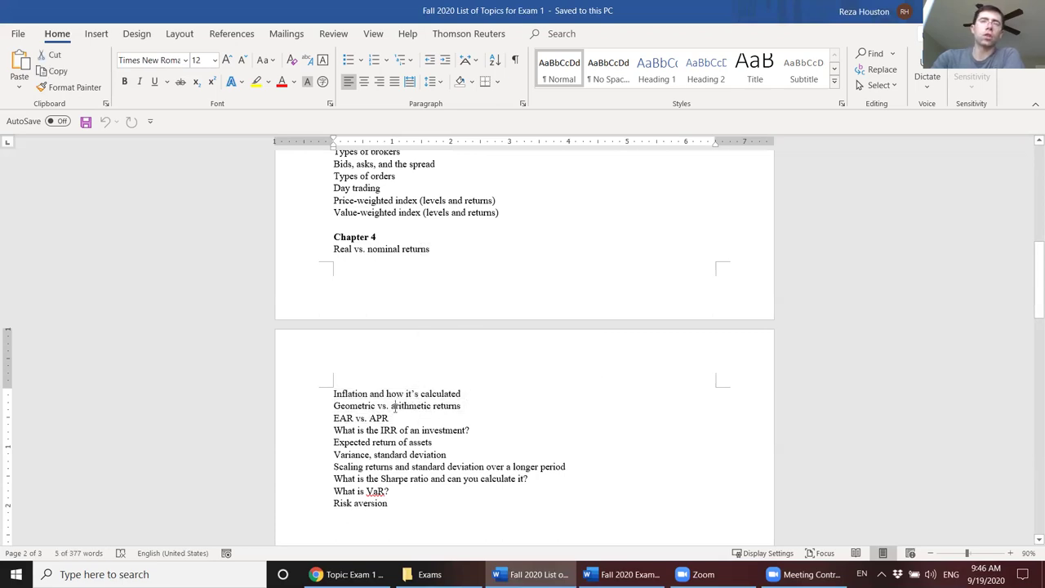
pyautogui.click(299, 420)
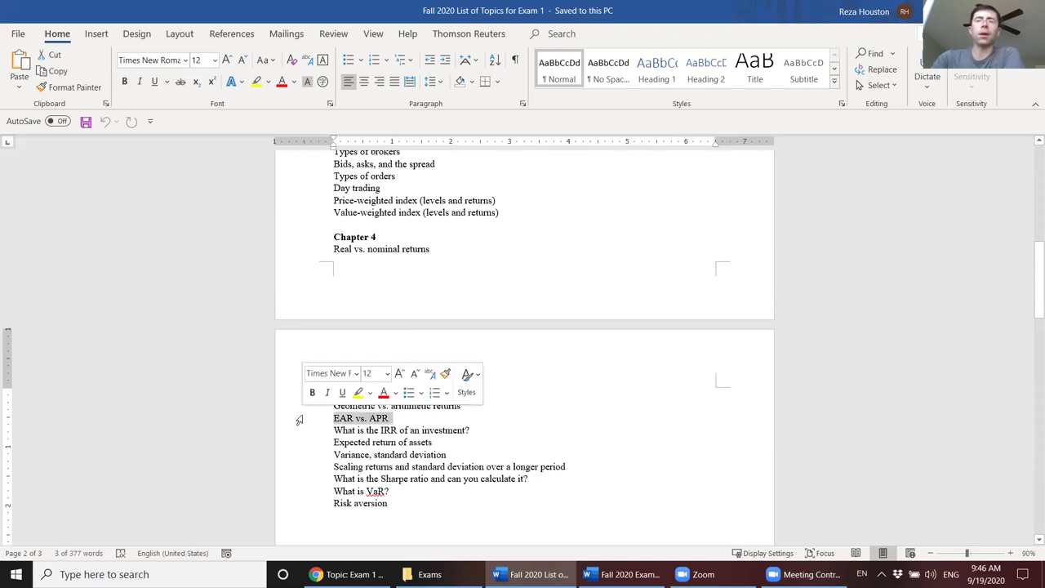
pyautogui.click(299, 438)
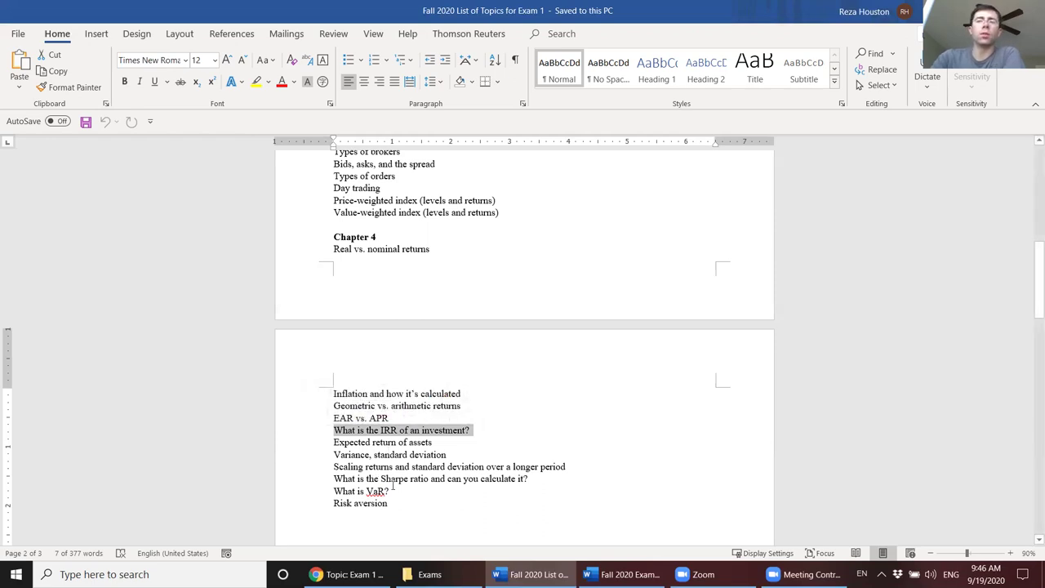
pyautogui.moveTo(388, 490); pyautogui.dragTo(290, 458)
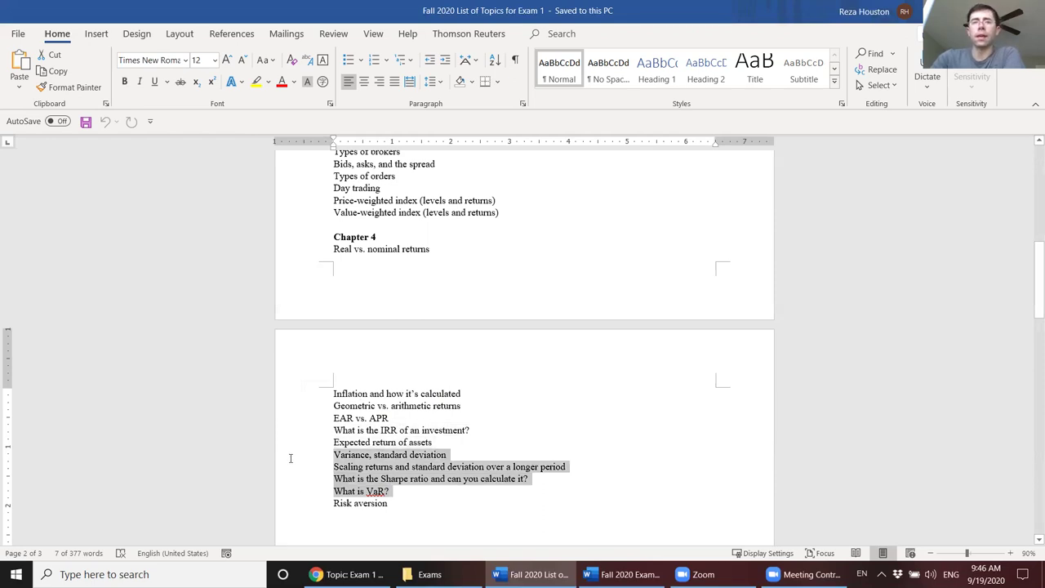
pyautogui.click(403, 499)
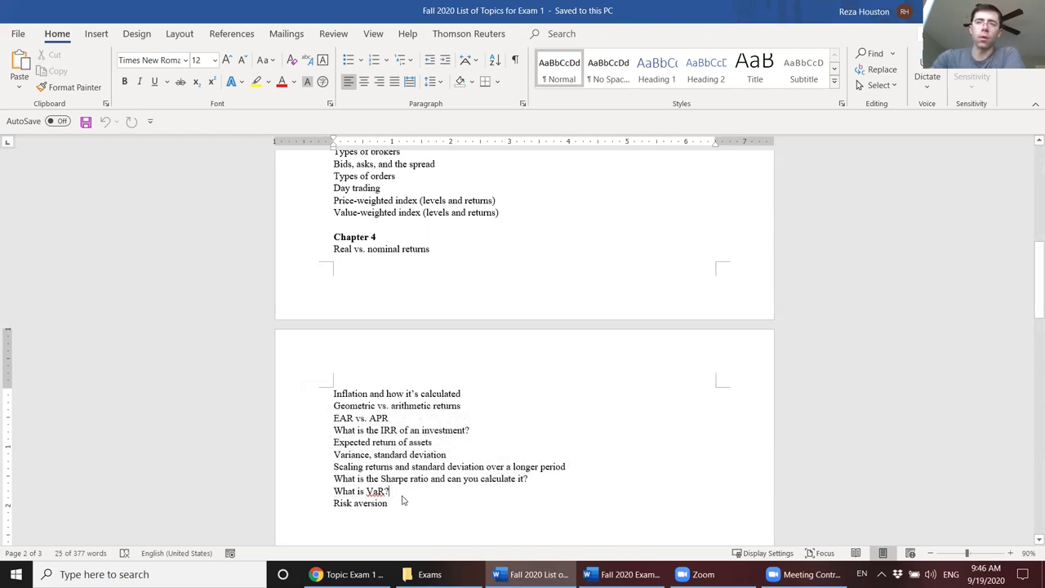
# Step: Delete the Risk aversion line so the list ends at What is VaR?
pyautogui.click(308, 505)
pyautogui.click(602, 508)
pyautogui.click(292, 504)
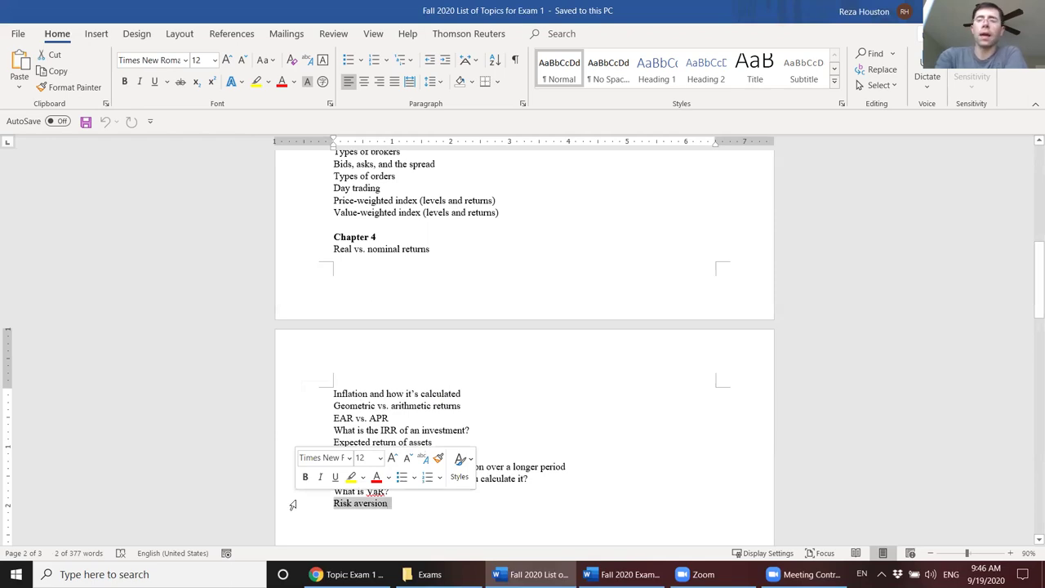
pyautogui.press('Delete')
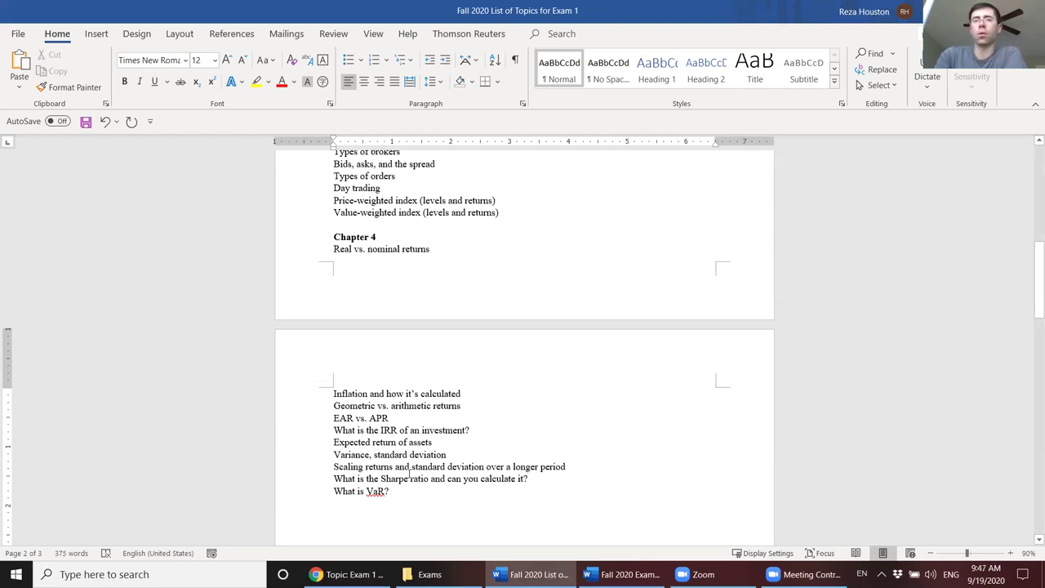
pyautogui.click(426, 493)
pyautogui.moveTo(535, 574)
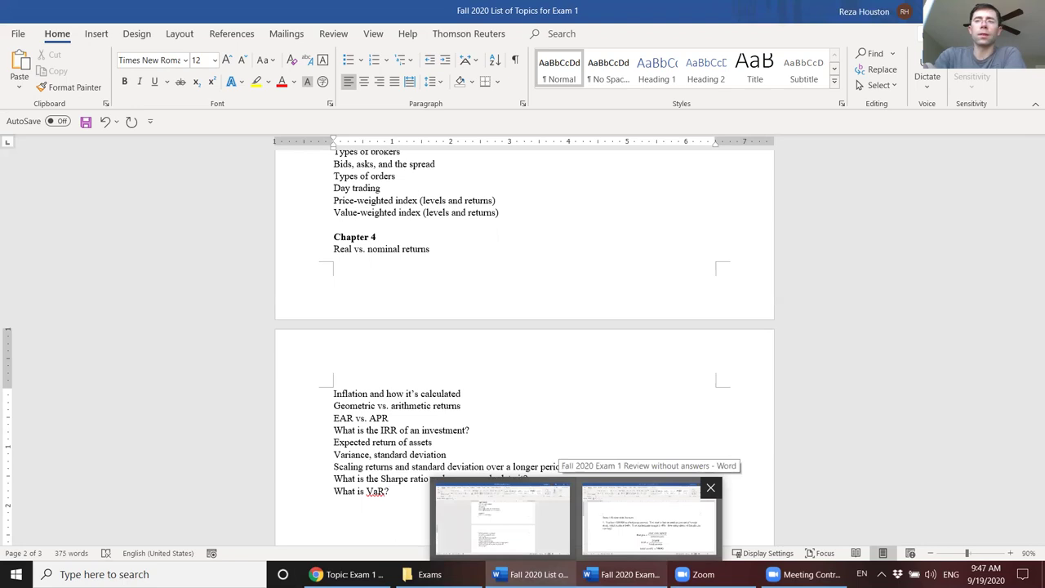
# Step: Switch to the Exam 1 review document and add 'out' to make the title 'without Answers'
pyautogui.click(650, 520)
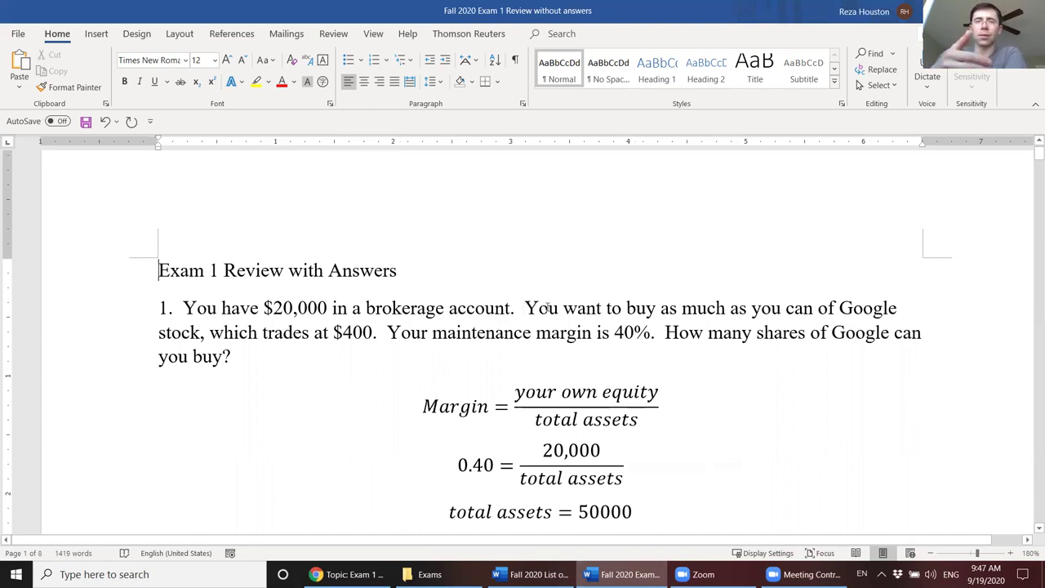
pyautogui.click(72, 308)
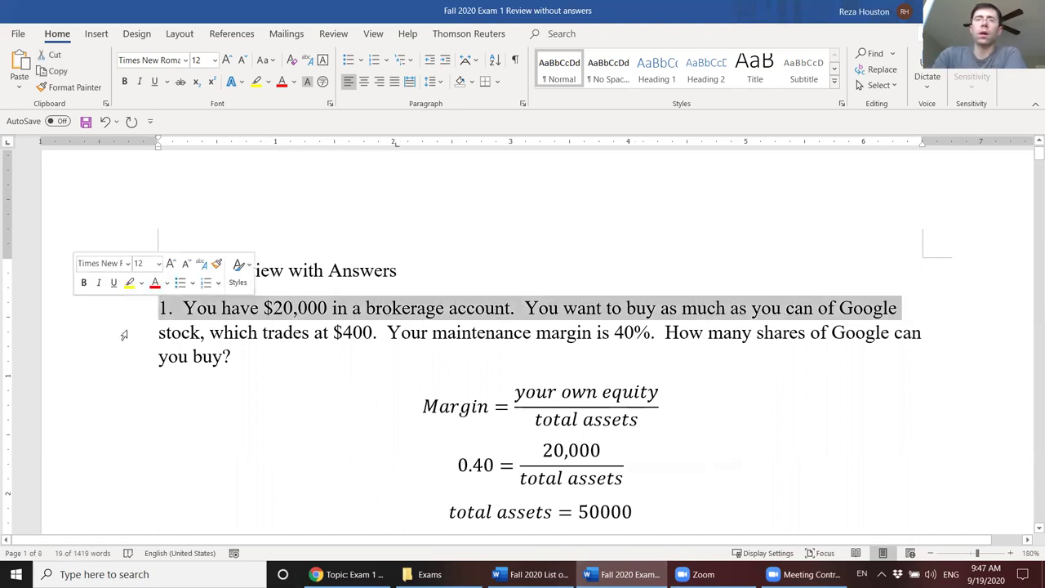
pyautogui.click(322, 271)
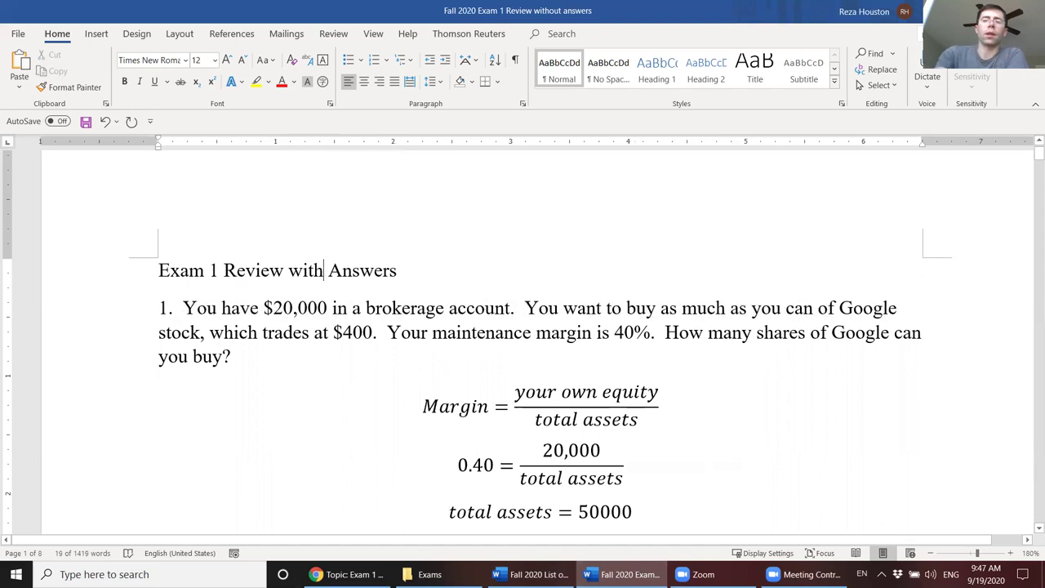
pyautogui.write('out')
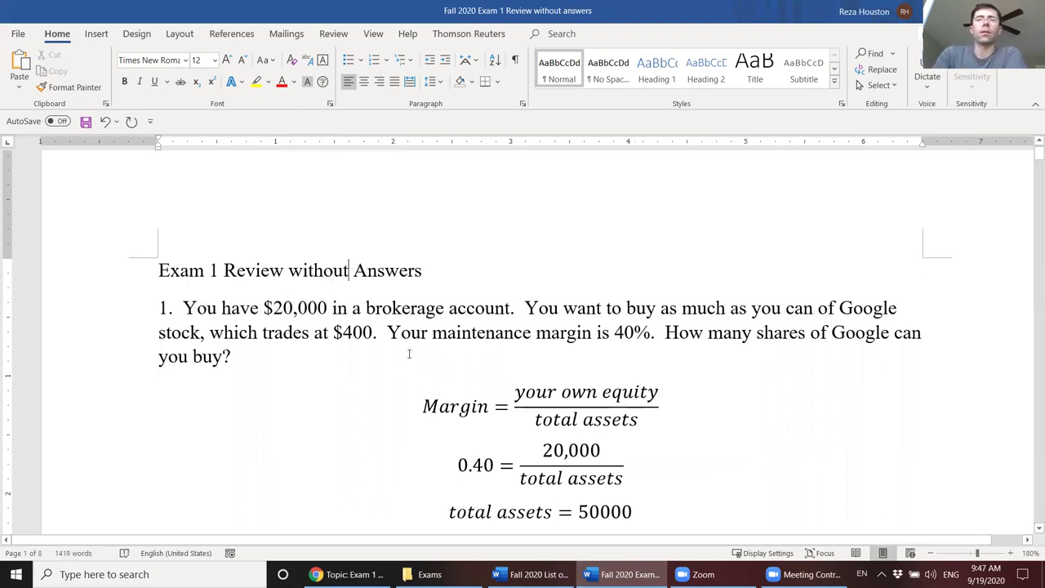
# Step: Step down through question 1's margin and share calculations
pyautogui.click(409, 353)
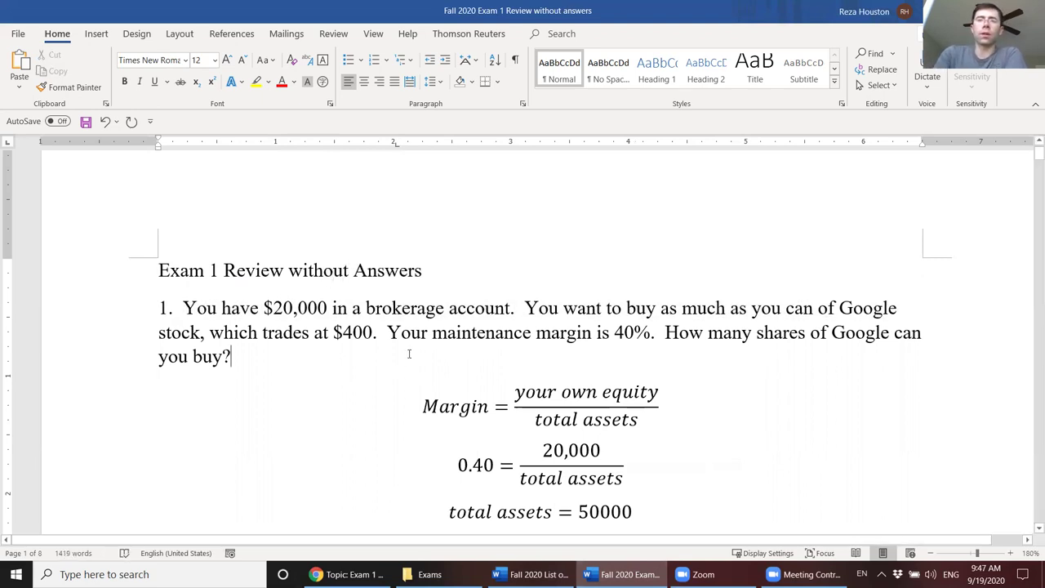
pyautogui.press('Down')
pyautogui.press('Down')
pyautogui.press('Down')
pyautogui.press('Down')
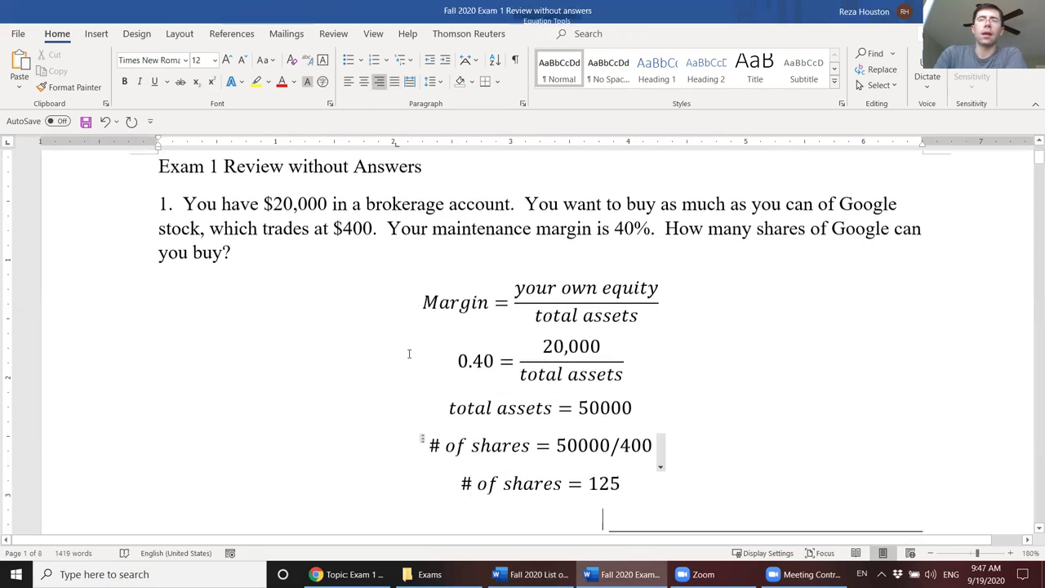
pyautogui.press('Down')
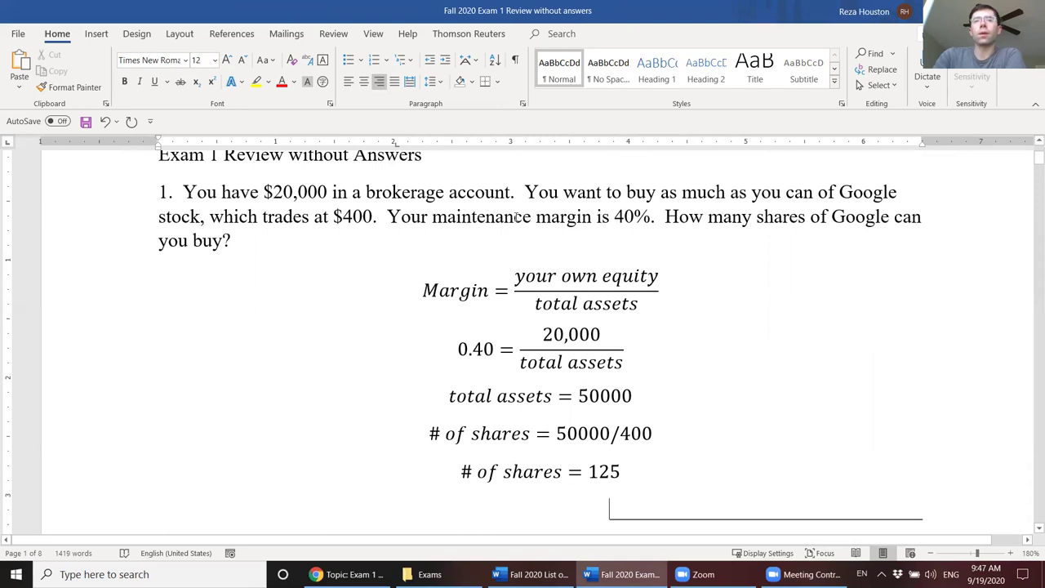
pyautogui.moveTo(276, 193); pyautogui.dragTo(508, 195)
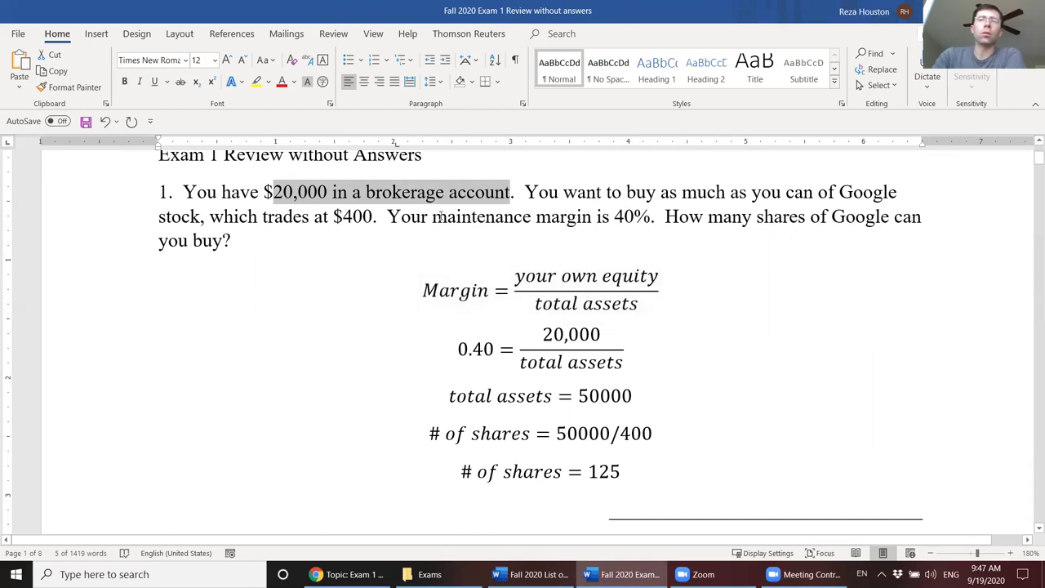
pyautogui.moveTo(440, 217); pyautogui.dragTo(645, 221)
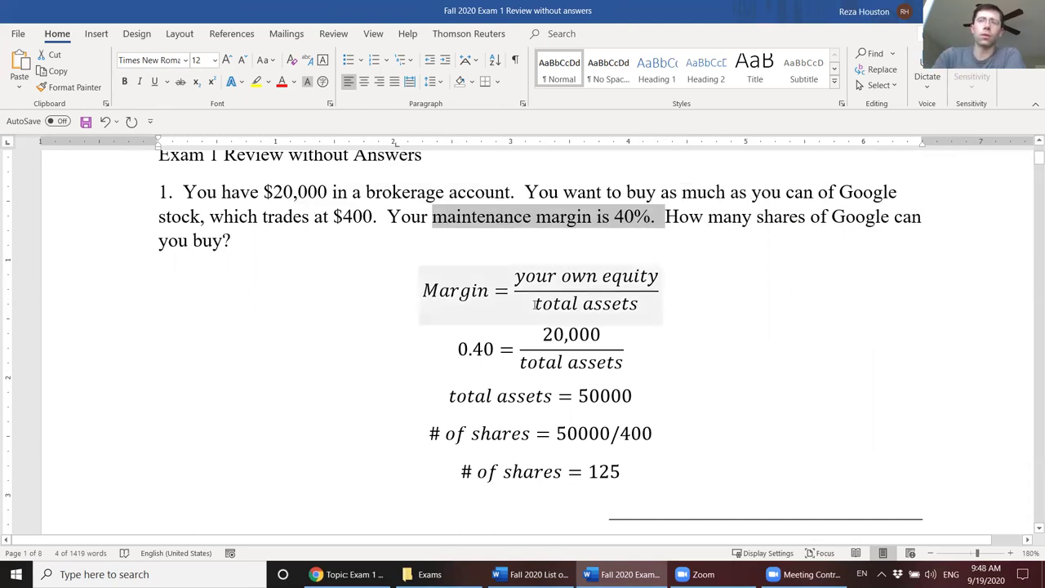
pyautogui.moveTo(535, 304); pyautogui.dragTo(629, 310)
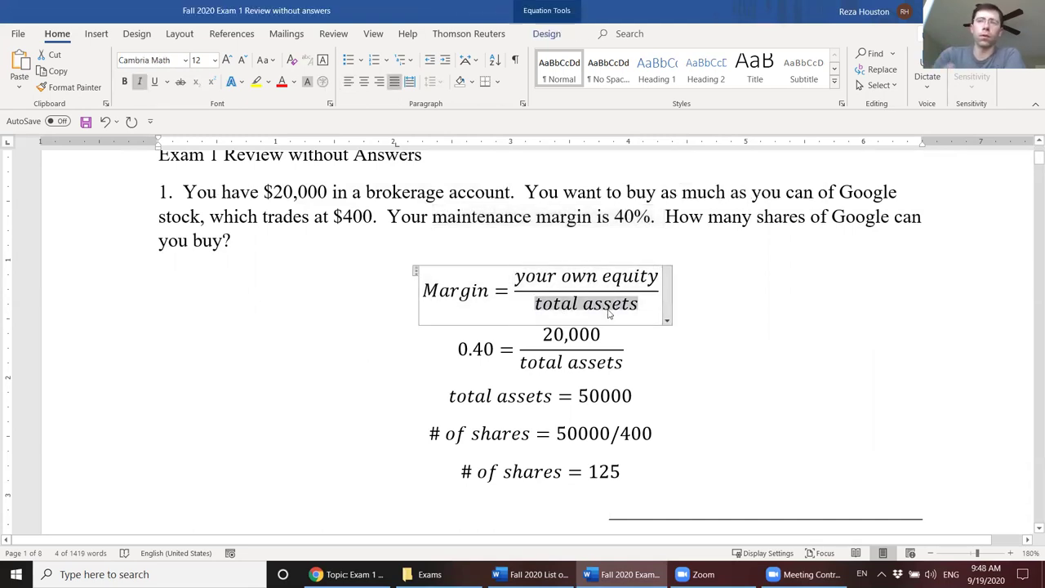
pyautogui.doubleClick(618, 215)
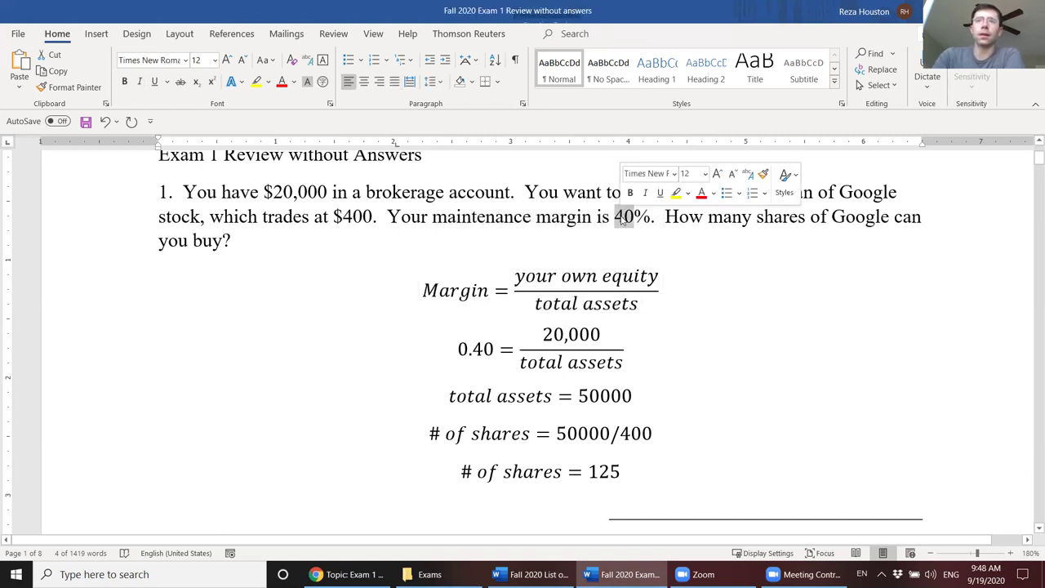
pyautogui.click(579, 218)
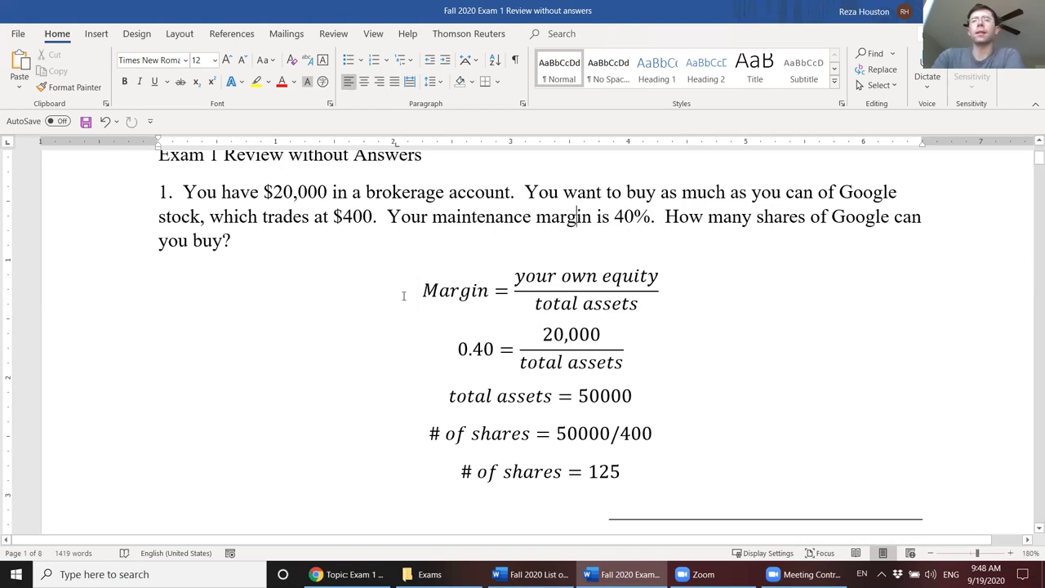
pyautogui.click(576, 308)
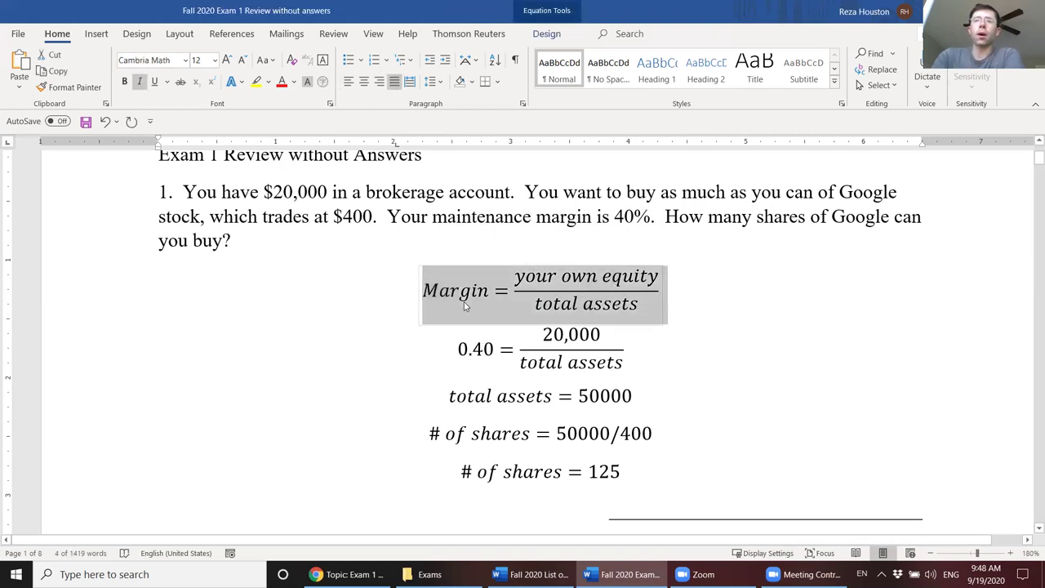
pyautogui.click(566, 282)
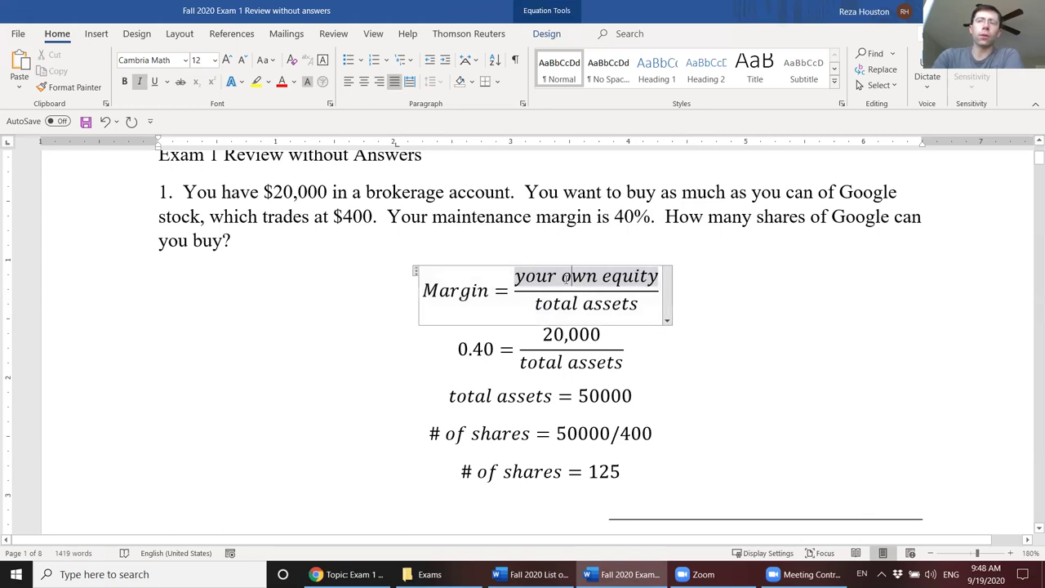
pyautogui.click(597, 286)
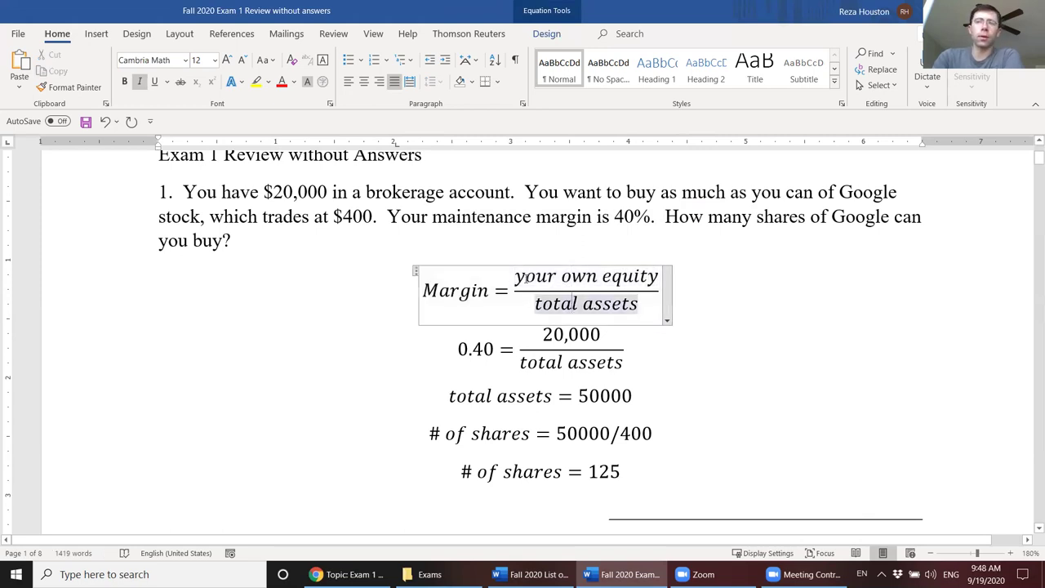
pyautogui.moveTo(599, 278); pyautogui.dragTo(516, 278)
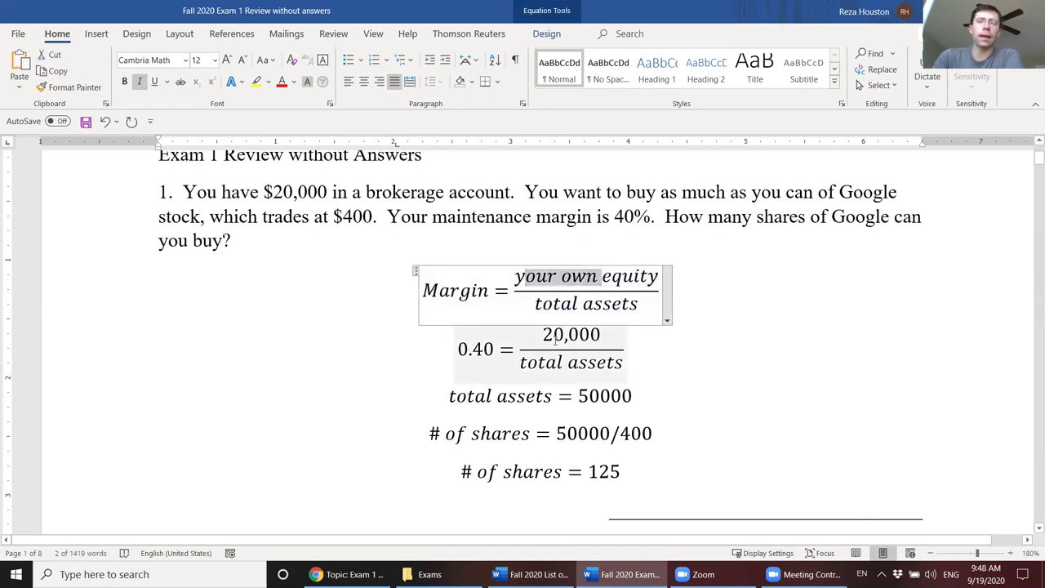
pyautogui.moveTo(554, 340); pyautogui.dragTo(594, 336)
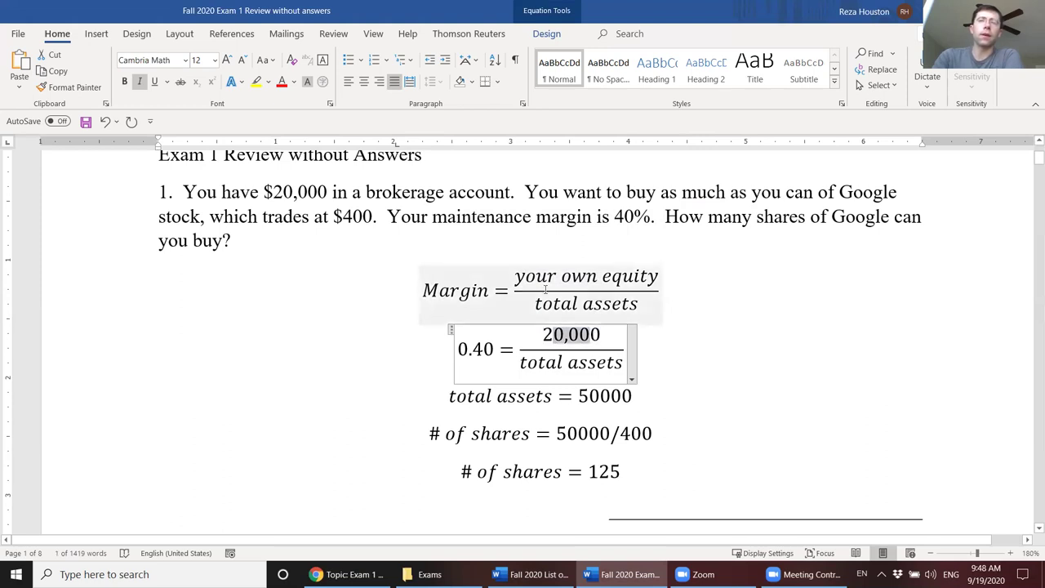
pyautogui.moveTo(535, 301); pyautogui.dragTo(641, 307)
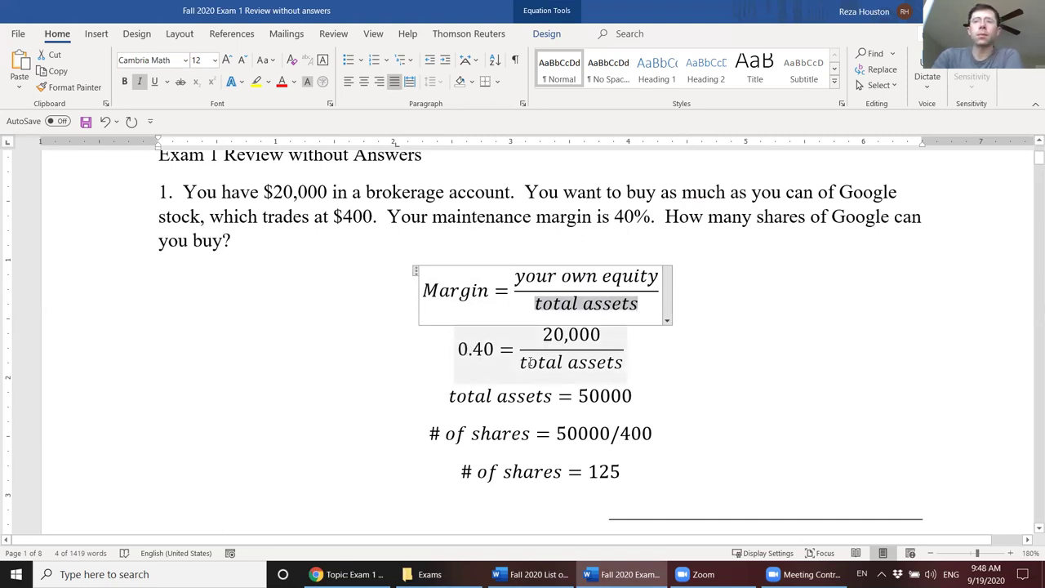
pyautogui.moveTo(531, 362); pyautogui.dragTo(618, 364)
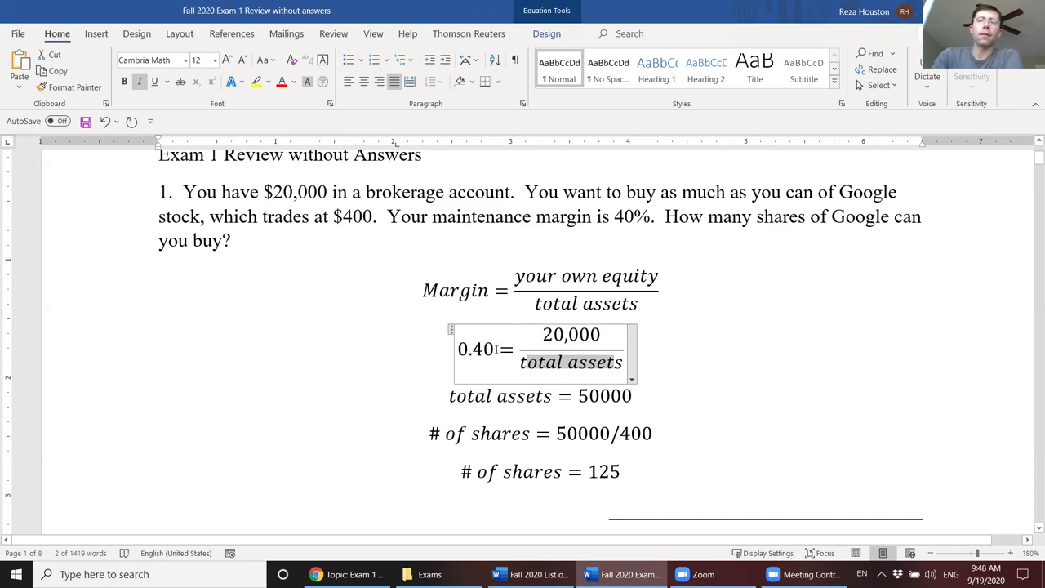
pyautogui.moveTo(496, 349); pyautogui.dragTo(401, 354)
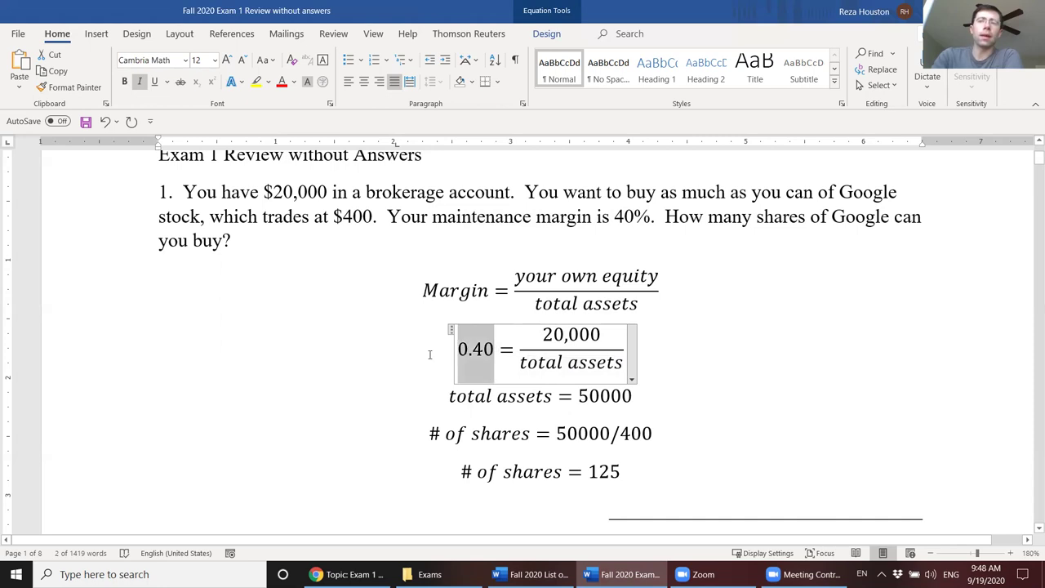
pyautogui.click(490, 353)
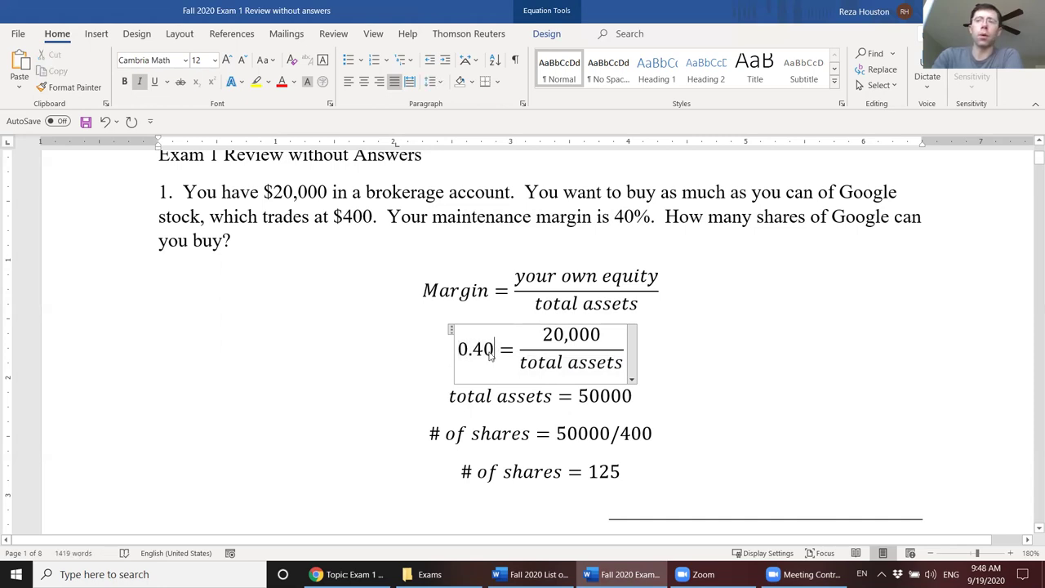
pyautogui.doubleClick(483, 349)
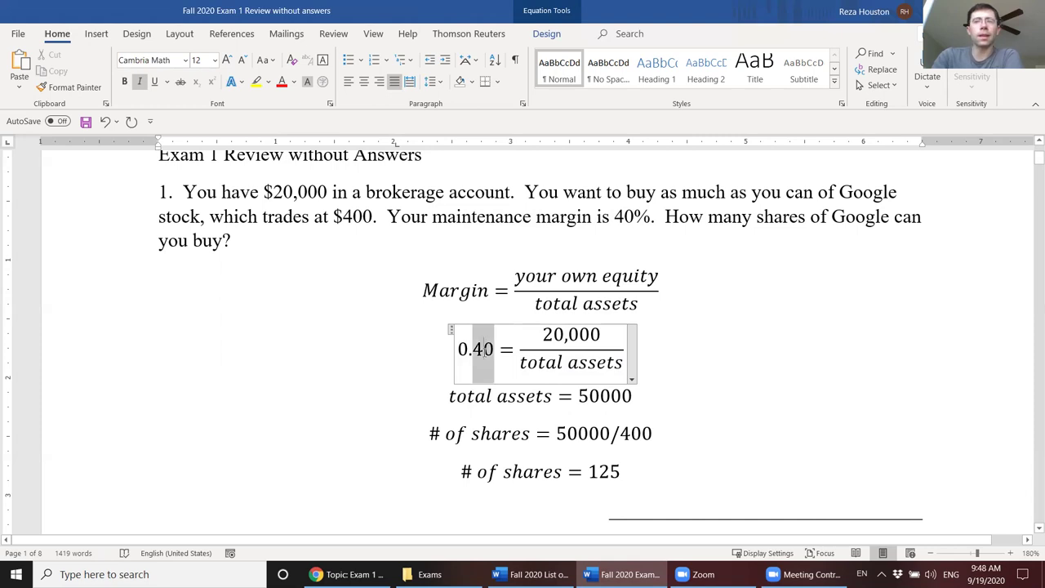
pyautogui.click(556, 329)
pyautogui.click(556, 362)
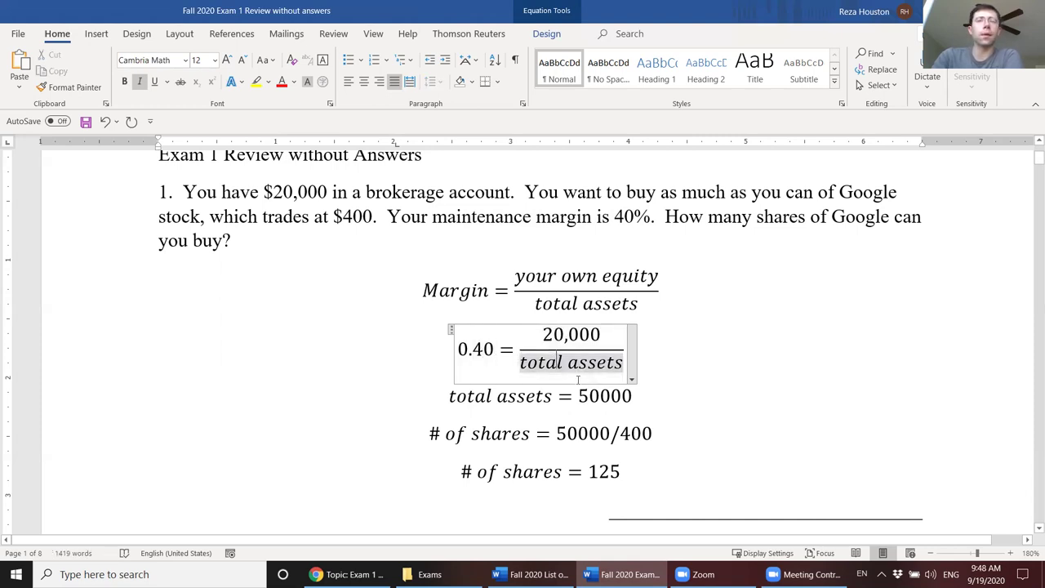
pyautogui.doubleClick(611, 400)
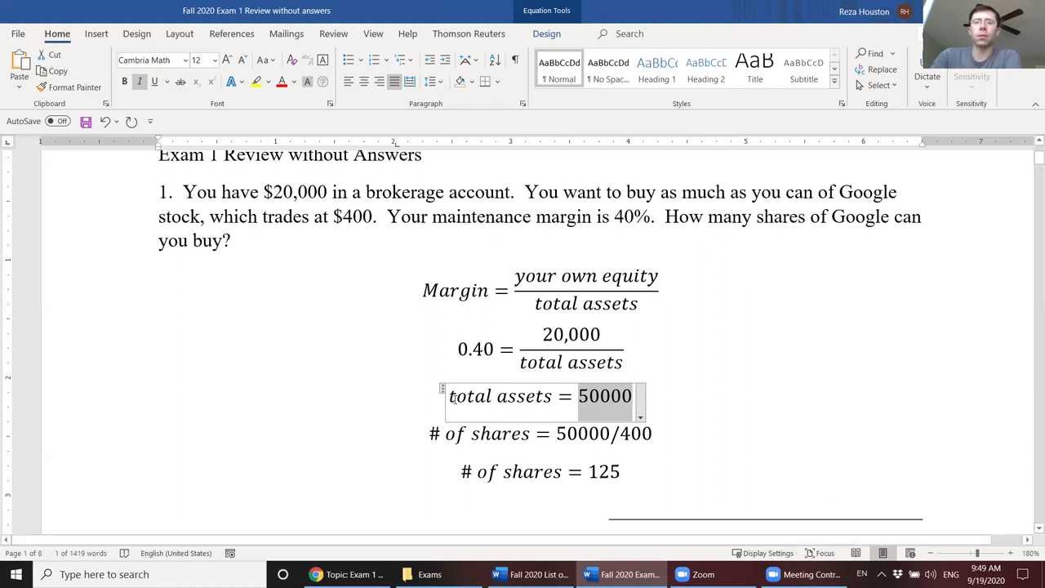
pyautogui.moveTo(454, 396); pyautogui.dragTo(633, 395)
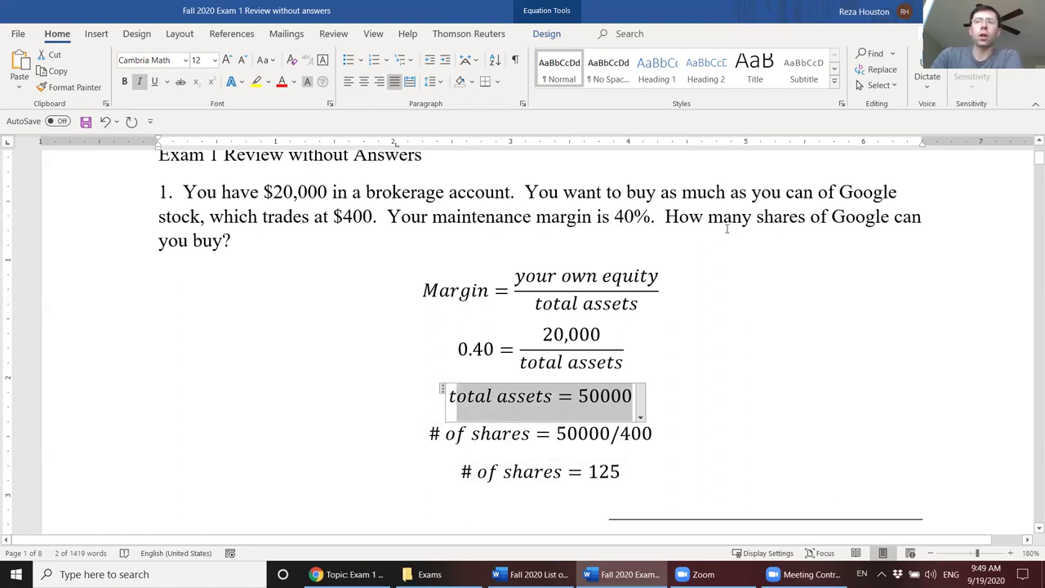
pyautogui.click(570, 433)
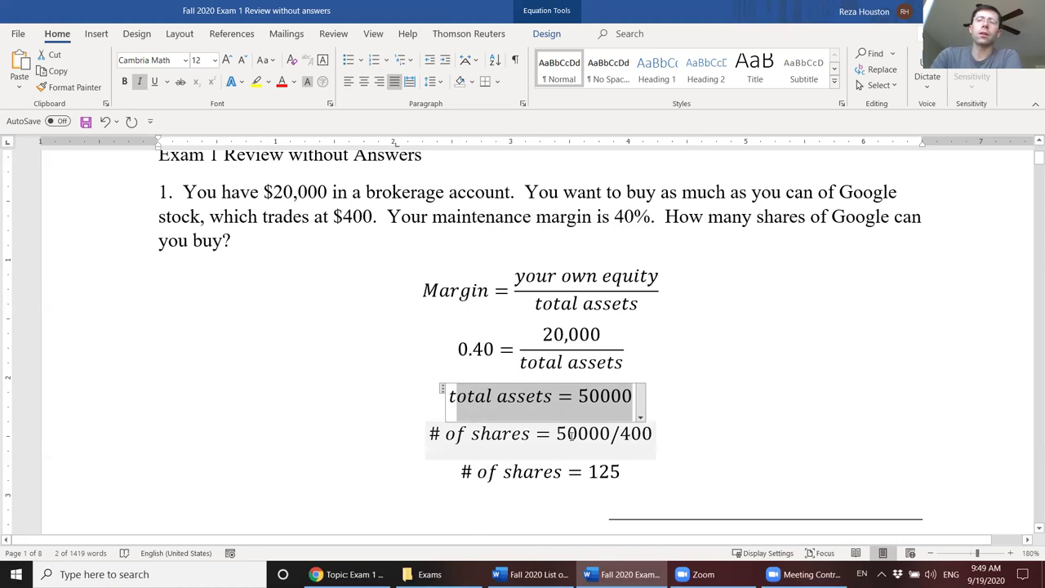
pyautogui.doubleClick(571, 435)
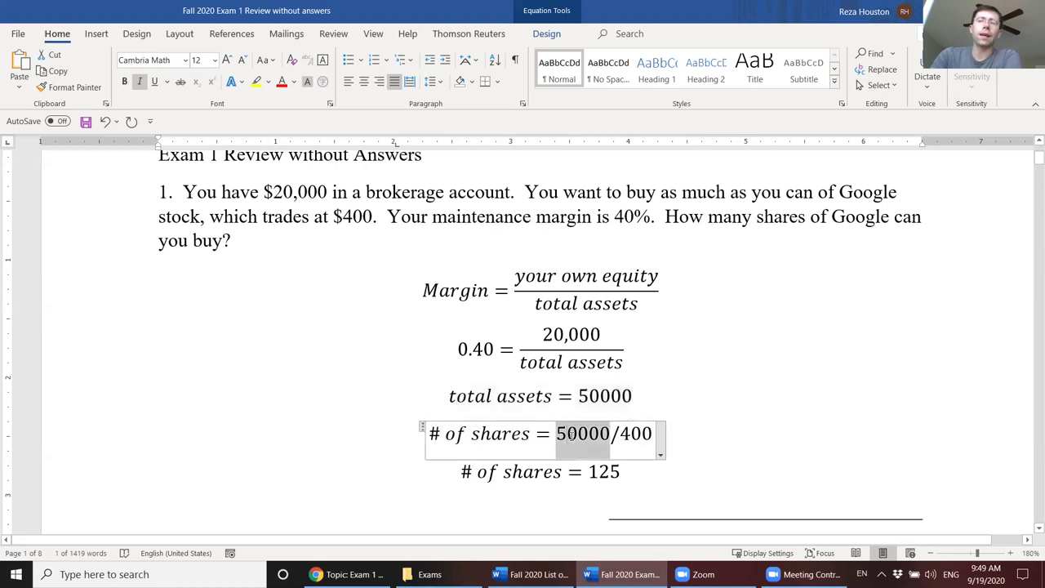
pyautogui.click(632, 436)
pyautogui.doubleClick(632, 436)
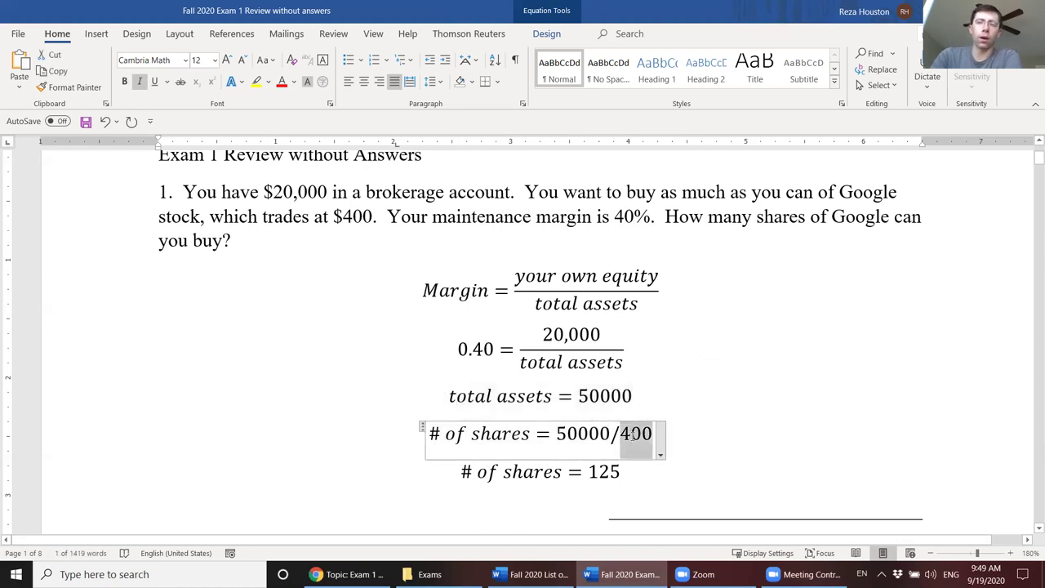
pyautogui.doubleClick(609, 473)
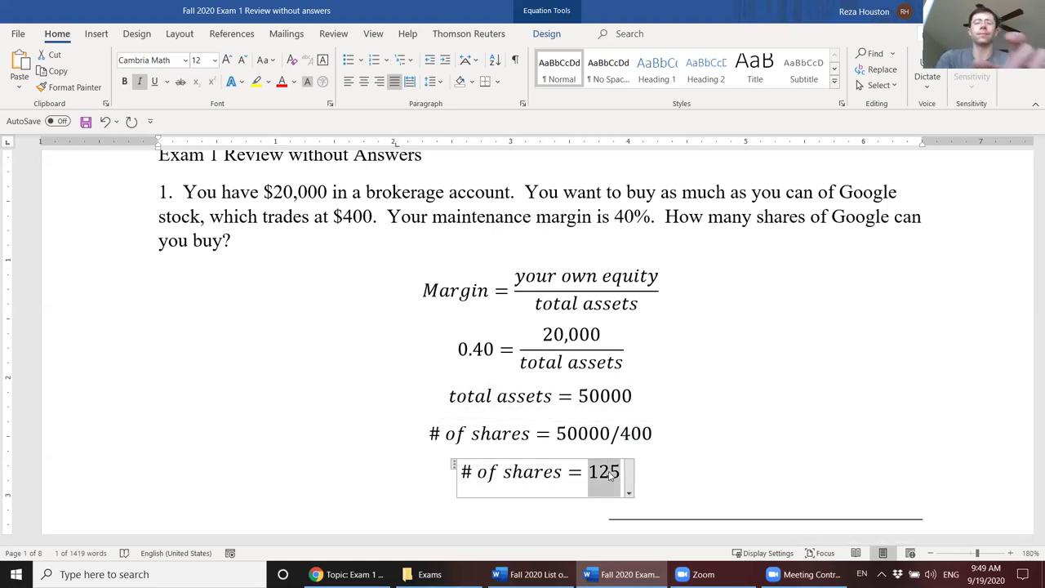
# Step: Page past questions 2 and 3 to question 4, showing its Bids/Asks/Shares table header
pyautogui.press('pagedown')
pyautogui.press('pagedown')
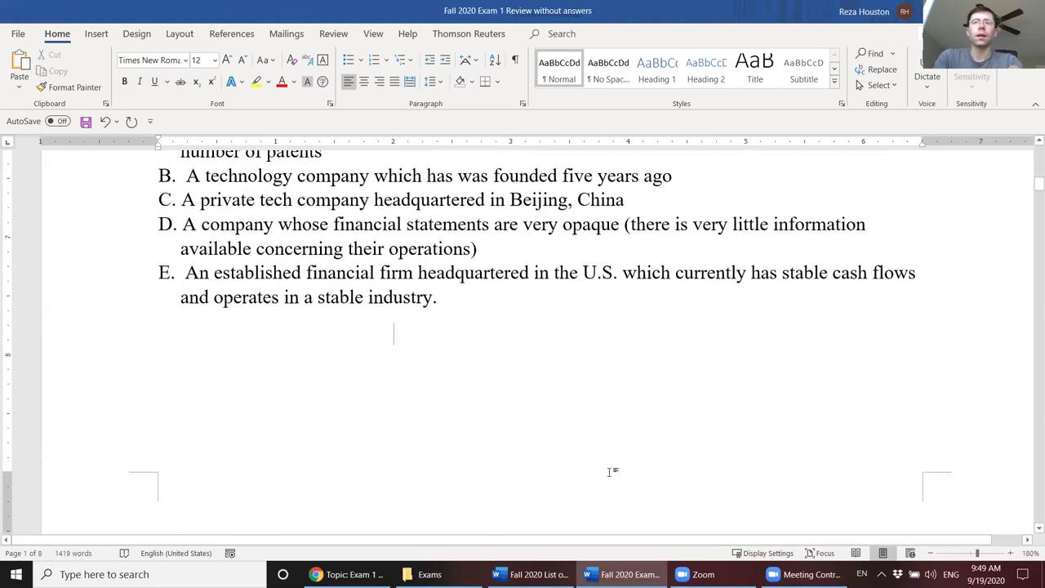
pyautogui.press('pagedown')
pyautogui.press('pagedown')
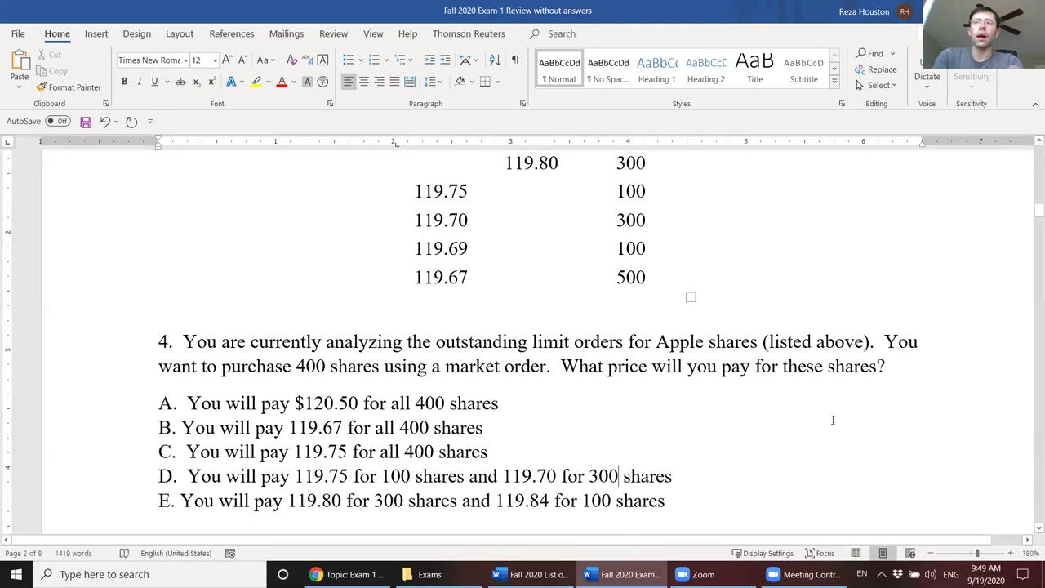
pyautogui.click(1032, 142)
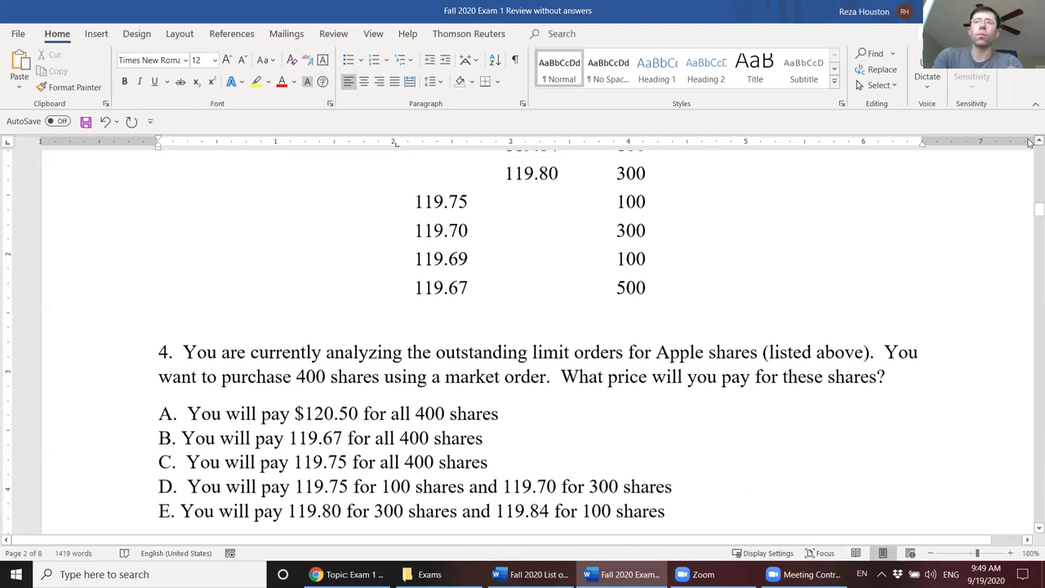
pyautogui.scroll(4, 1030, 142)
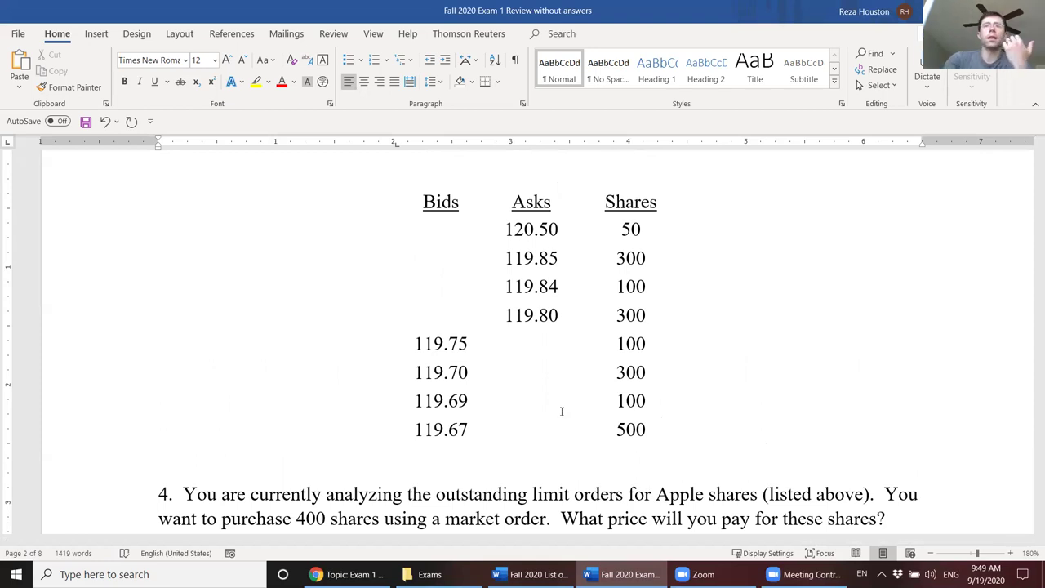
pyautogui.click(428, 203)
pyautogui.moveTo(501, 320); pyautogui.dragTo(462, 349)
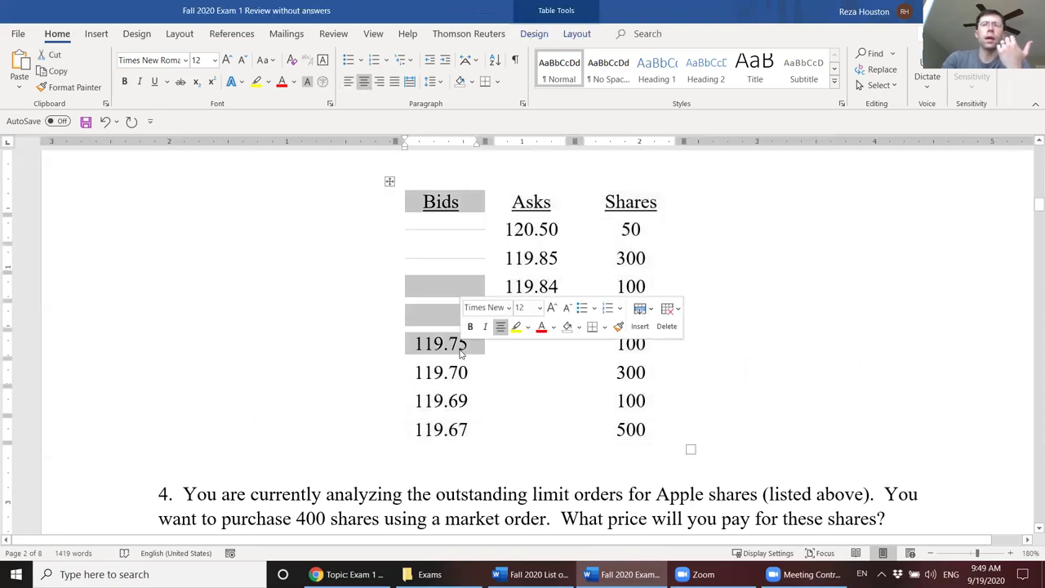
pyautogui.click(459, 346)
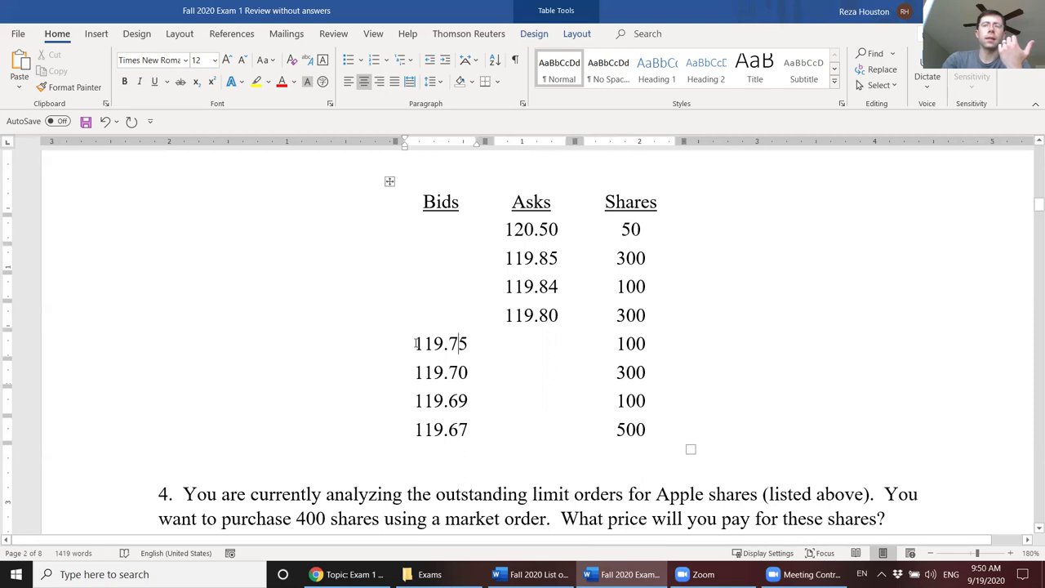
pyautogui.moveTo(415, 344); pyautogui.dragTo(433, 430)
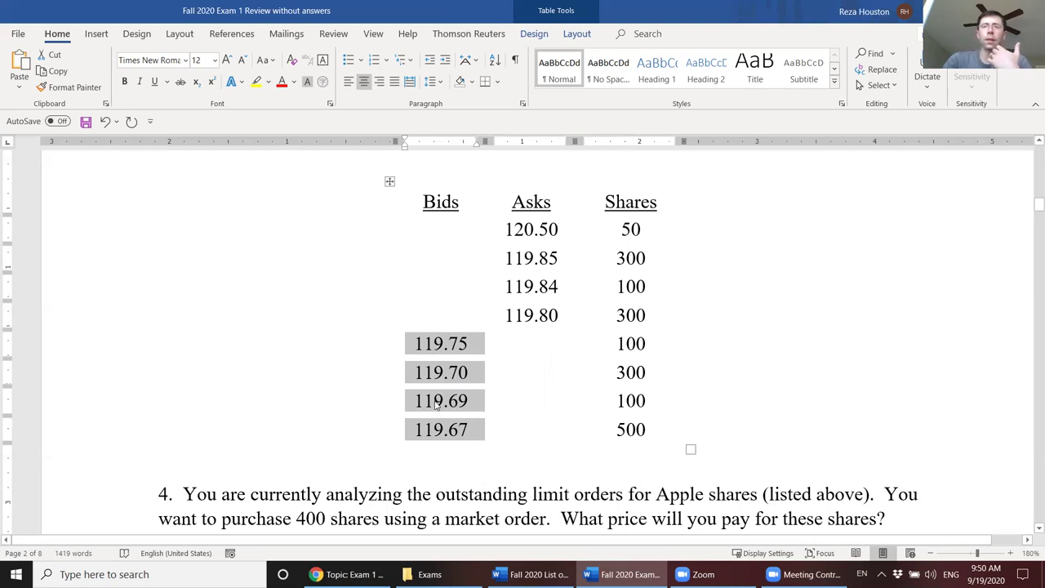
pyautogui.click(422, 343)
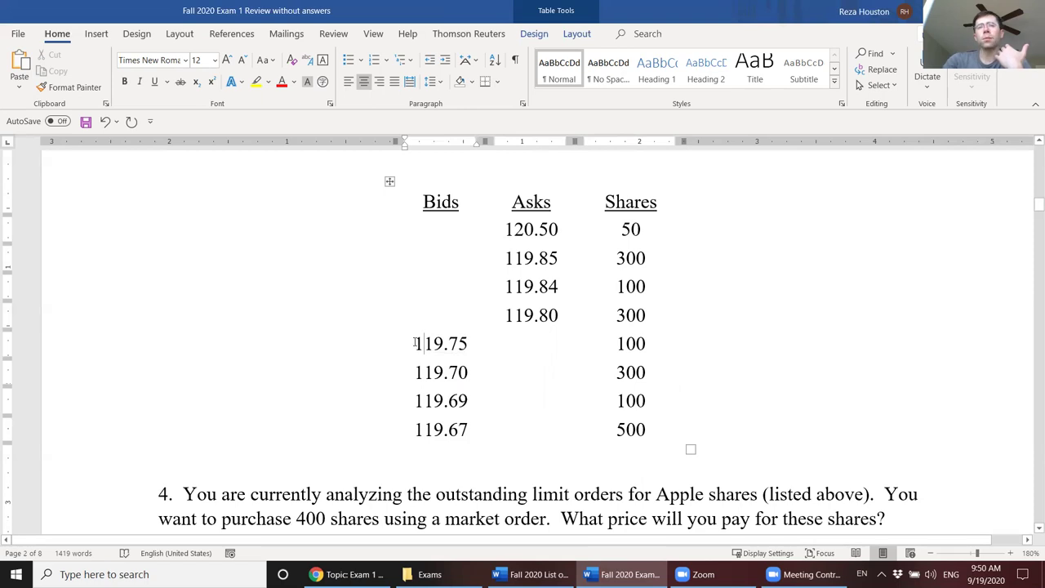
pyautogui.doubleClick(462, 344)
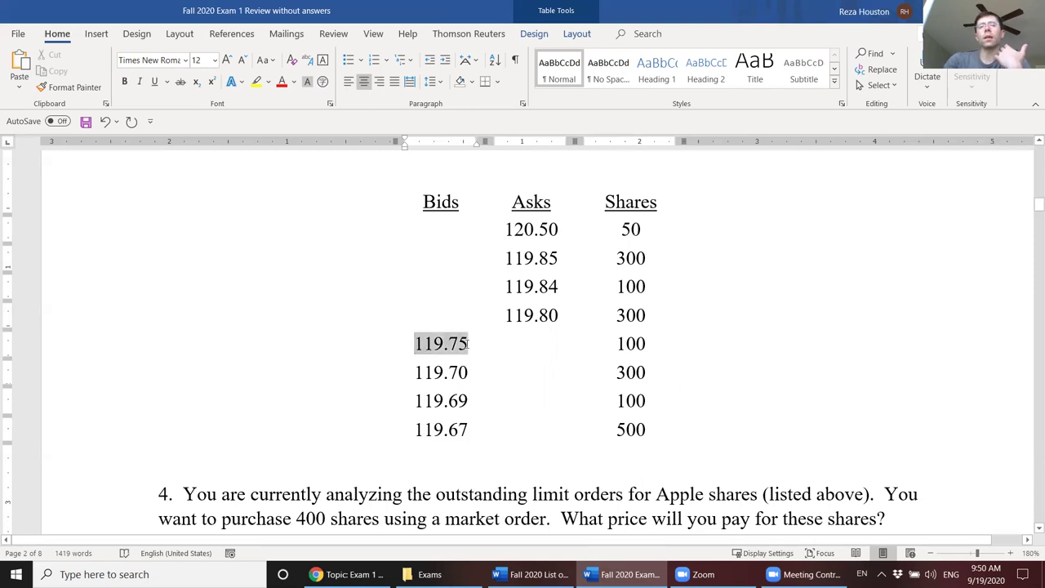
pyautogui.doubleClick(631, 346)
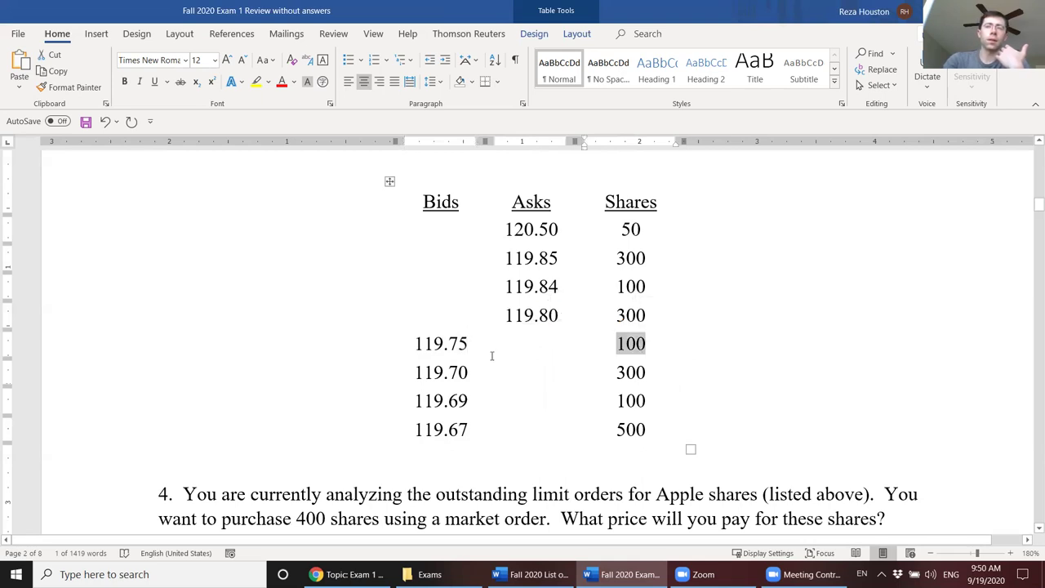
pyautogui.moveTo(414, 344); pyautogui.dragTo(611, 343)
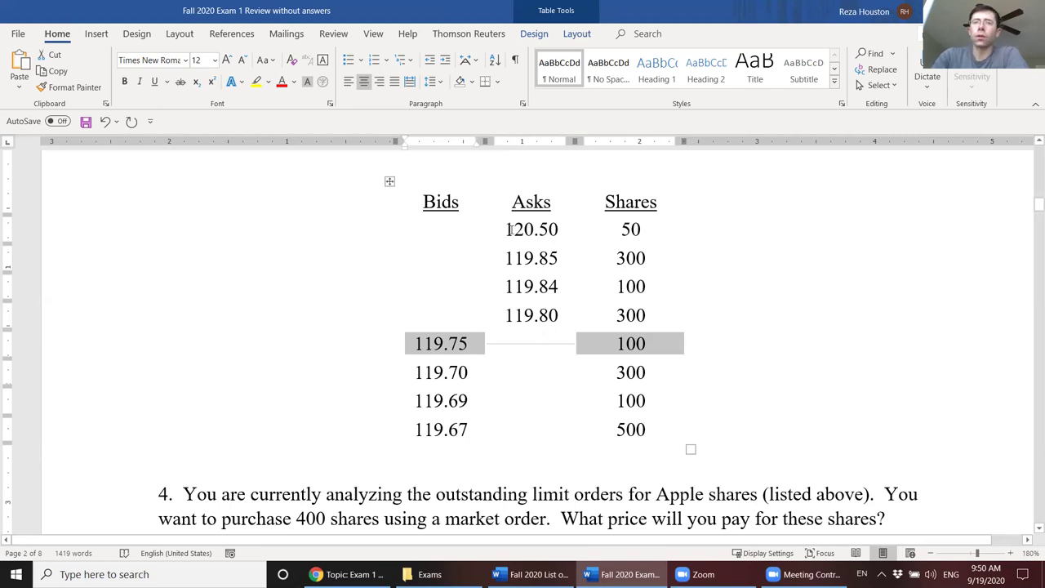
pyautogui.moveTo(545, 231); pyautogui.dragTo(633, 232)
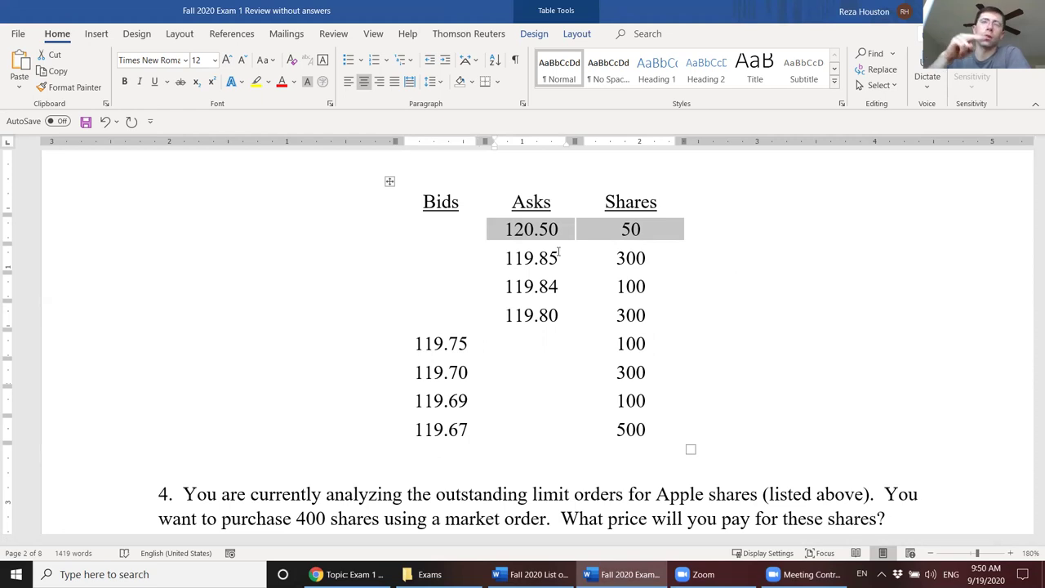
pyautogui.click(512, 231)
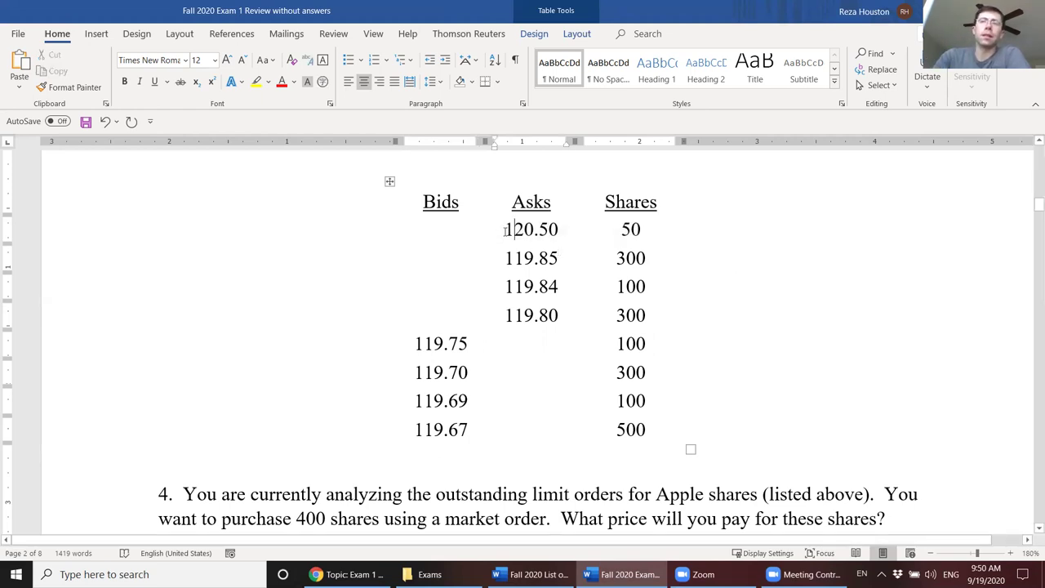
pyautogui.moveTo(541, 238); pyautogui.dragTo(561, 232)
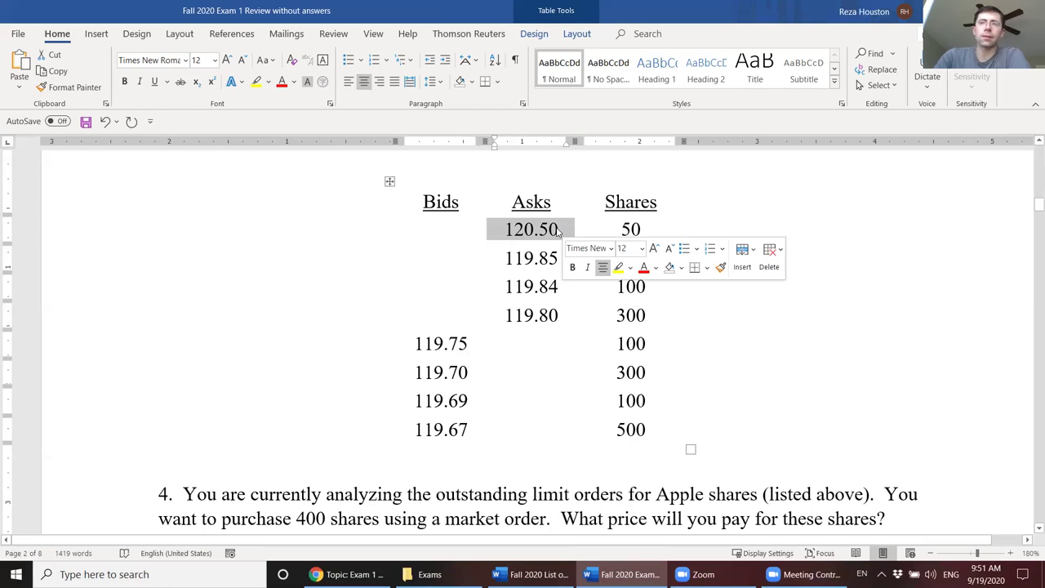
pyautogui.click(534, 320)
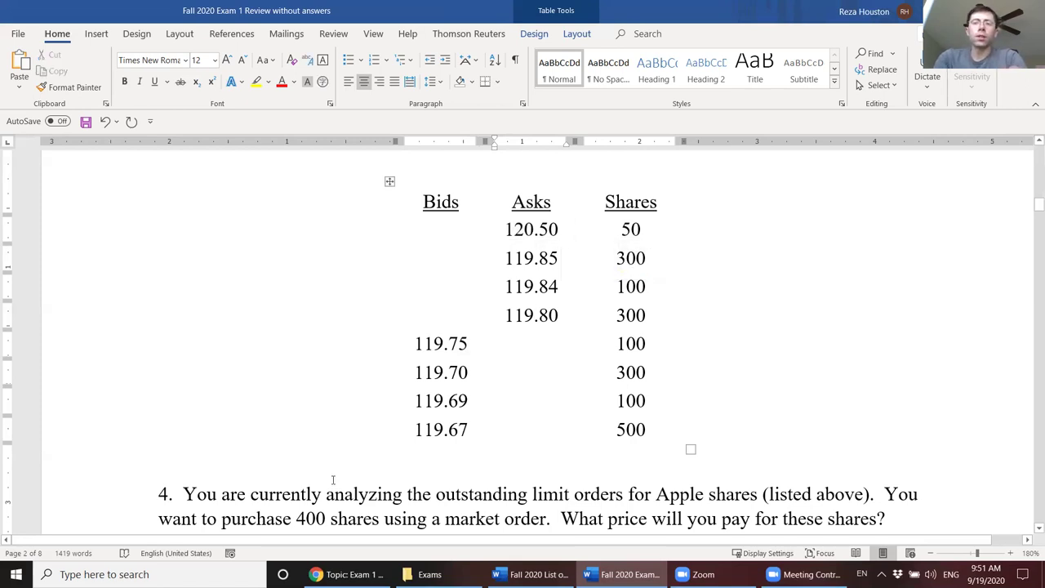
# Step: Highlight '400 shares using a market order' and the 119.80 and 119.84 ask rows
pyautogui.moveTo(301, 519); pyautogui.dragTo(516, 522)
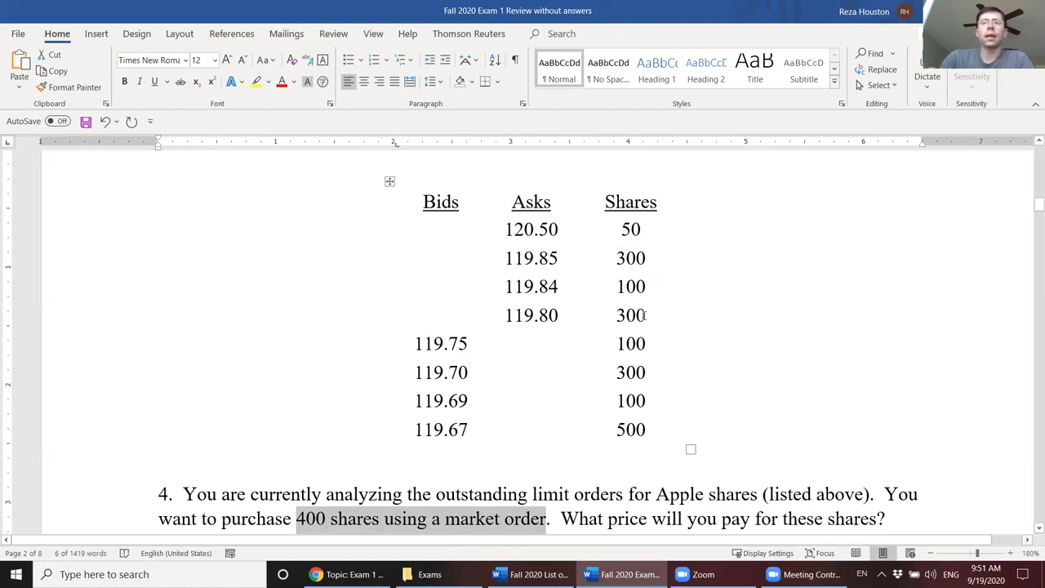
pyautogui.moveTo(645, 315); pyautogui.dragTo(520, 316)
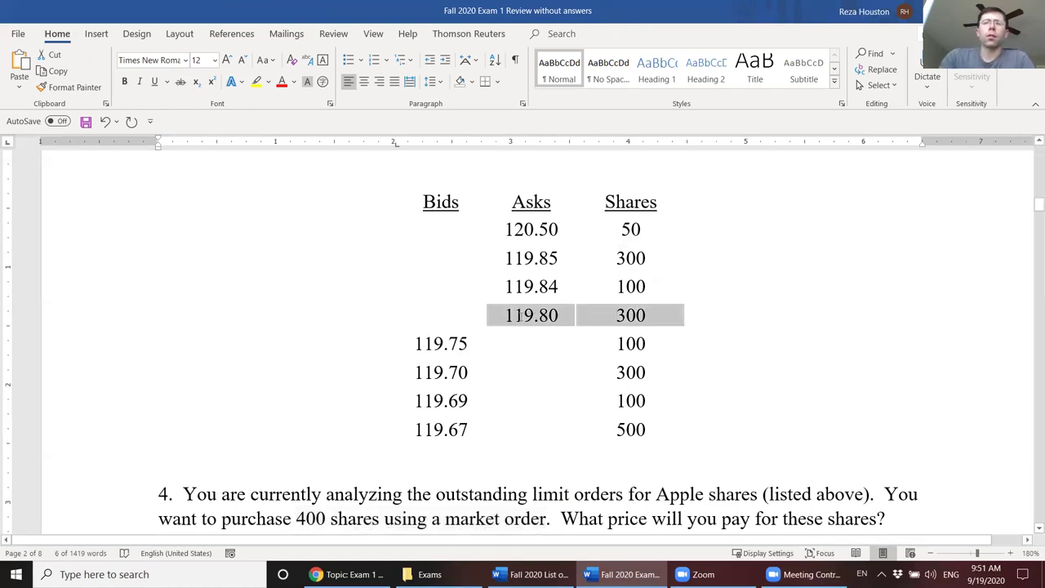
pyautogui.click(522, 316)
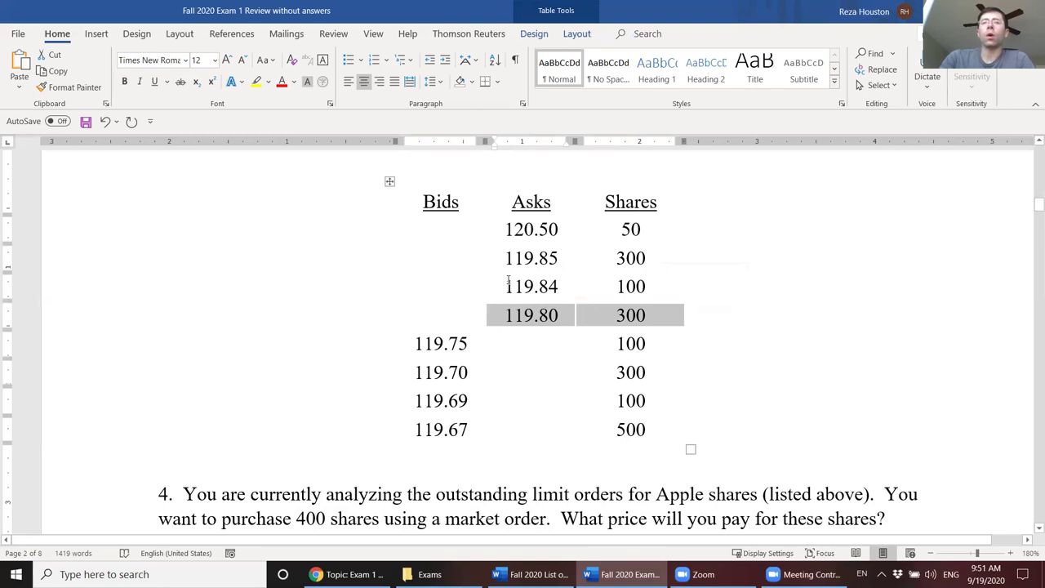
pyautogui.moveTo(508, 286); pyautogui.dragTo(632, 294)
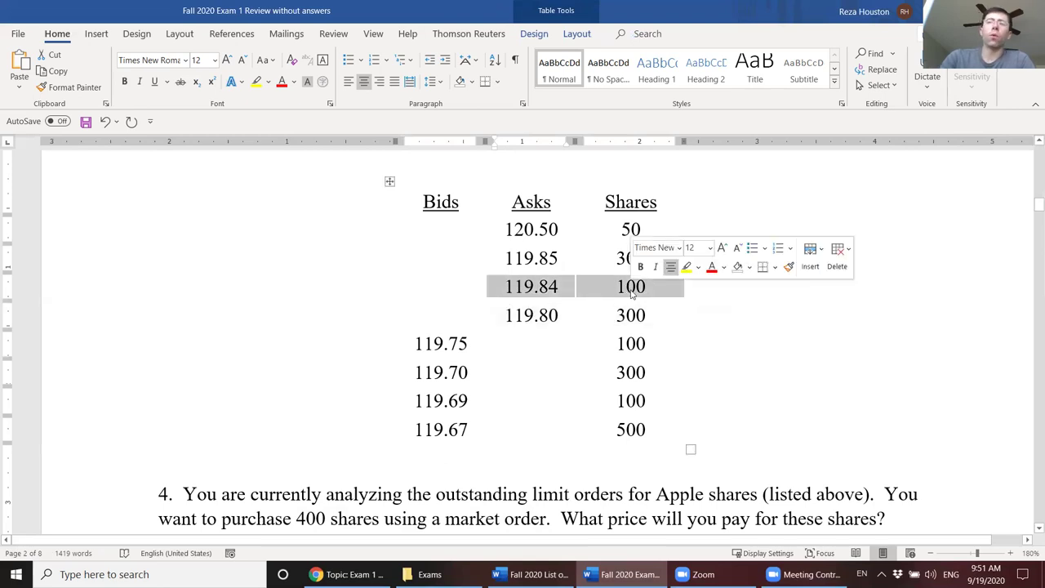
pyautogui.click(948, 287)
# Step: Scroll to the answers and highlight answer E's 119.80 for 300 and 119.84 for 100
pyautogui.moveTo(1036, 205); pyautogui.dragTo(1031, 216)
pyautogui.moveTo(312, 464); pyautogui.dragTo(425, 467)
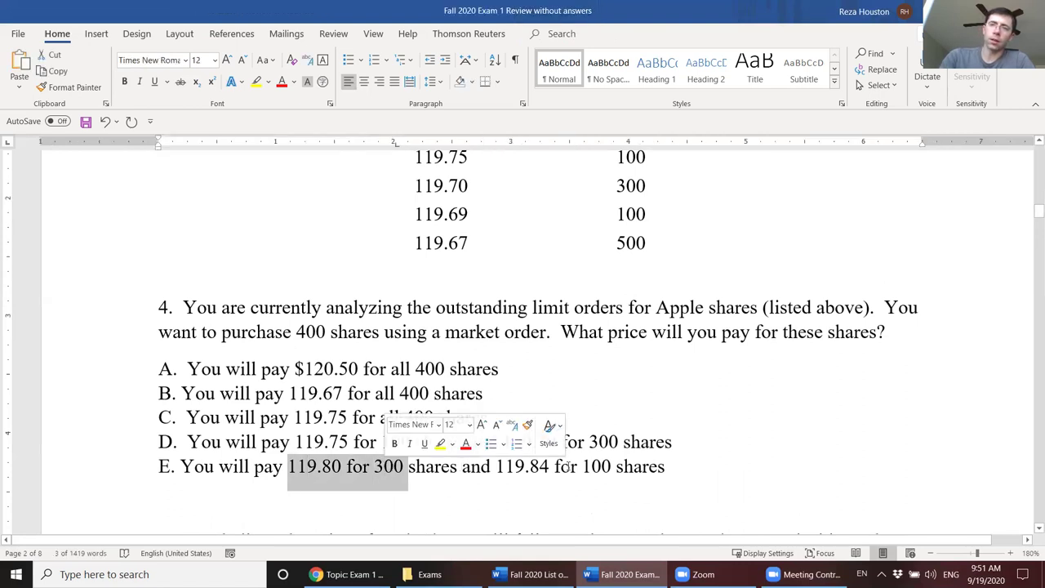
pyautogui.moveTo(496, 466); pyautogui.dragTo(614, 474)
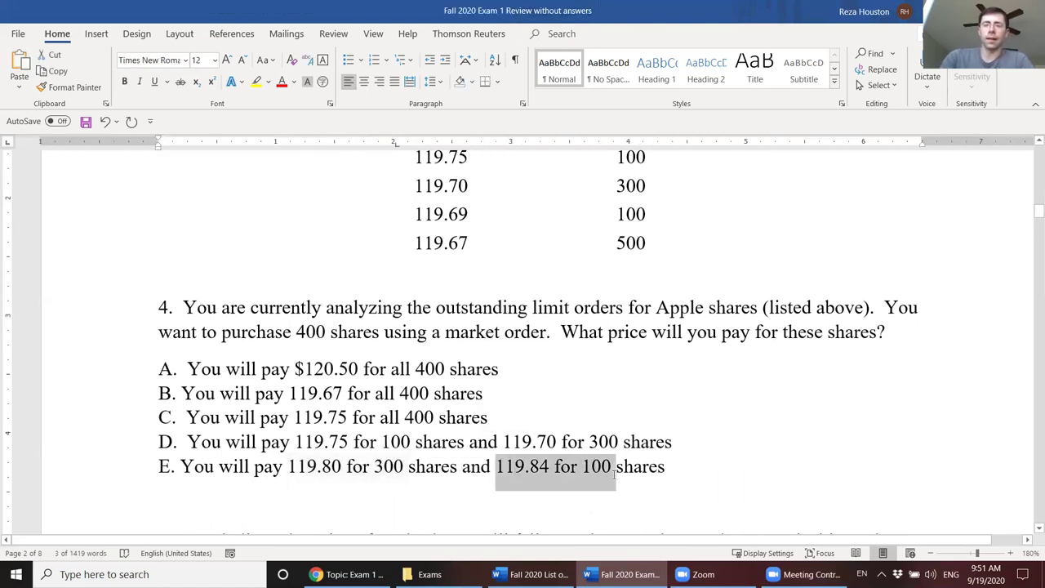
pyautogui.click(795, 395)
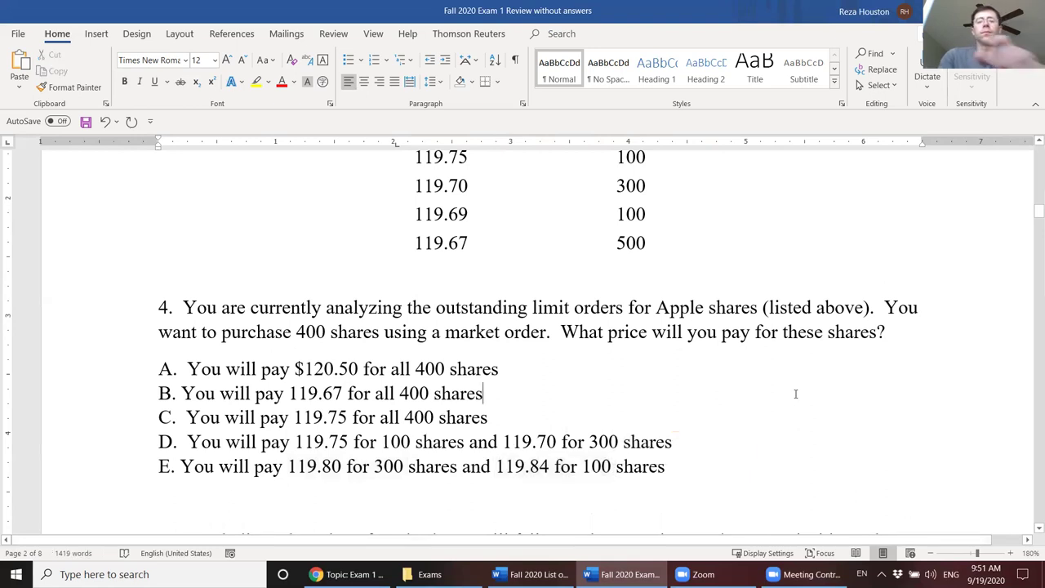
# Step: Scroll to question 6, highlight the 3.50% T-bill rate and real-rate question, then the formula
pyautogui.scroll(-5, 796, 394)
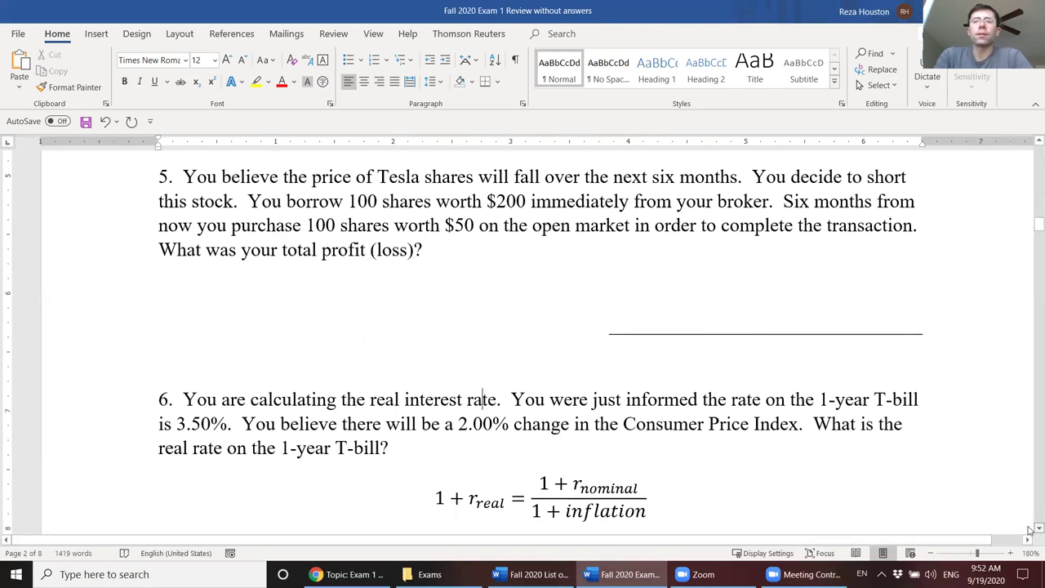
pyautogui.scroll(-1, 1030, 530)
pyautogui.scroll(-2, 1031, 530)
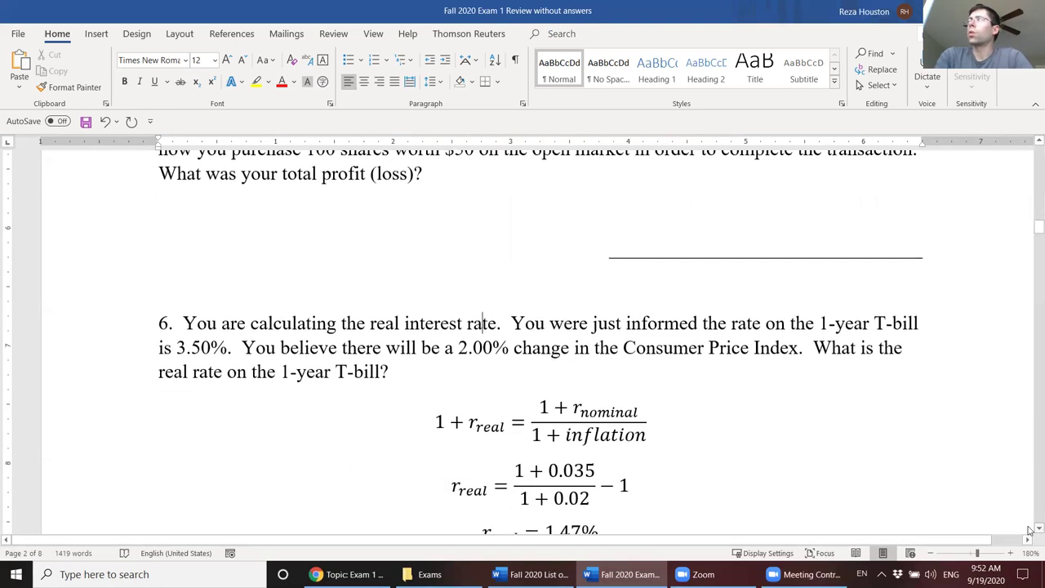
pyautogui.scroll(-1, 1030, 529)
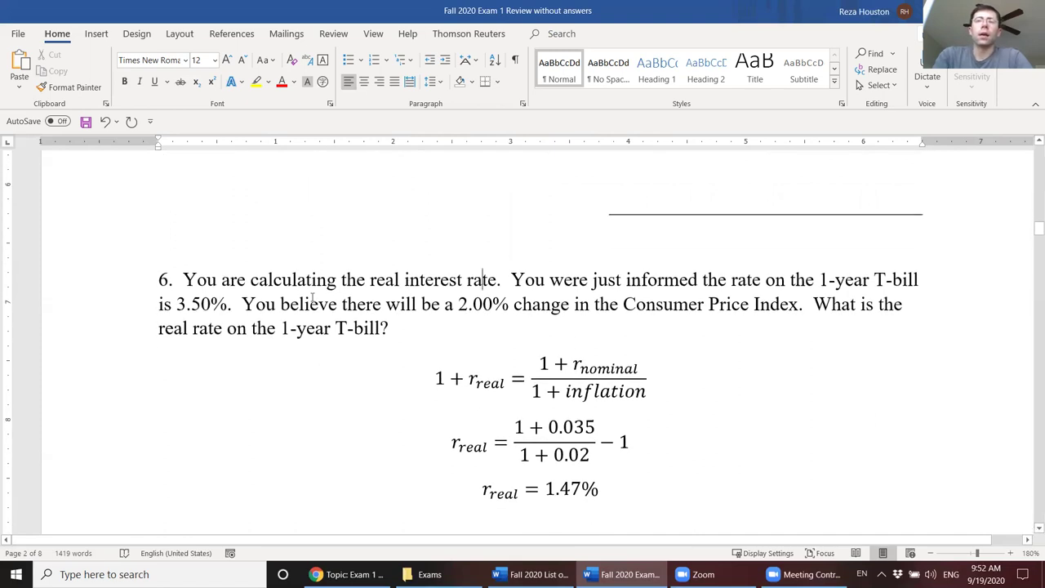
pyautogui.moveTo(267, 281); pyautogui.dragTo(324, 281)
pyautogui.moveTo(389, 287); pyautogui.dragTo(247, 309)
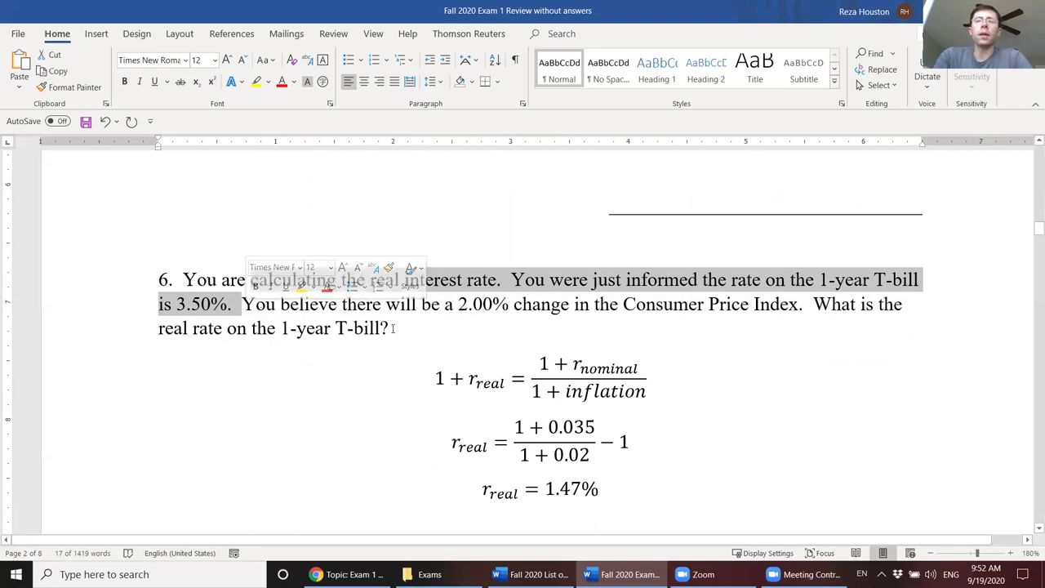
pyautogui.moveTo(523, 304); pyautogui.dragTo(524, 322)
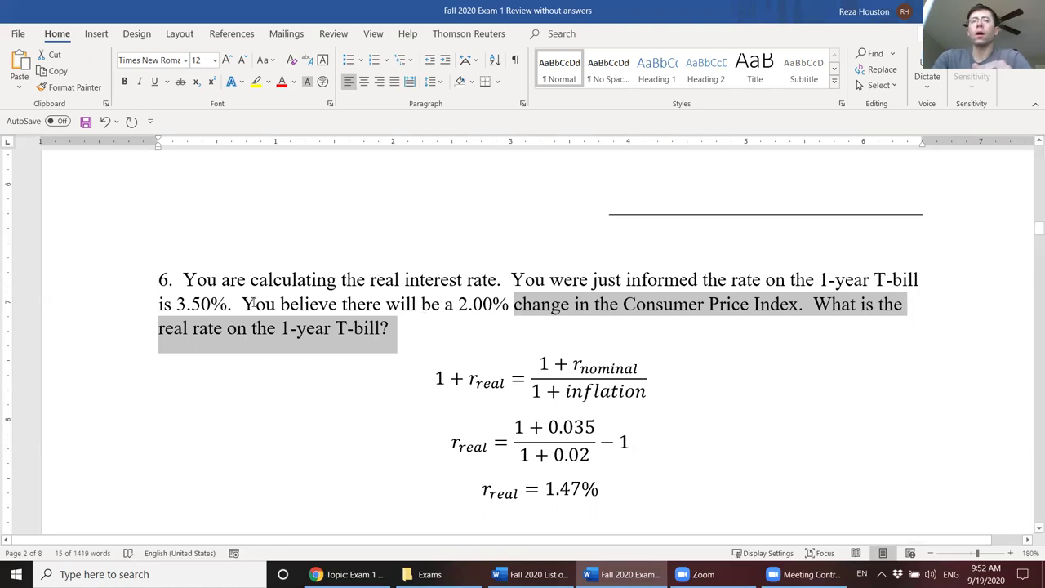
pyautogui.moveTo(175, 304); pyautogui.dragTo(234, 308)
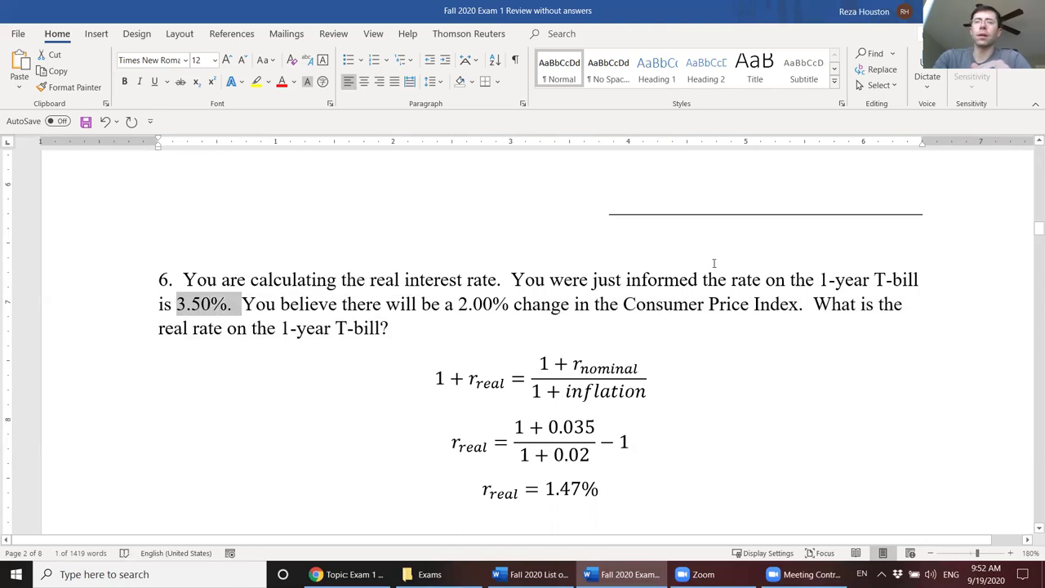
pyautogui.click(414, 384)
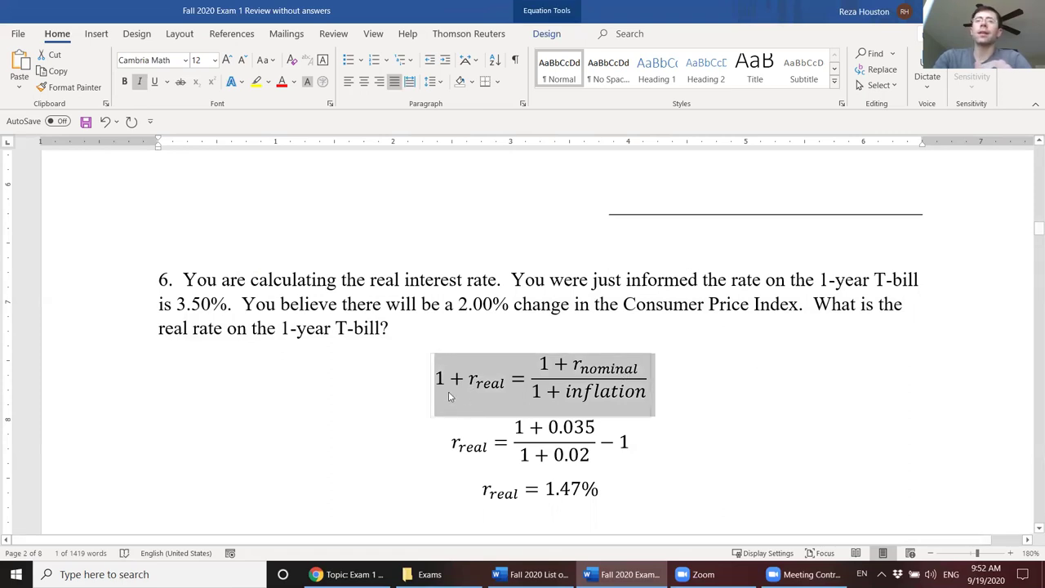
pyautogui.doubleClick(542, 365)
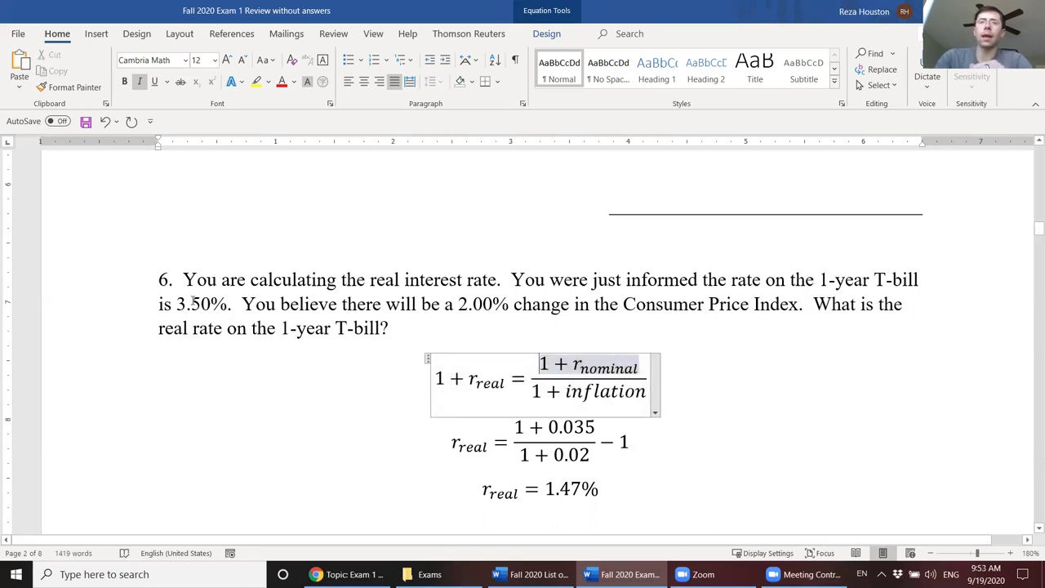
pyautogui.moveTo(176, 304); pyautogui.dragTo(228, 303)
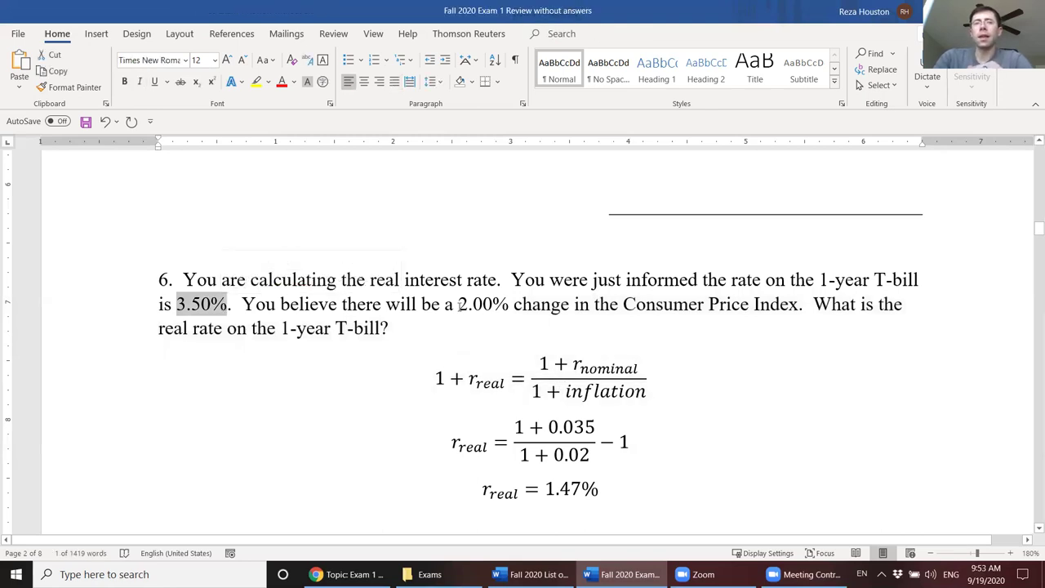
pyautogui.moveTo(460, 304); pyautogui.dragTo(510, 307)
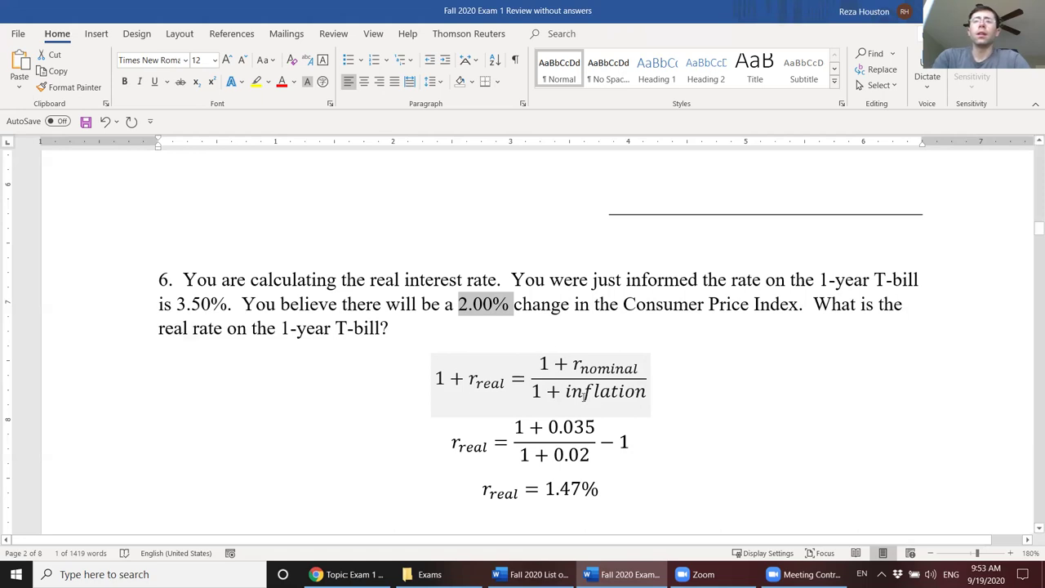
pyautogui.click(584, 396)
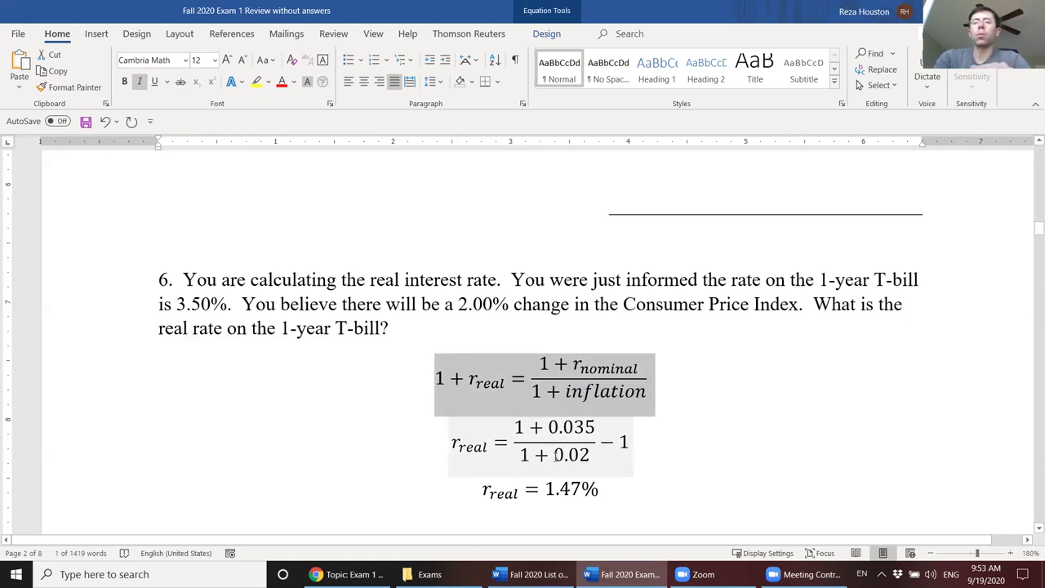
pyautogui.click(441, 379)
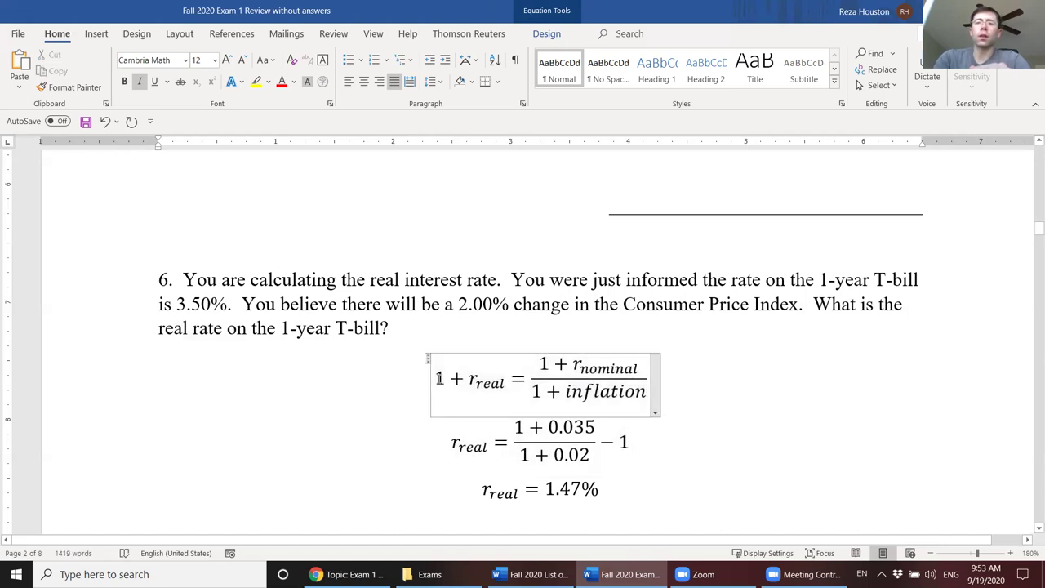
pyautogui.moveTo(435, 379); pyautogui.dragTo(467, 379)
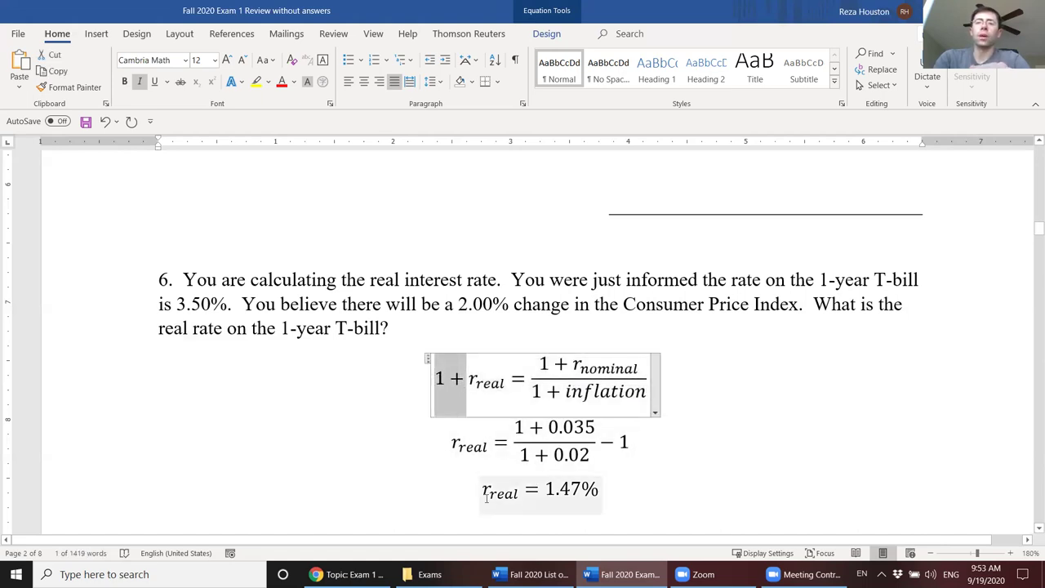
pyautogui.moveTo(485, 495); pyautogui.dragTo(598, 493)
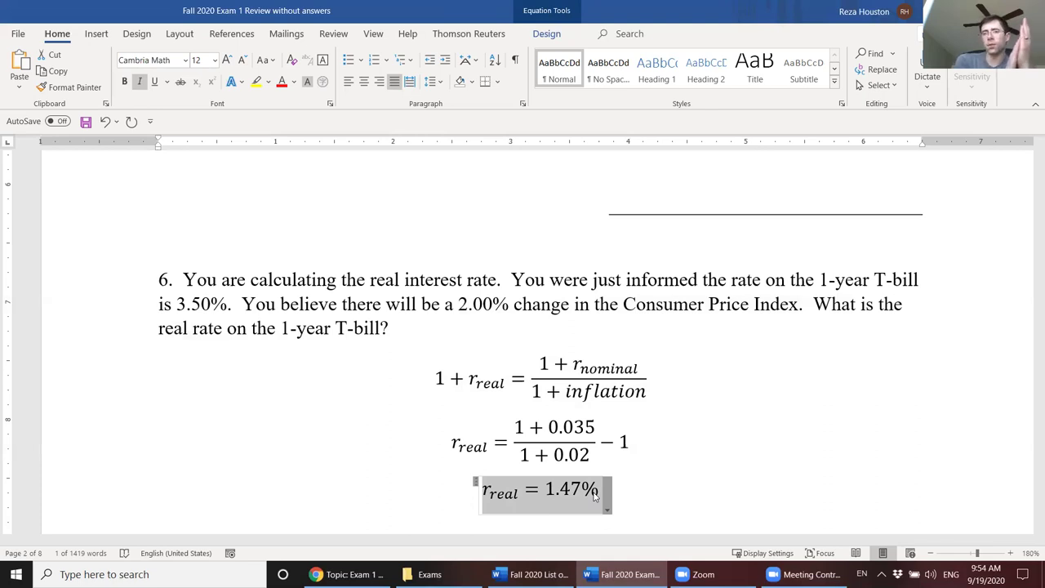
pyautogui.click(724, 459)
pyautogui.press('pageup')
# Step: Page down to question 7's EAR choices, 17.82% to 20.11%
pyautogui.press('pagedown')
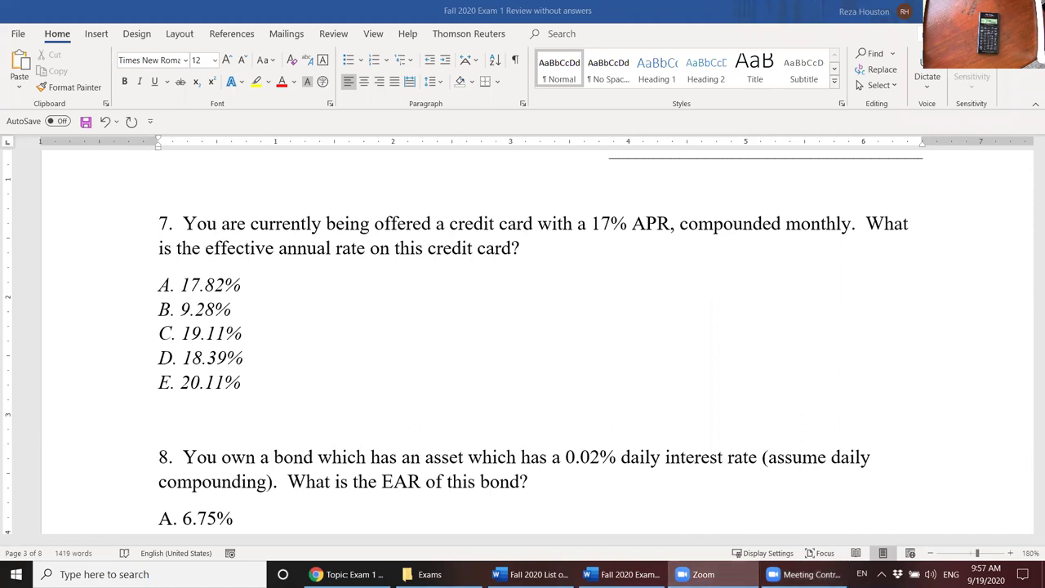
# Step: Return to the review document, mark question 7's answer D. 18.39%, and move into question 8
pyautogui.click(309, 16)
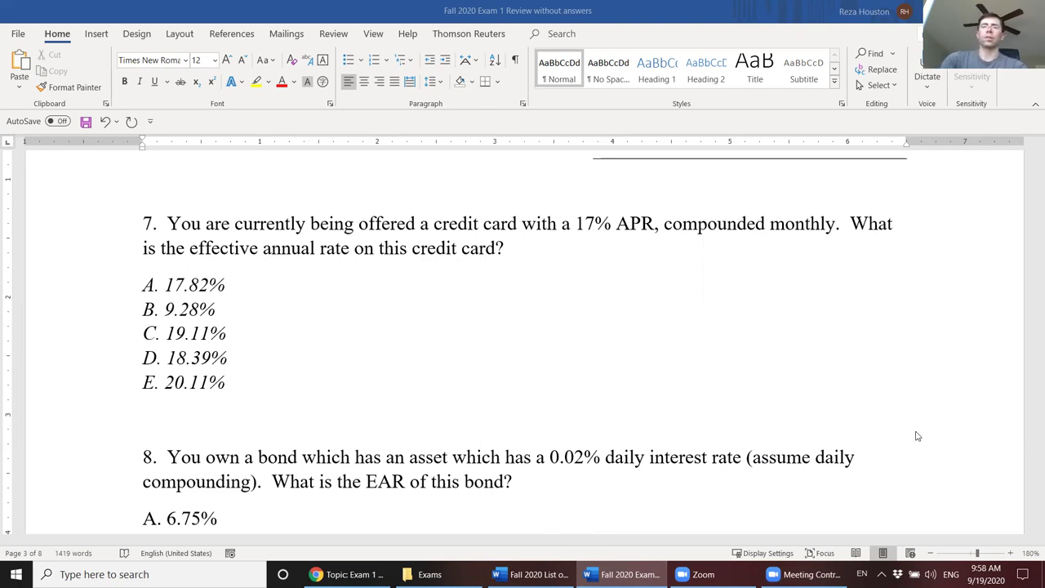
pyautogui.click(46, 359)
pyautogui.click(431, 382)
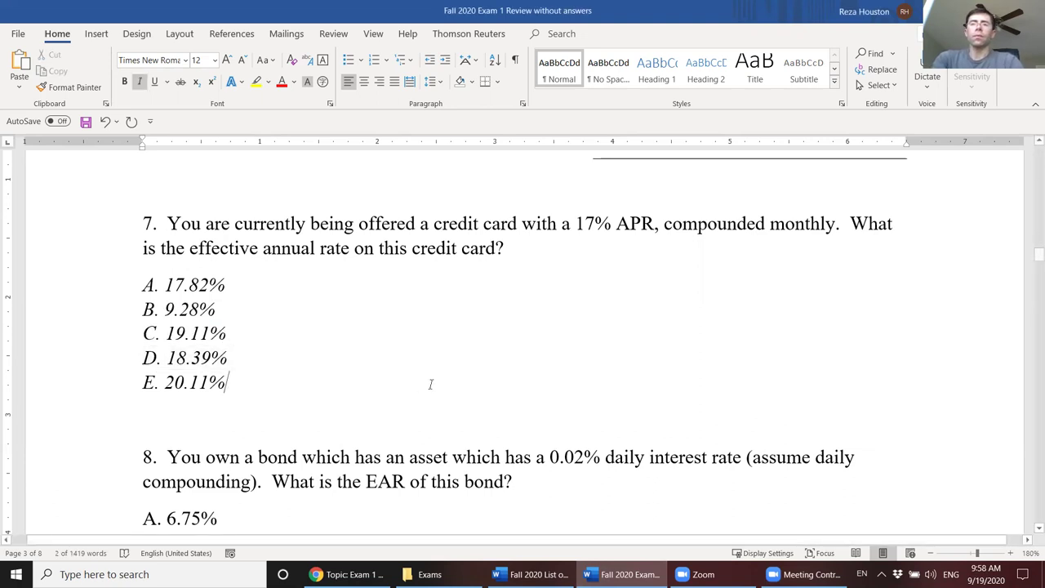
pyautogui.click(365, 482)
pyautogui.press('Down')
pyautogui.press('Down')
pyautogui.press('Down')
pyautogui.press('Down')
pyautogui.press('Down')
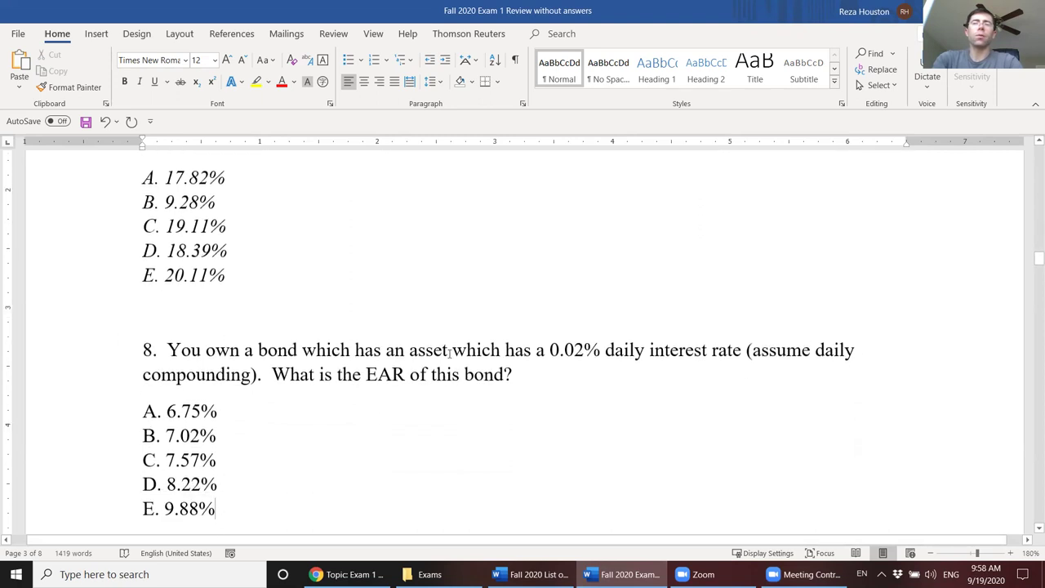
# Step: Delete the stray 'has an asset' from question 8 and emphasise the 0.02% daily rate
pyautogui.moveTo(451, 351); pyautogui.dragTo(356, 351)
pyautogui.press('BackSpace')
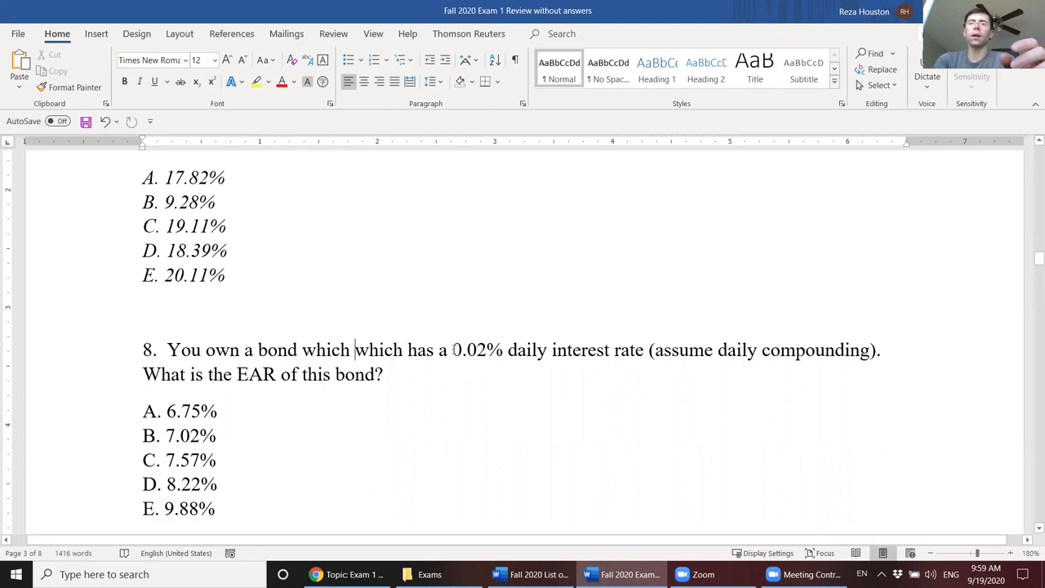
pyautogui.moveTo(453, 350); pyautogui.dragTo(500, 350)
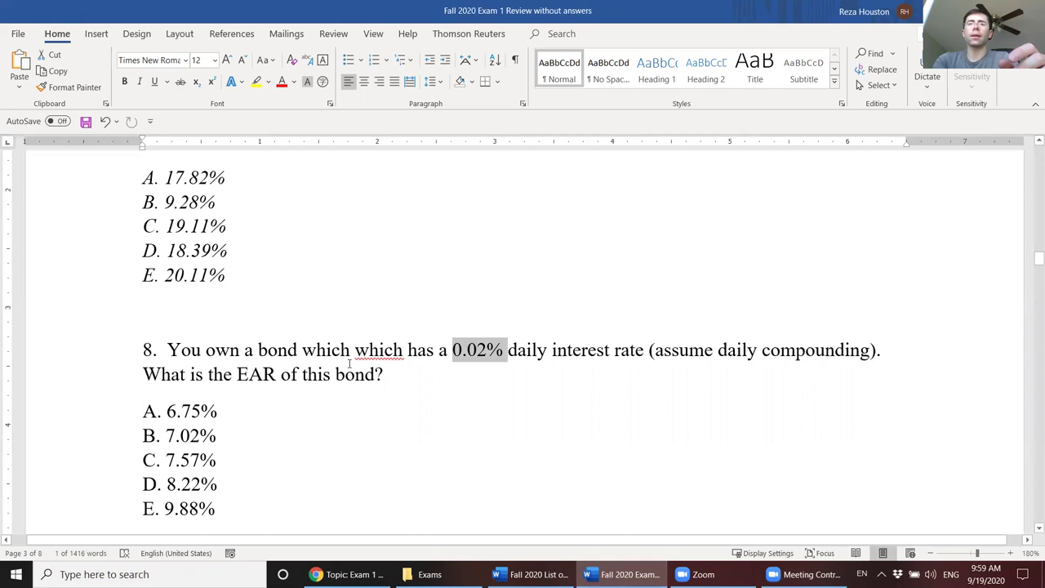
pyautogui.click(260, 374)
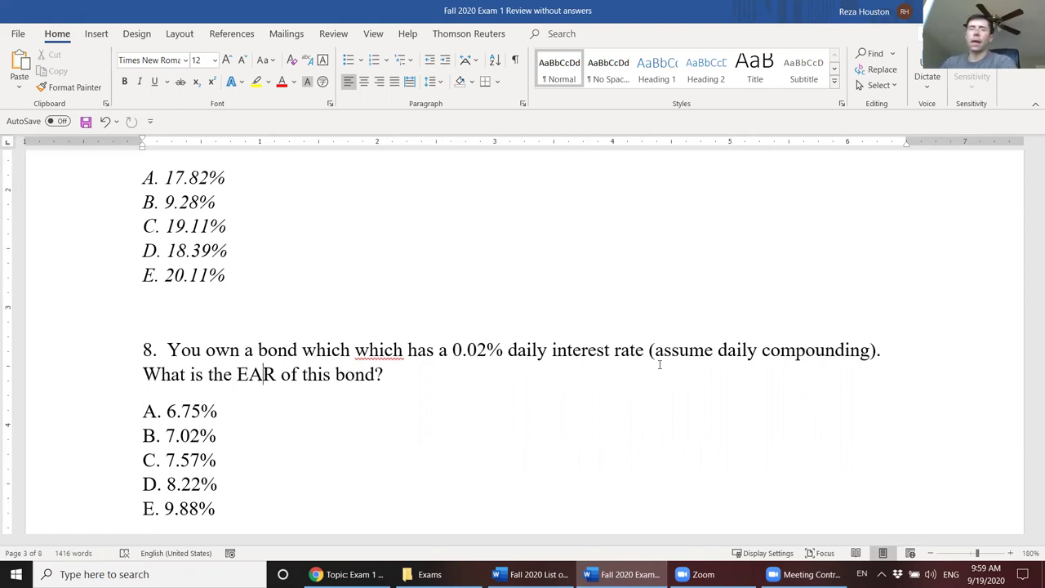
# Step: Point out C. 7.57% as correct, remove the duplicate 'which', and scroll toward question 9
pyautogui.click(44, 460)
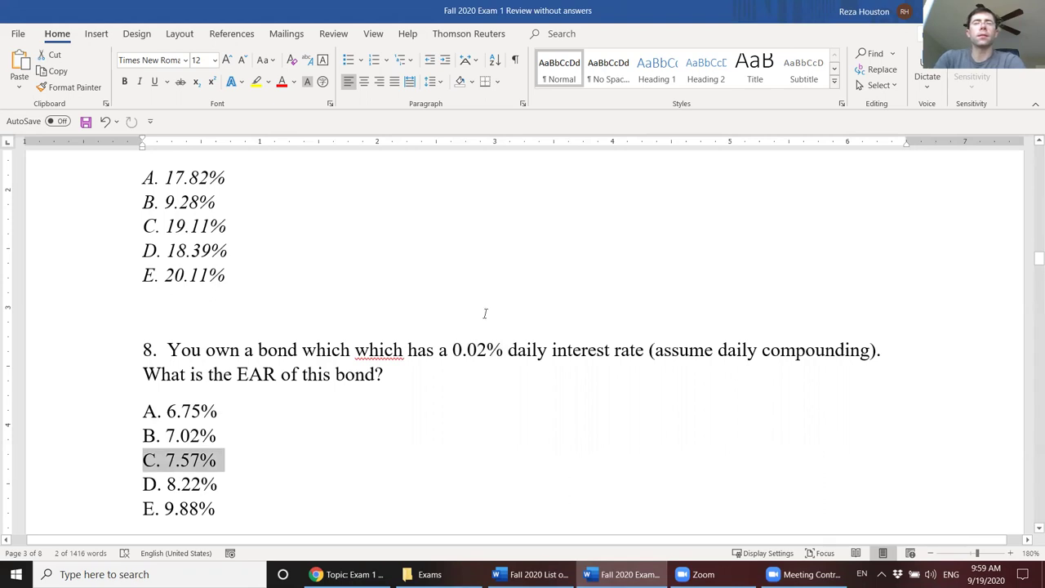
pyautogui.click(406, 352)
pyautogui.hotkey('ctrl', 'BackSpace')
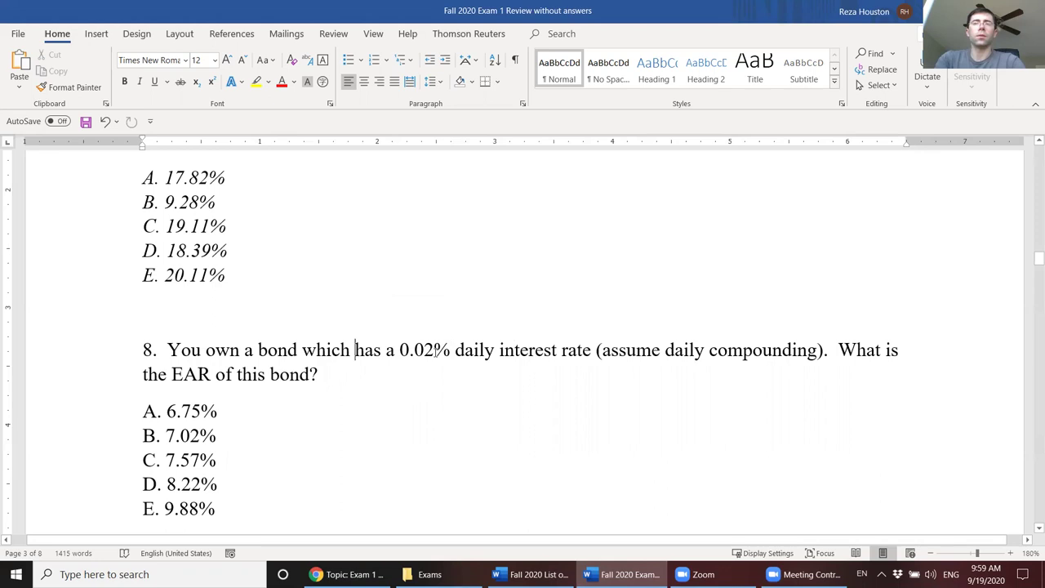
pyautogui.scroll(-5, 440, 351)
pyautogui.click(438, 352)
# Step: Scroll to question 10 and emphasise the skewness and kurtosis options, then option C
pyautogui.scroll(-5, 477, 318)
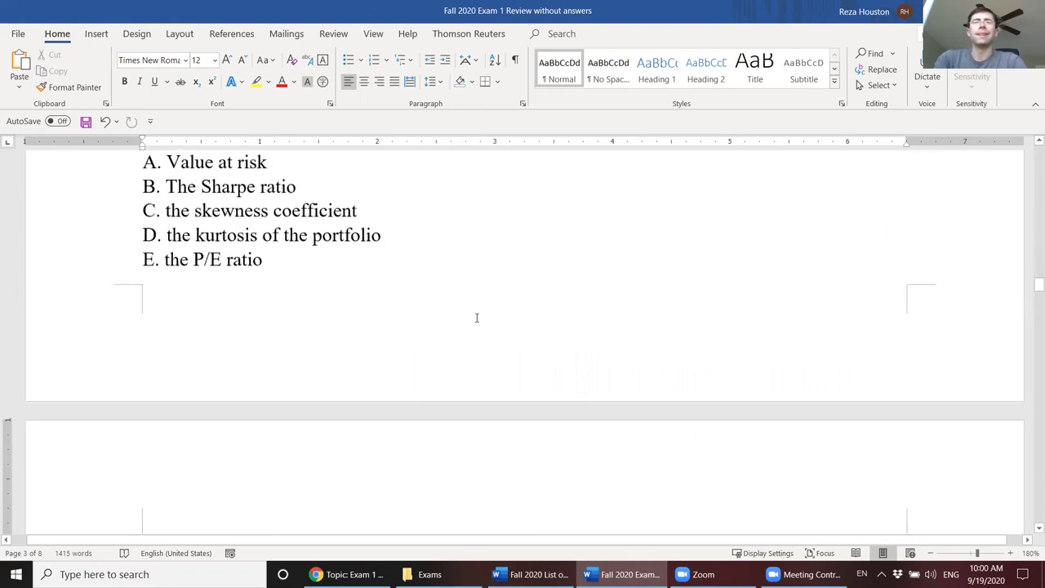
pyautogui.scroll(2, 552, 163)
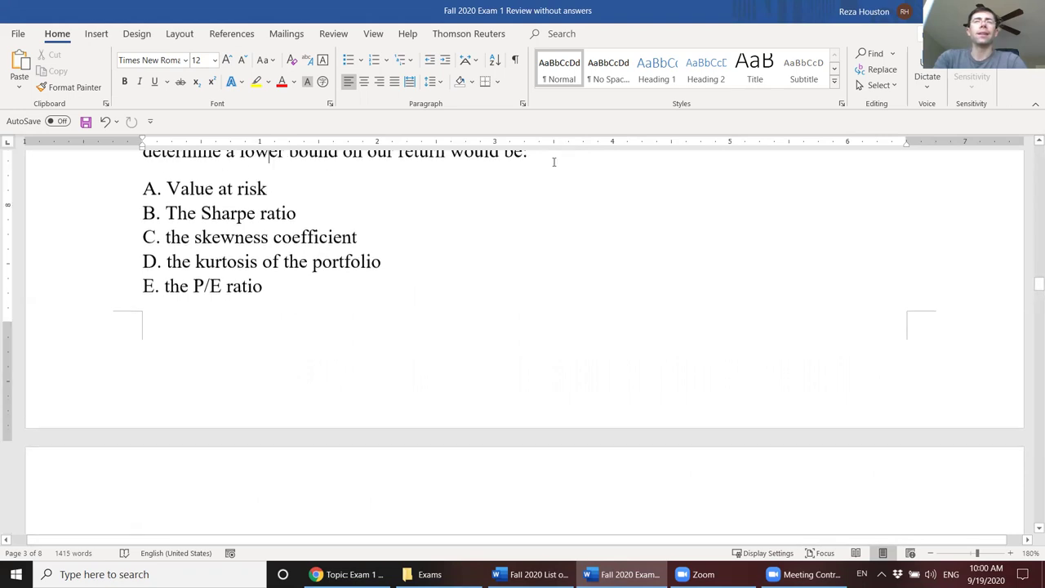
pyautogui.scroll(1, 552, 164)
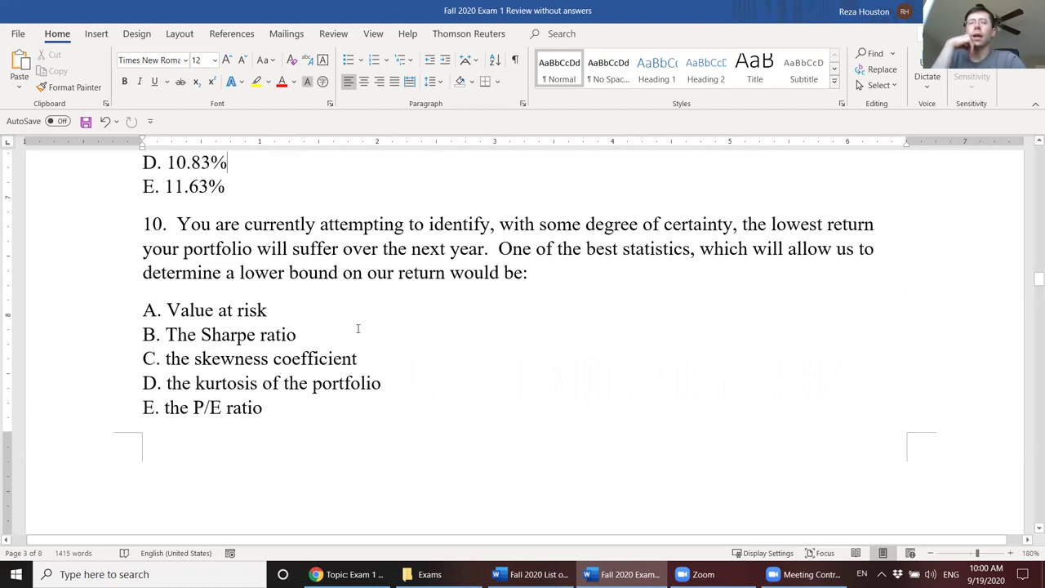
pyautogui.moveTo(195, 359); pyautogui.dragTo(211, 387)
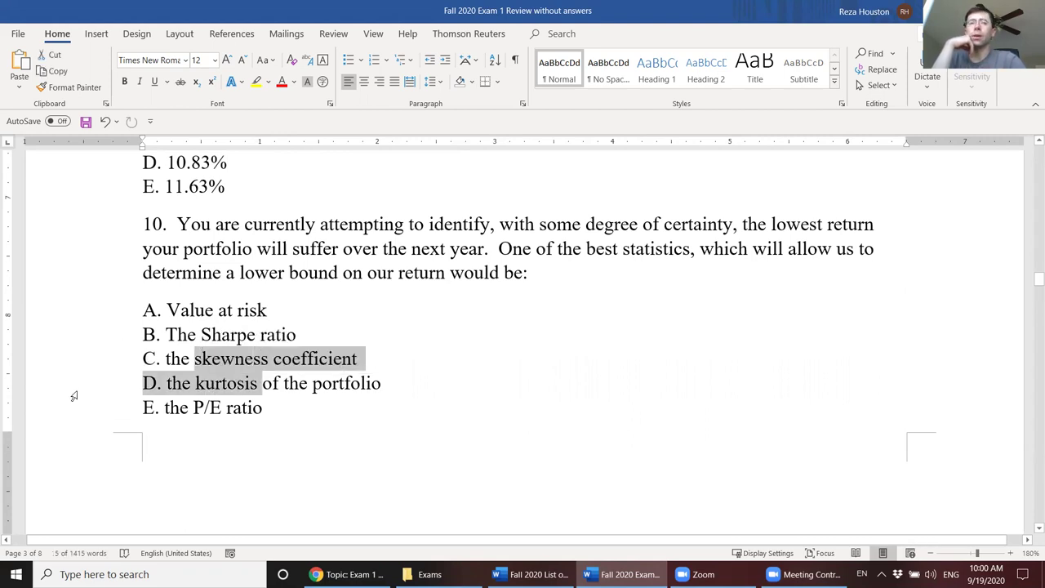
pyautogui.keyDown('shift'); pyautogui.click(49, 363); pyautogui.keyUp('shift')
pyautogui.click(50, 363)
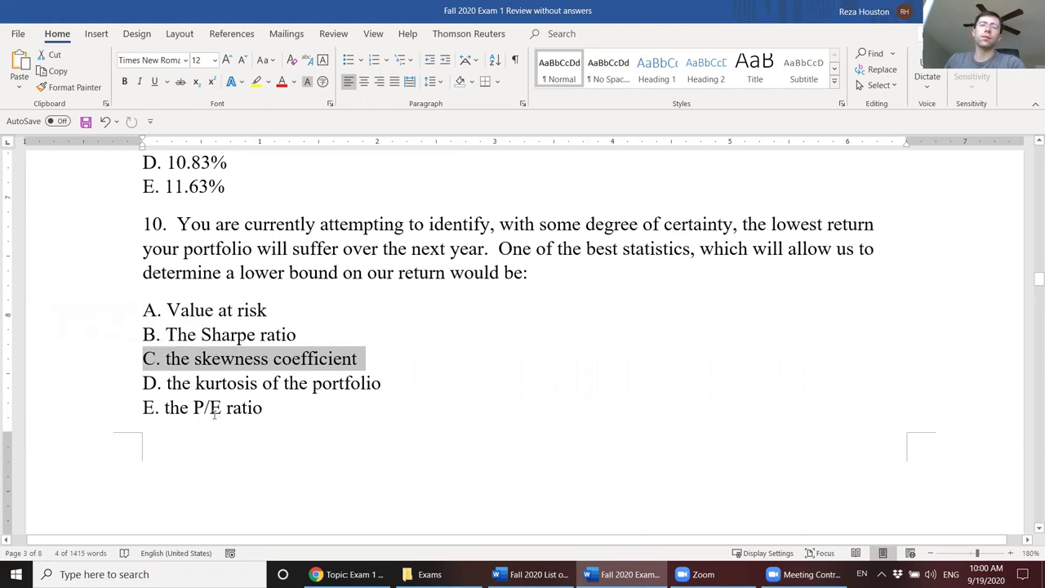
# Step: Emphasise the P/E and Sharpe ratio options, mark A. Value at risk correct, then page to page 4
pyautogui.moveTo(196, 409); pyautogui.dragTo(263, 408)
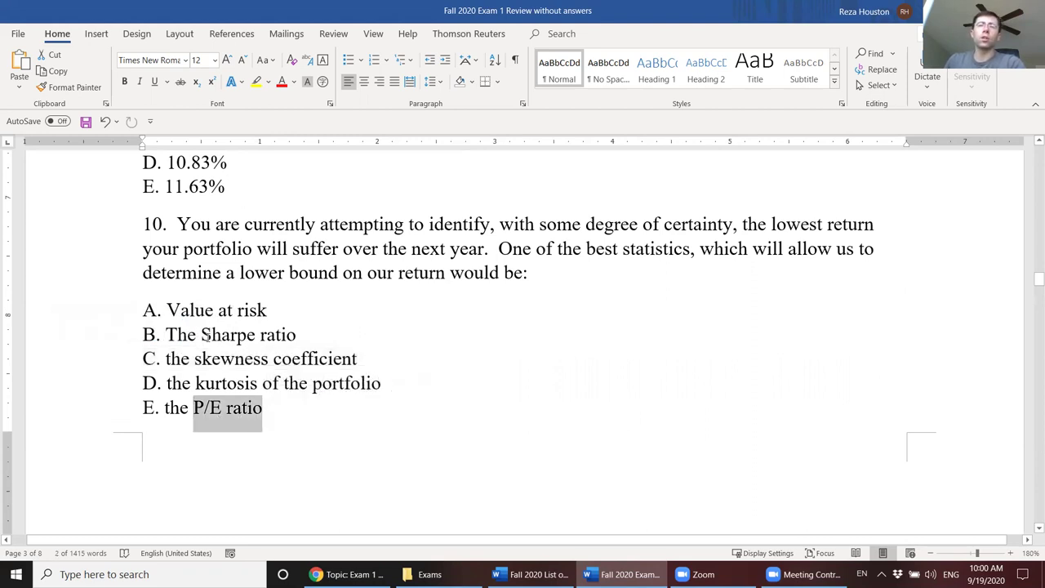
pyautogui.moveTo(204, 334); pyautogui.dragTo(304, 335)
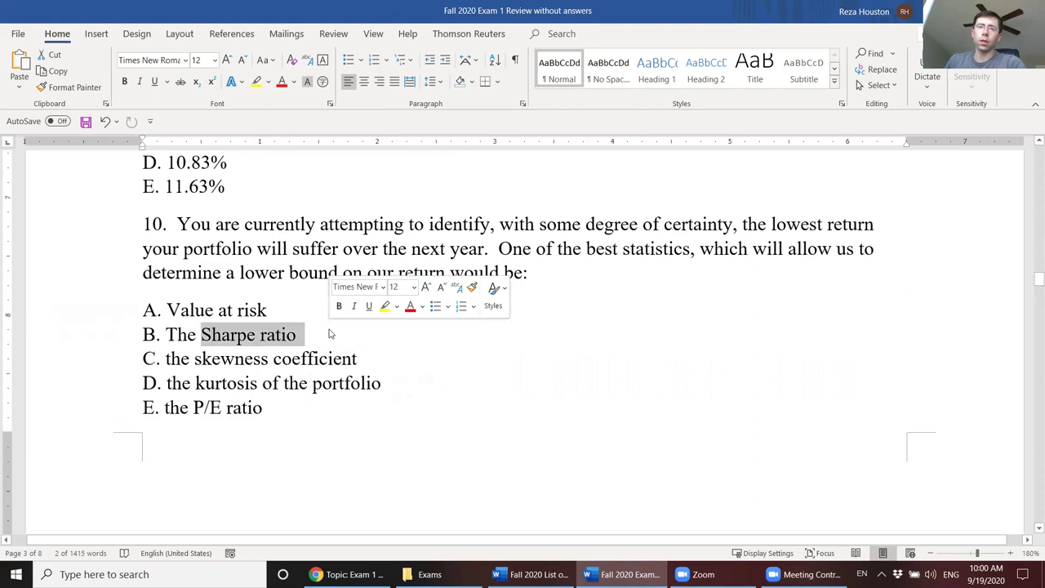
pyautogui.click(41, 314)
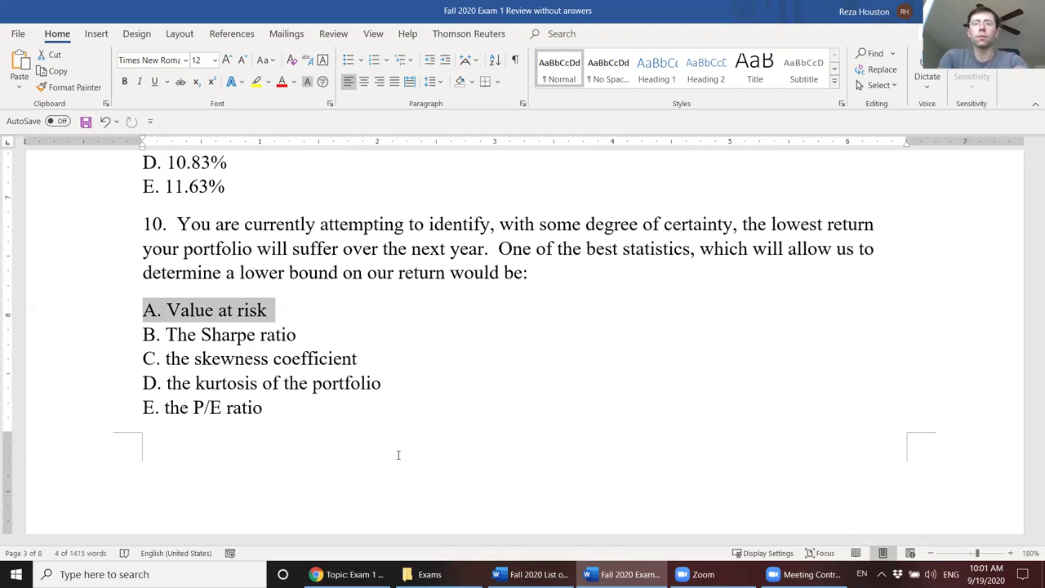
pyautogui.press('pagedown')
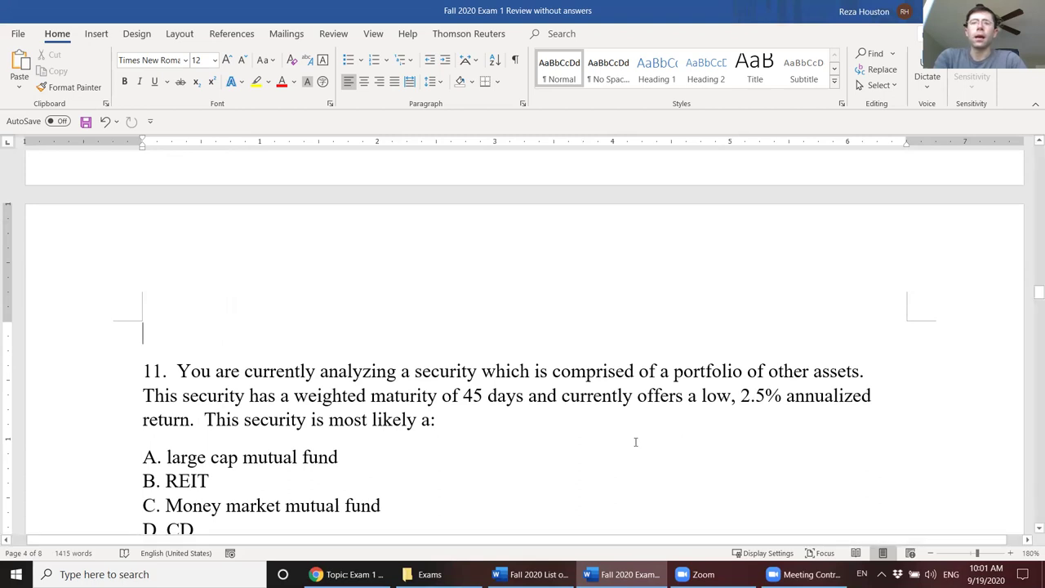
pyautogui.click(334, 523)
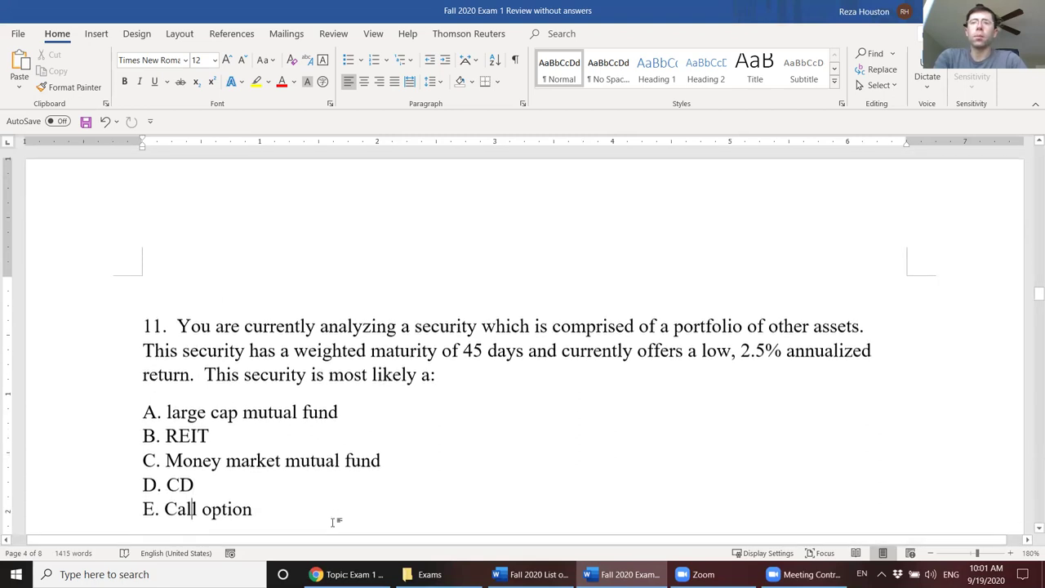
pyautogui.press('Down')
pyautogui.press('Down')
pyautogui.press('Down')
pyautogui.press('Down')
pyautogui.press('Down')
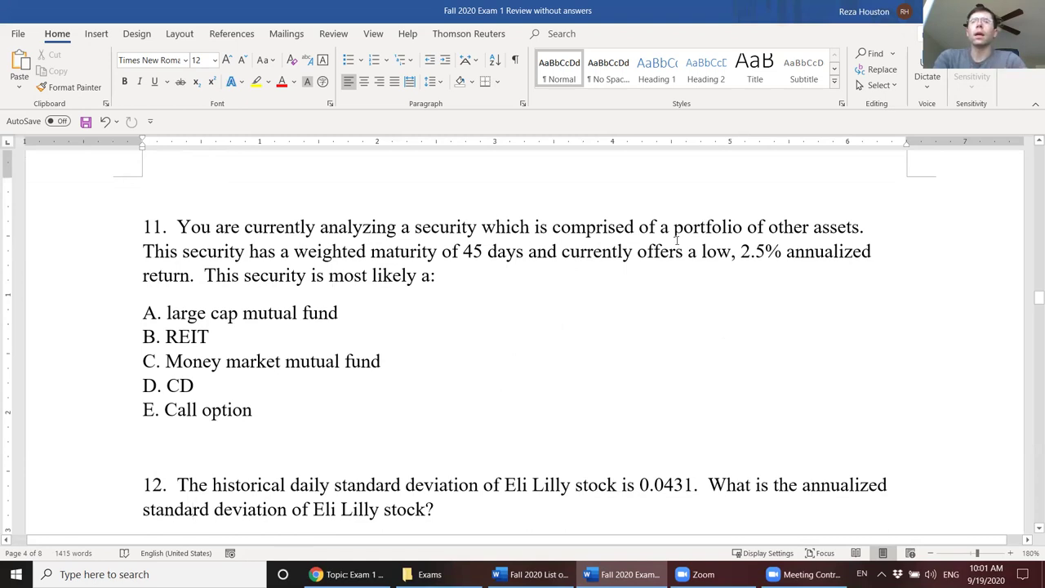
pyautogui.moveTo(675, 228); pyautogui.dragTo(836, 235)
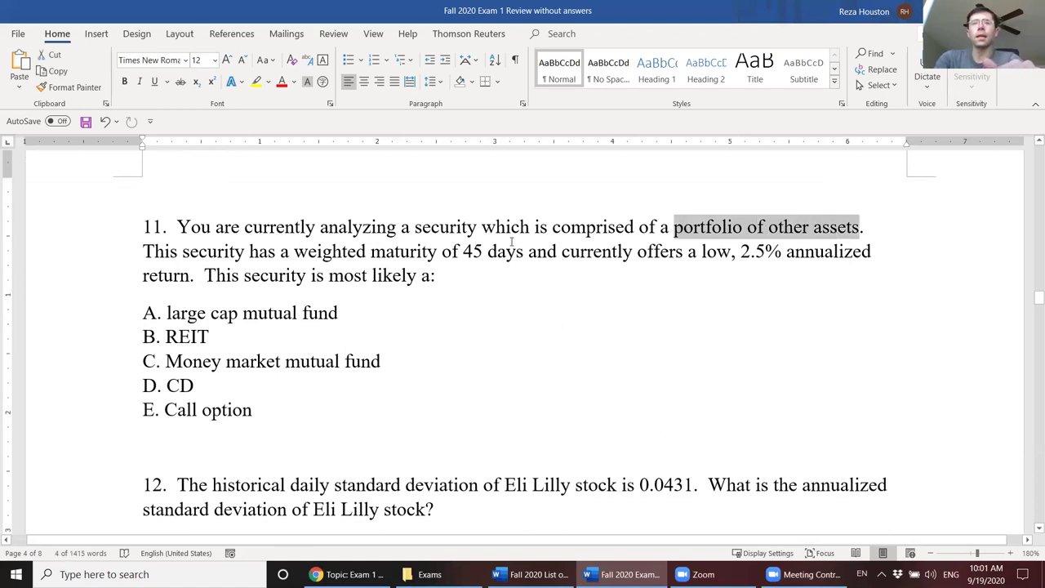
pyautogui.moveTo(304, 255); pyautogui.dragTo(525, 254)
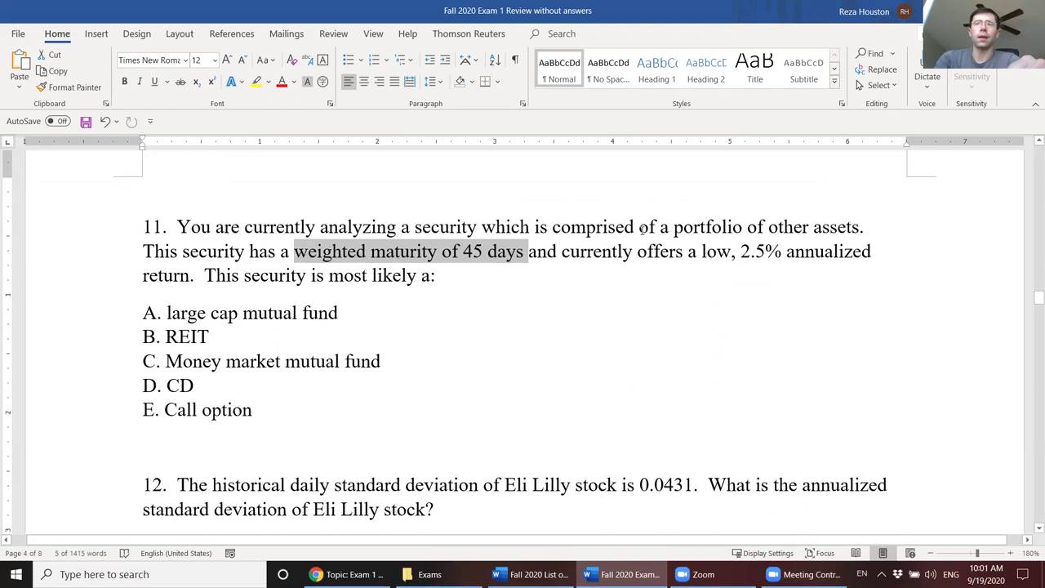
pyautogui.moveTo(562, 254); pyautogui.dragTo(834, 249)
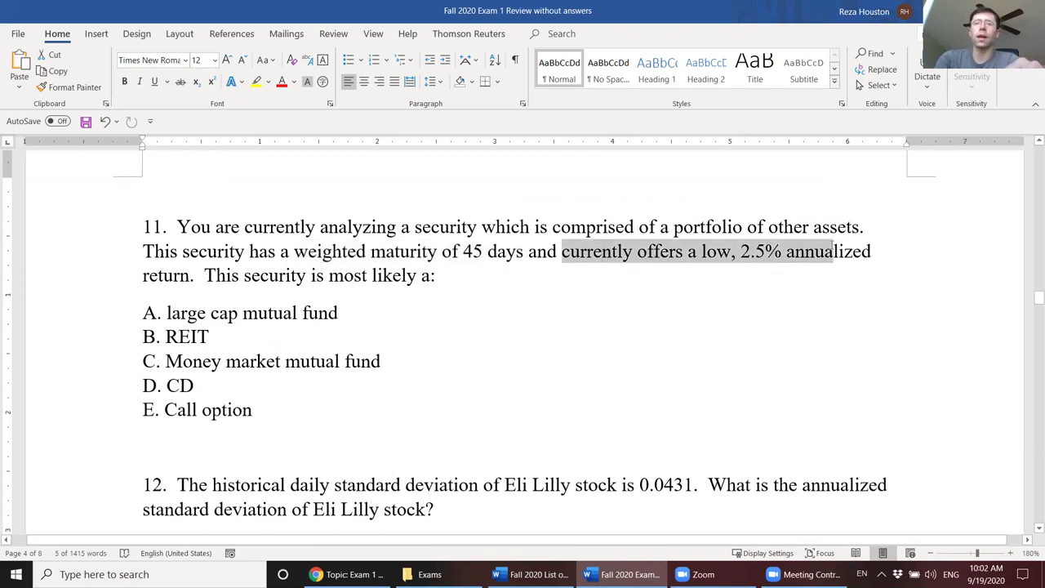
pyautogui.click(27, 370)
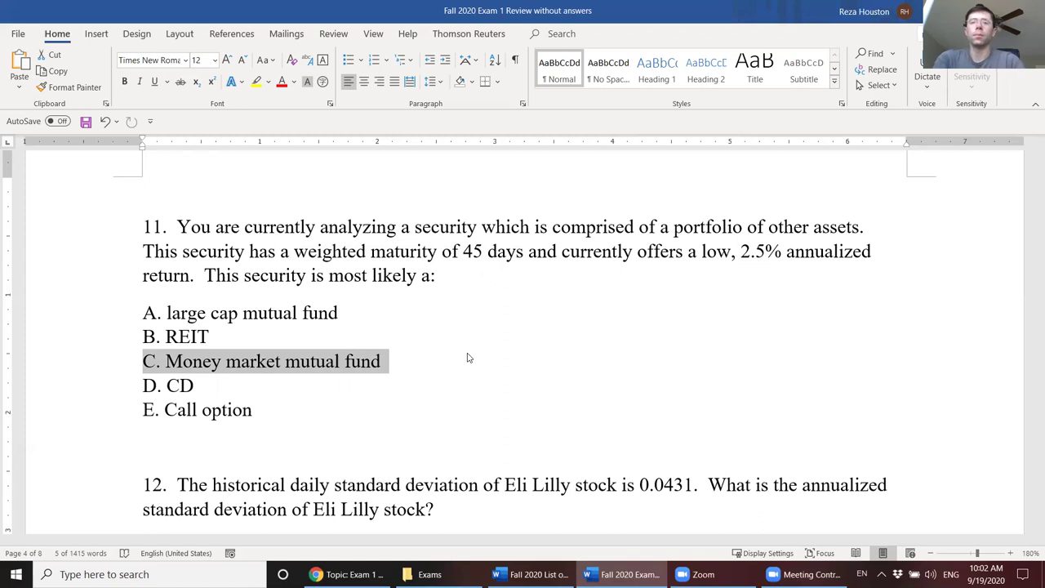
pyautogui.click(468, 358)
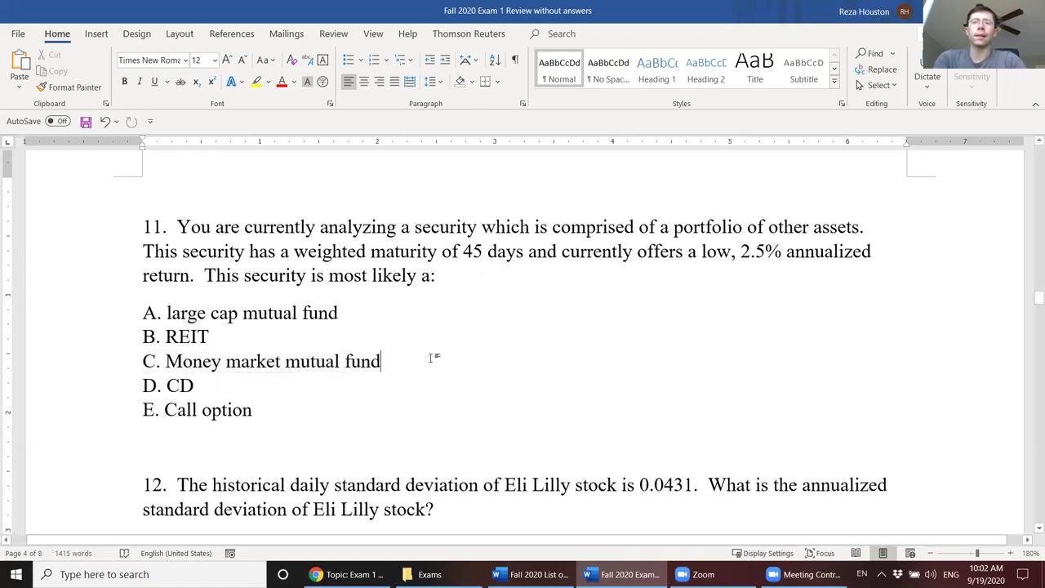
# Step: Bring question 12 into view and highlight its wording about daily standard deviation
pyautogui.scroll(-5, 433, 357)
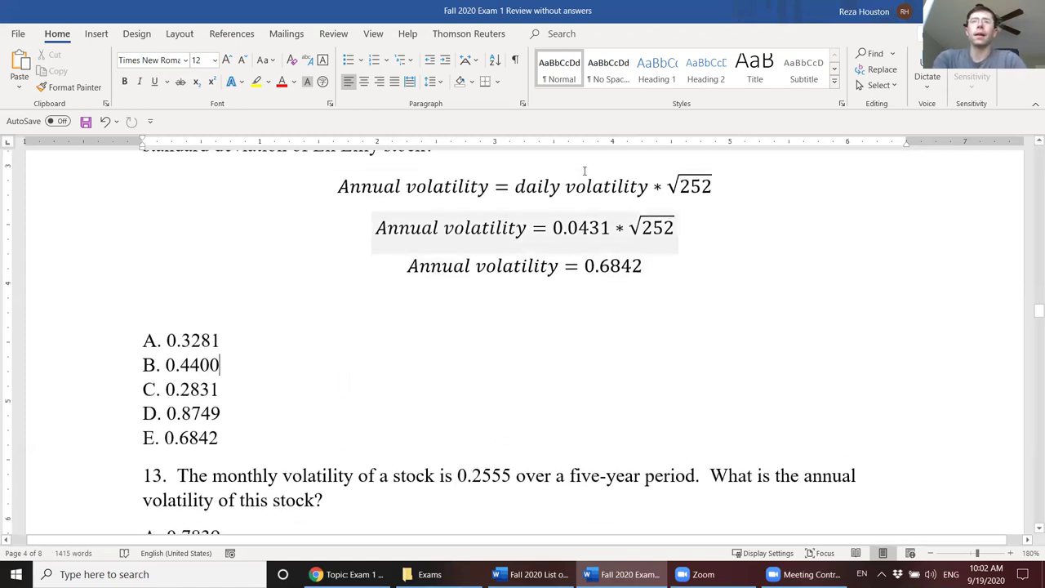
pyautogui.scroll(2, 585, 170)
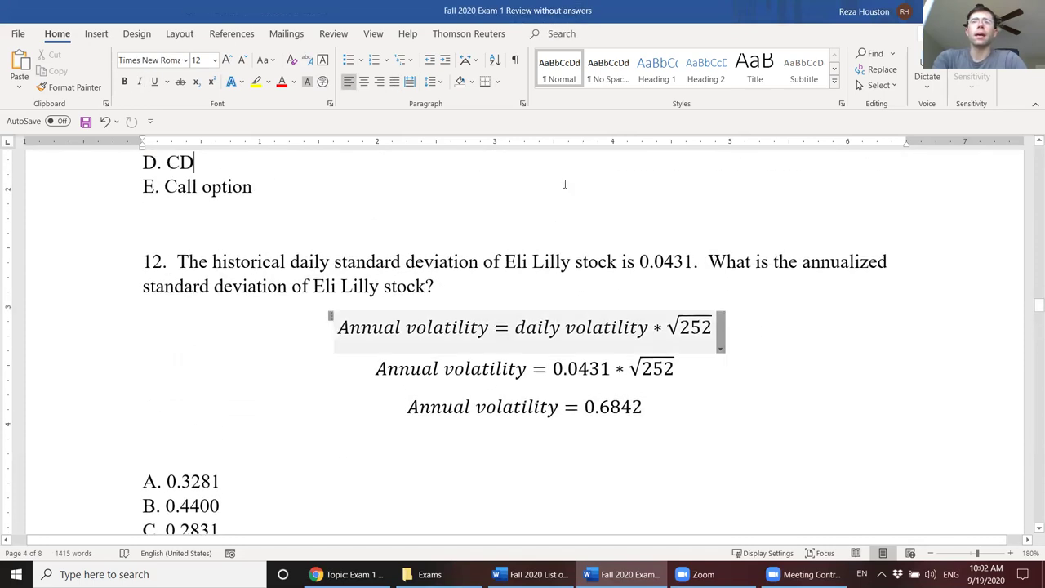
pyautogui.moveTo(440, 289); pyautogui.dragTo(310, 270)
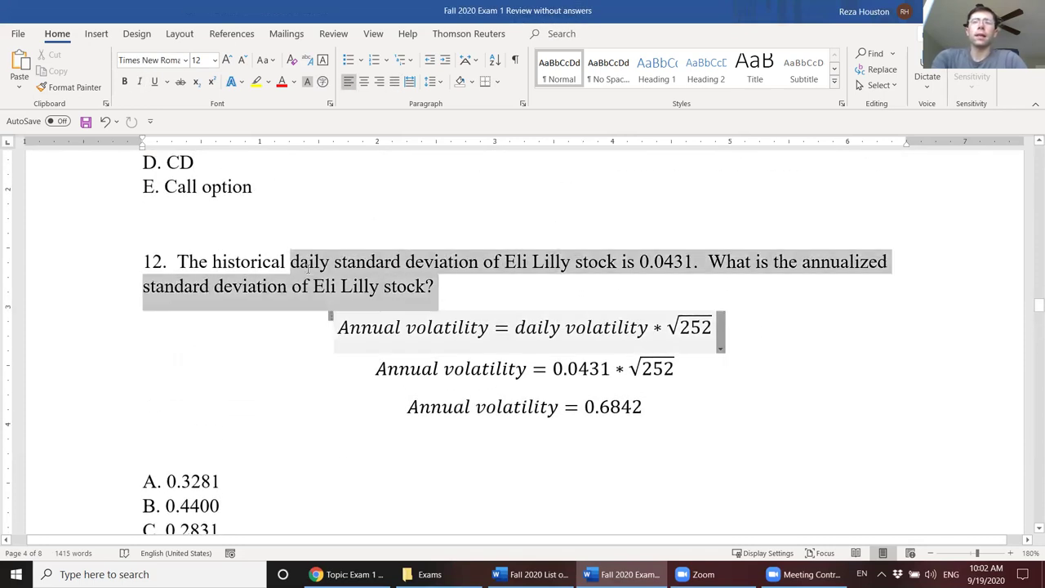
pyautogui.click(556, 259)
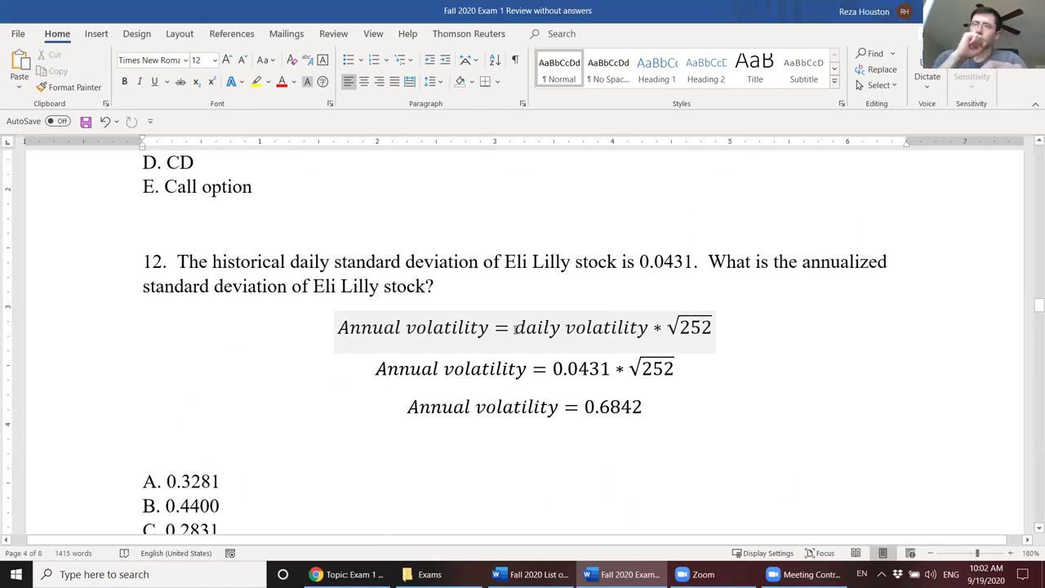
# Step: Walk through the first volatility equation, highlighting 'daily' and the √252 factor
pyautogui.click(651, 328)
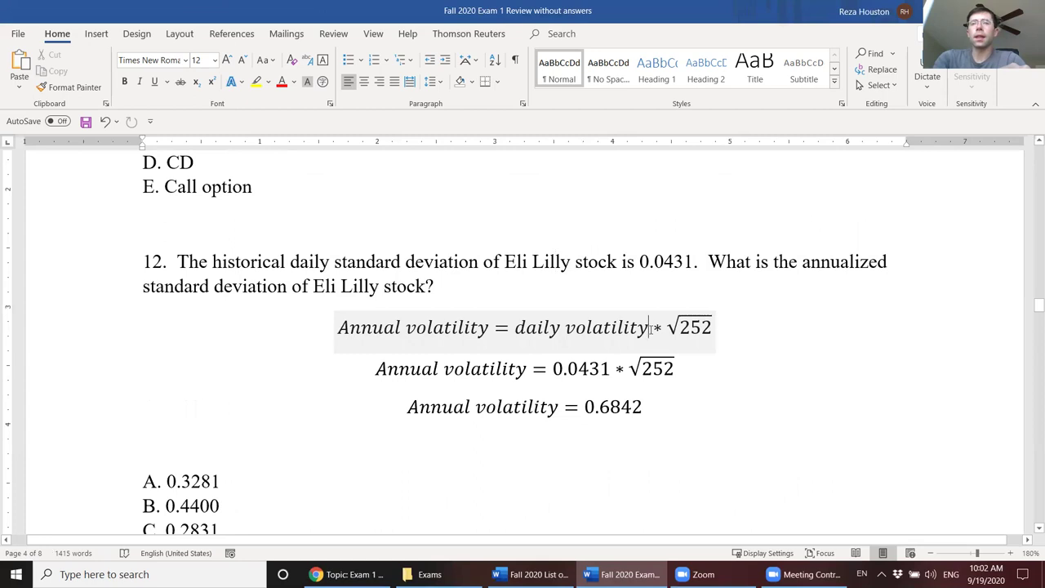
pyautogui.moveTo(651, 328); pyautogui.dragTo(677, 329)
pyautogui.click(664, 331)
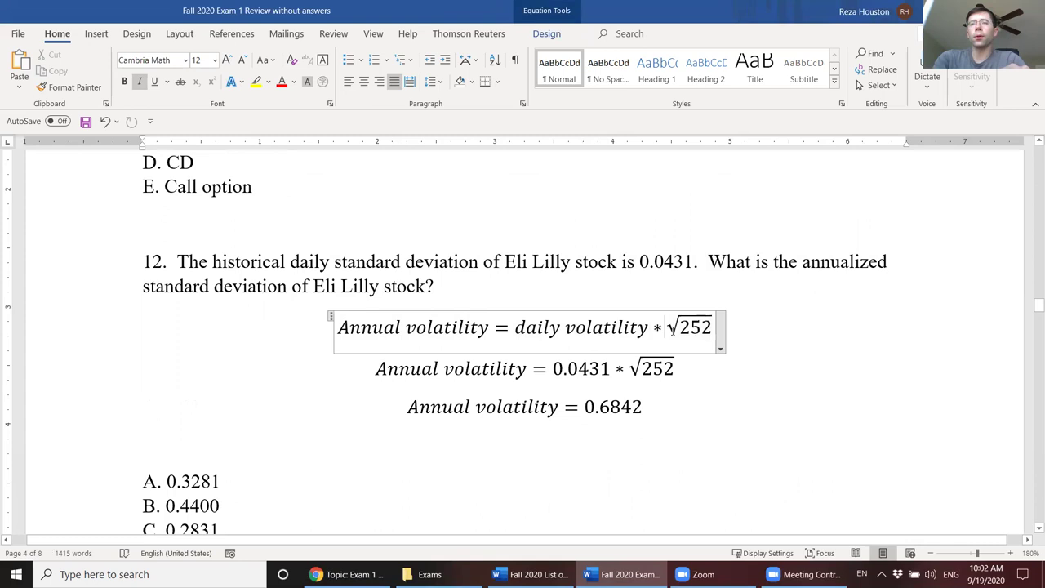
pyautogui.click(694, 329)
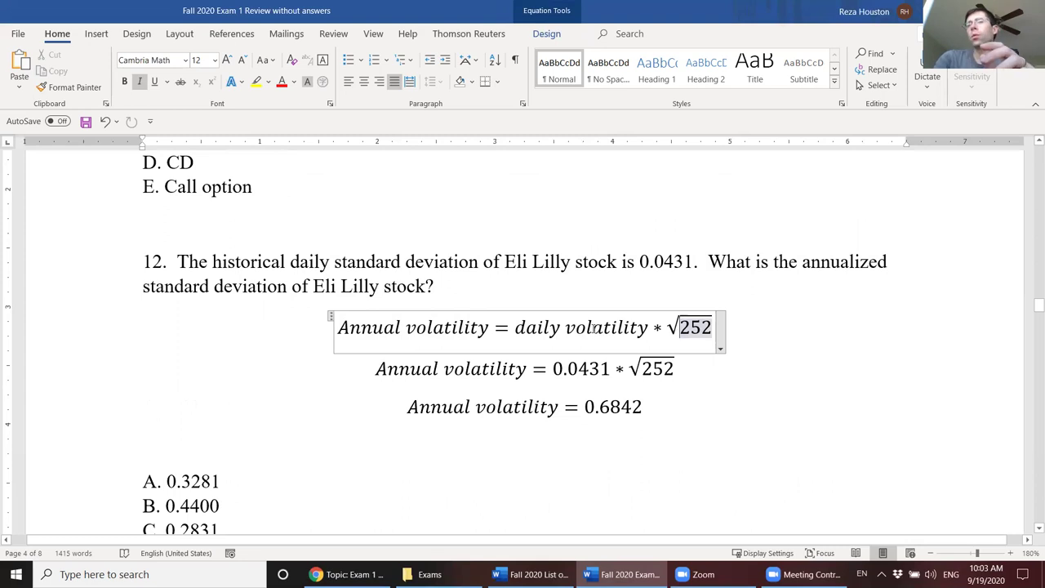
pyautogui.doubleClick(516, 329)
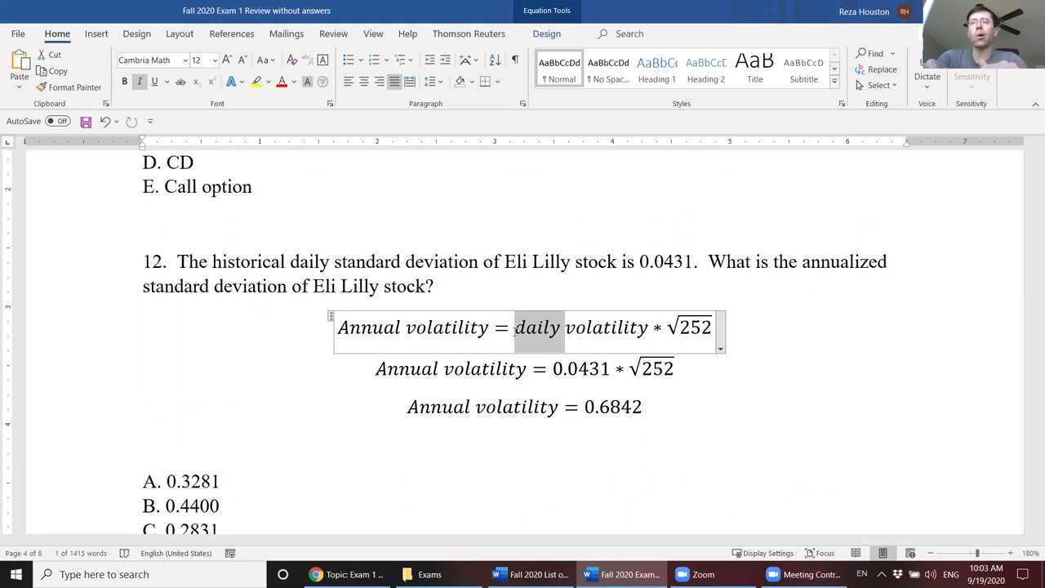
pyautogui.click(694, 328)
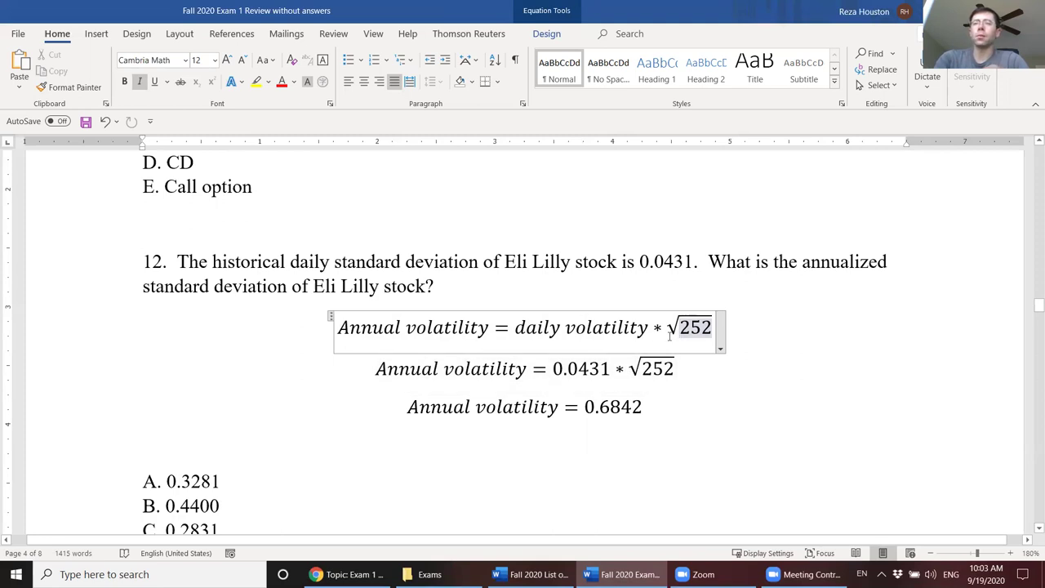
pyautogui.moveTo(678, 328); pyautogui.dragTo(709, 329)
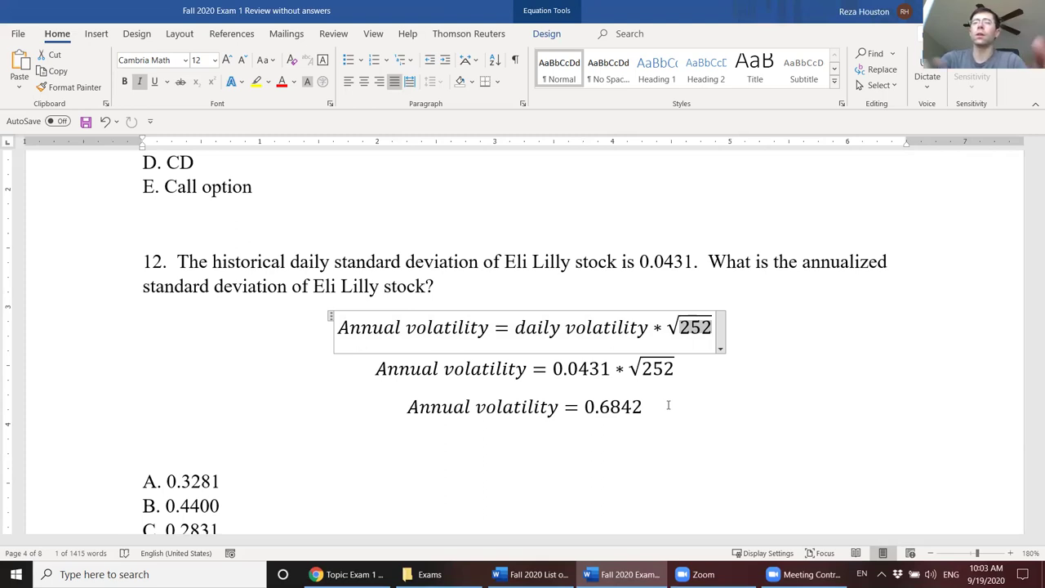
pyautogui.click(679, 329)
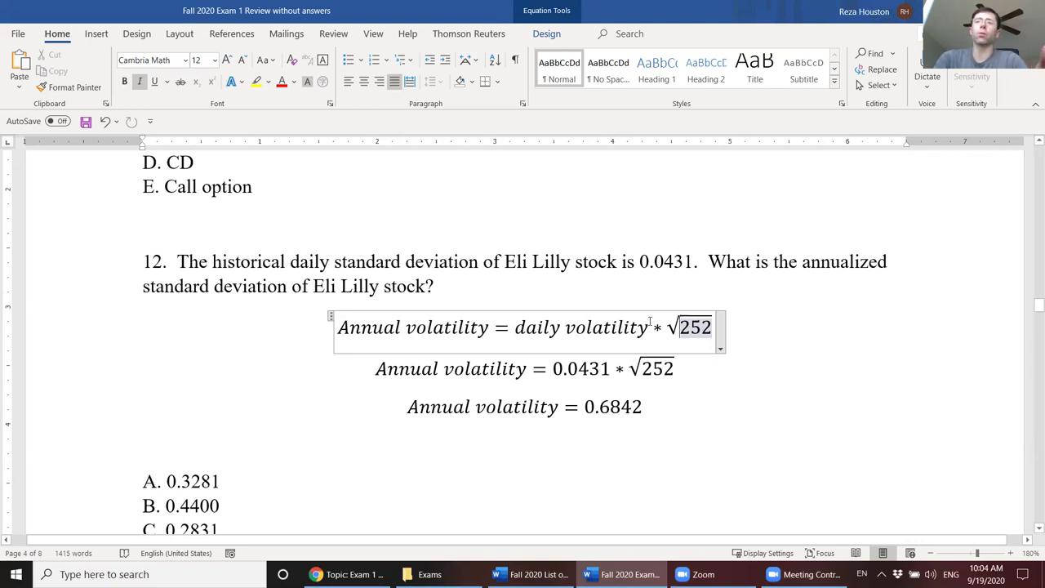
# Step: Point out the 0.0431 daily deviation, the 252, and the 0.6842 result in the second equation
pyautogui.click(660, 379)
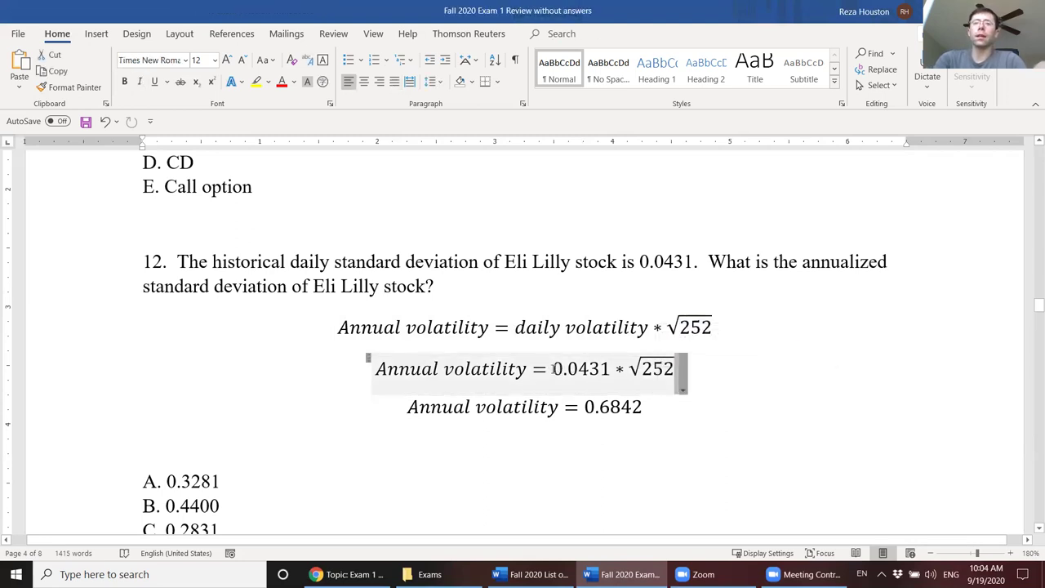
pyautogui.moveTo(555, 369); pyautogui.dragTo(610, 369)
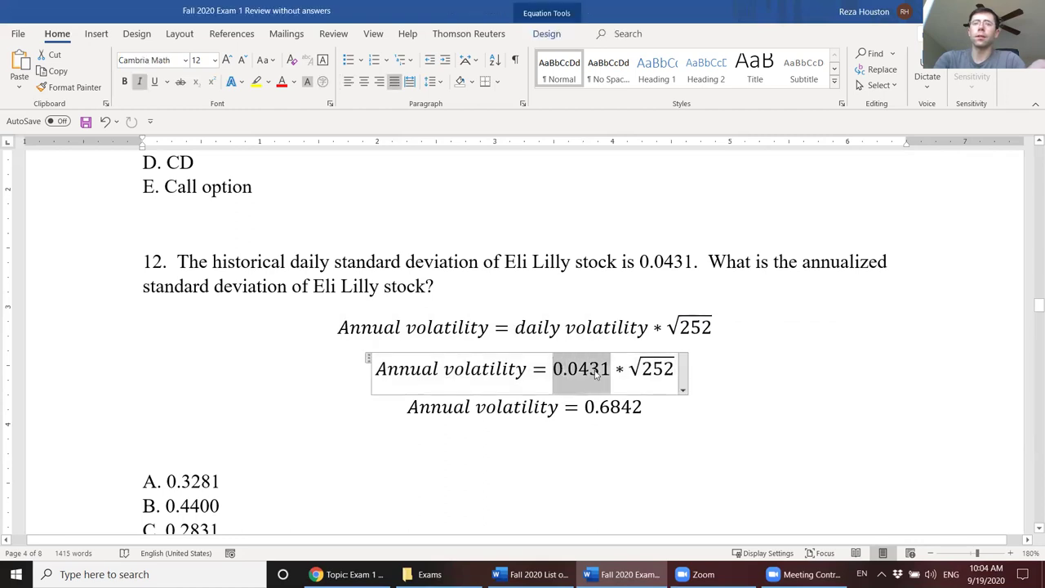
pyautogui.moveTo(642, 369); pyautogui.dragTo(644, 407)
pyautogui.click(229, 506)
# Step: Scroll down to question 13's wording
pyautogui.scroll(-3, 229, 506)
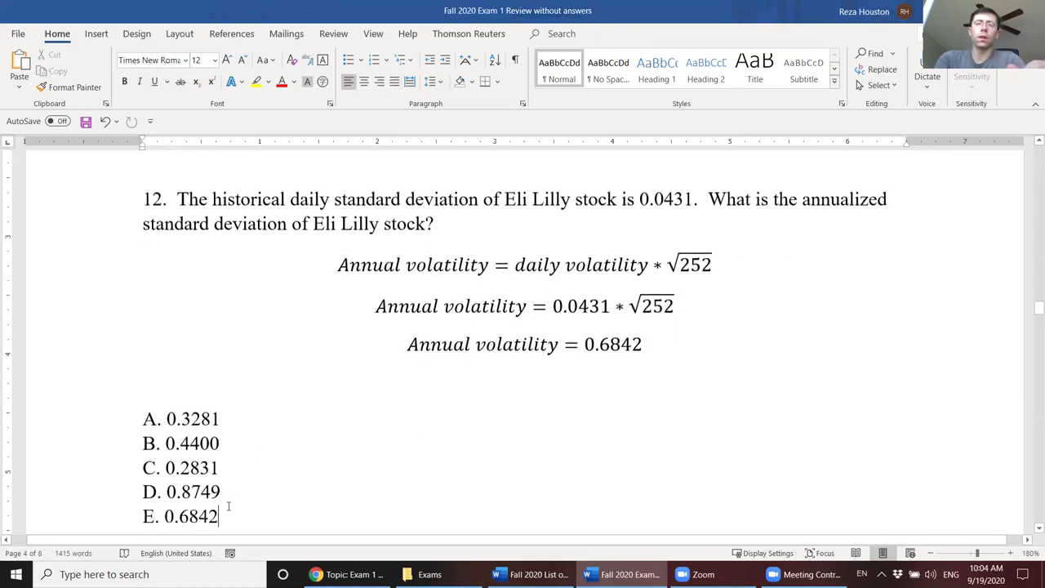
pyautogui.click(220, 508)
pyautogui.click(223, 473)
# Step: Move to question 15 and highlight its wording and the phrase 'price-weighted index'
pyautogui.scroll(-8, 224, 473)
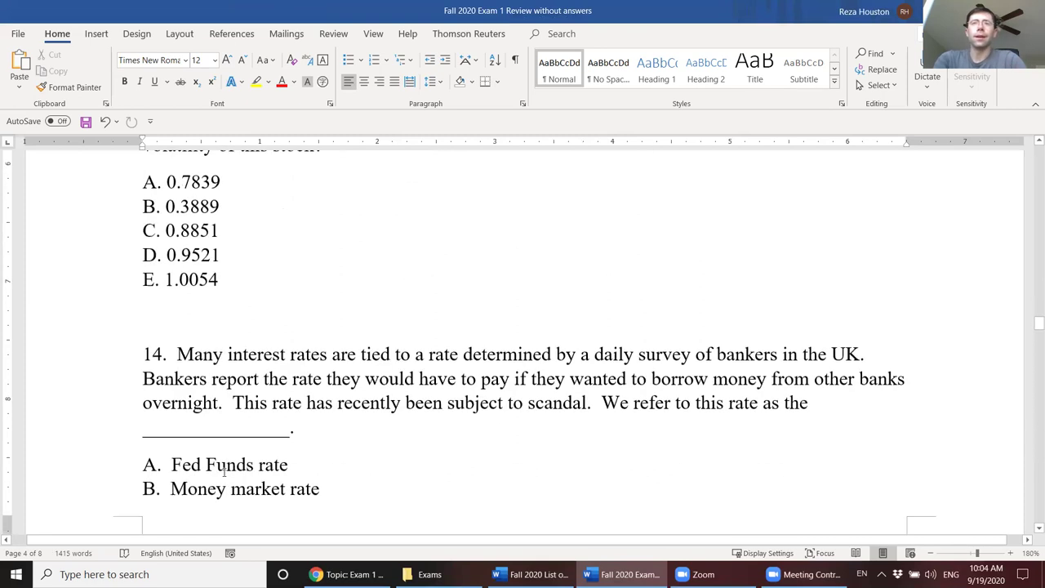
pyautogui.press('Down')
pyautogui.press('Down')
pyautogui.press('Down')
pyautogui.press('Down')
pyautogui.press('Down')
pyautogui.press('Down')
pyautogui.press('Down')
pyautogui.press('Down')
pyautogui.press('Down')
pyautogui.press('Down')
pyautogui.press('Down')
pyautogui.press('Down')
pyautogui.press('Down')
pyautogui.press('Down')
pyautogui.press('Down')
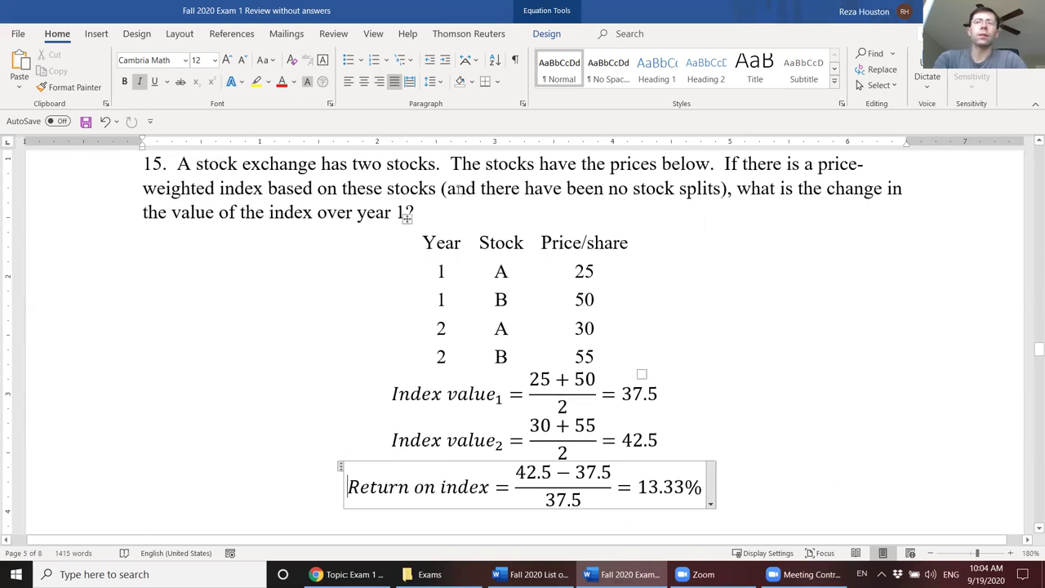
pyautogui.click(245, 189)
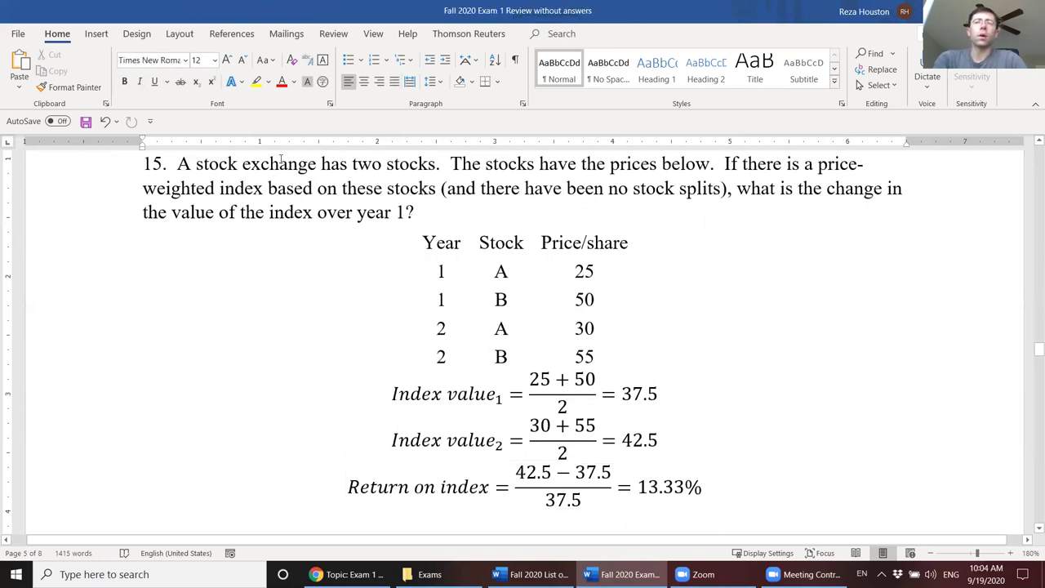
pyautogui.click(280, 163)
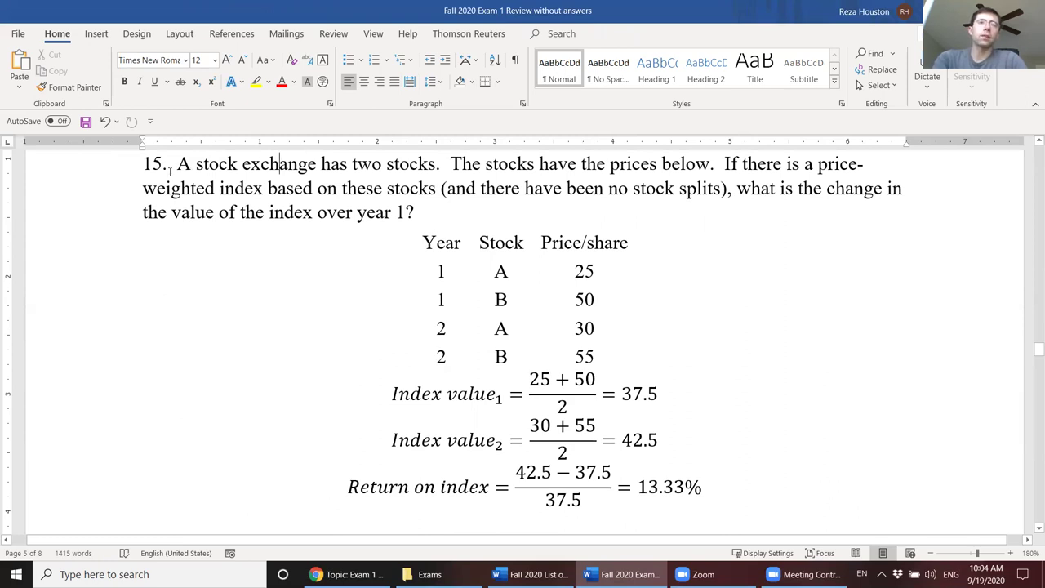
pyautogui.moveTo(190, 161); pyautogui.dragTo(400, 214)
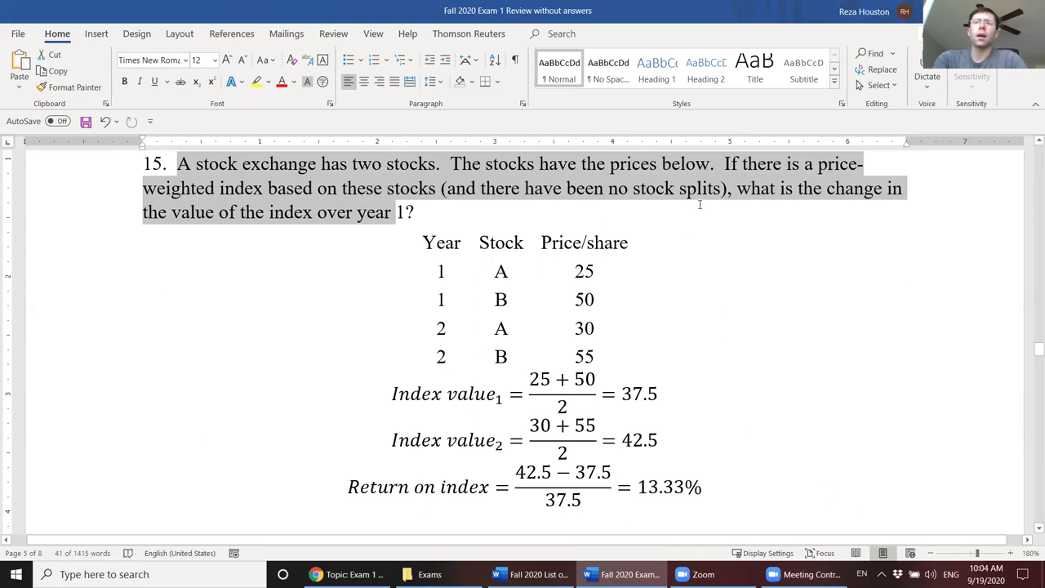
pyautogui.click(552, 229)
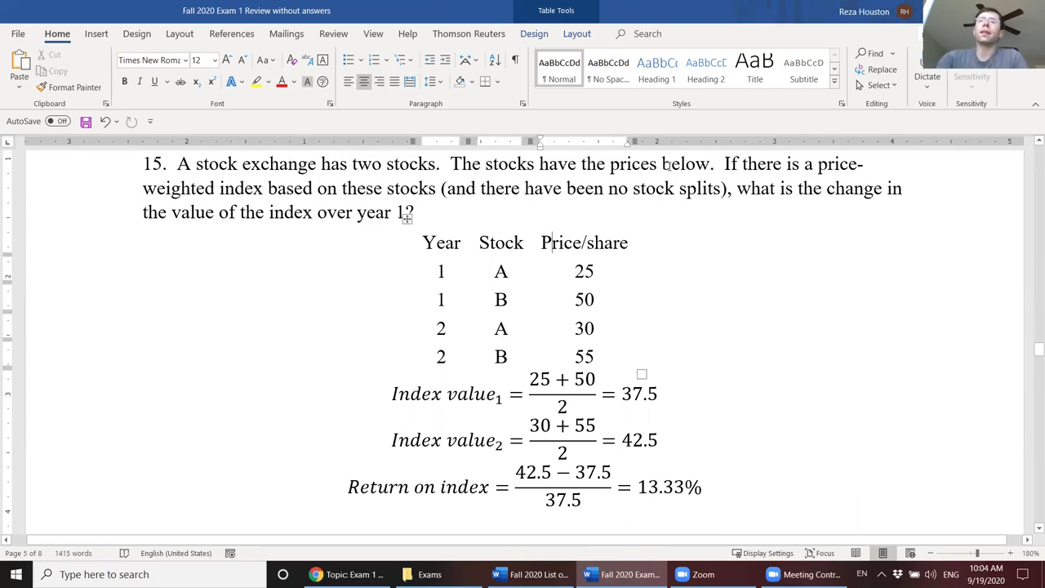
pyautogui.moveTo(815, 166); pyautogui.dragTo(270, 190)
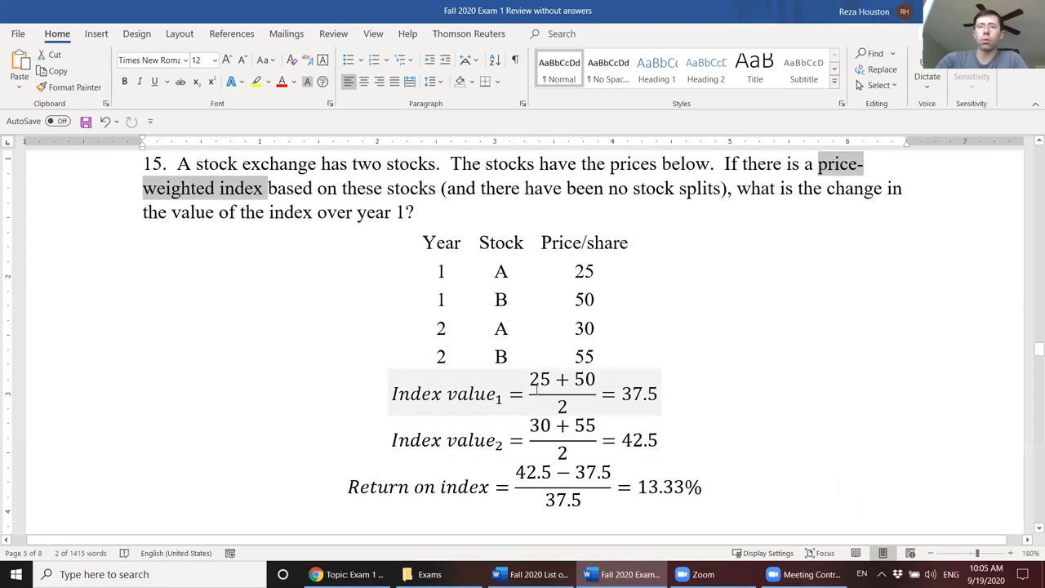
# Step: Highlight the (25 + 50)/2 = 37.5 index value, year 2 prices 30 and 55, and 42.5
pyautogui.moveTo(529, 390); pyautogui.dragTo(581, 411)
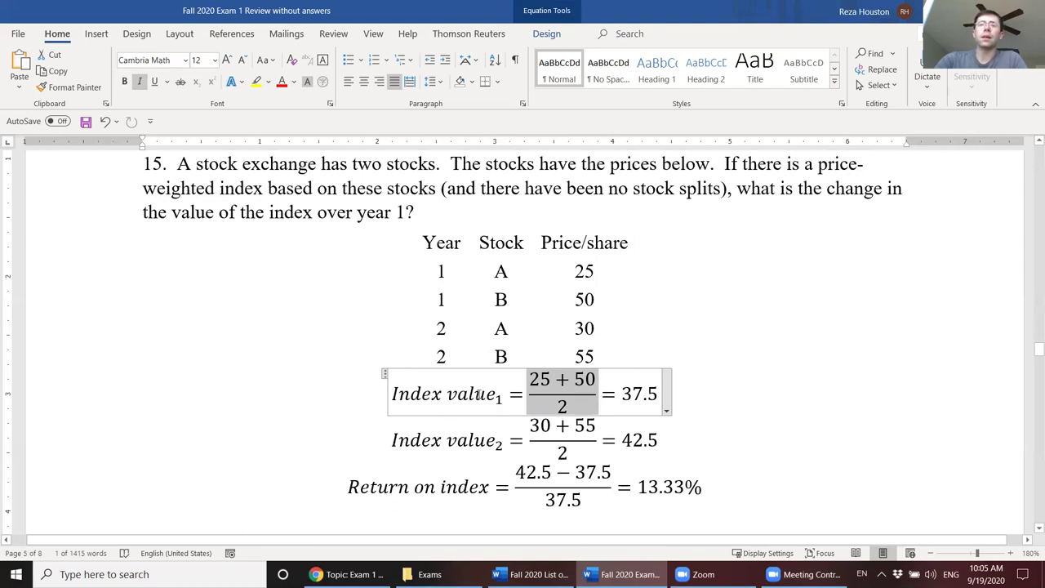
pyautogui.moveTo(399, 395); pyautogui.dragTo(594, 381)
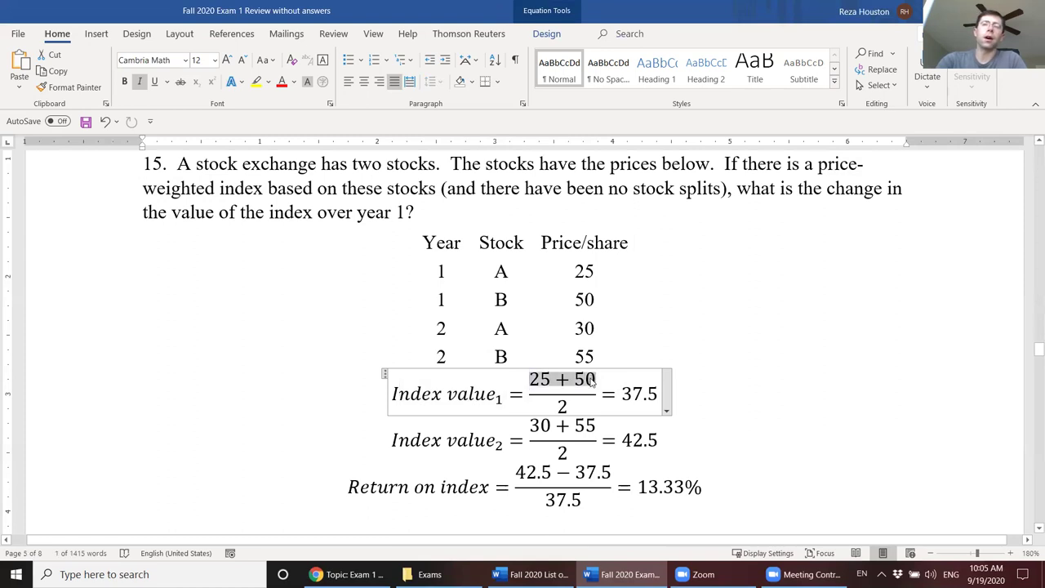
pyautogui.doubleClick(645, 395)
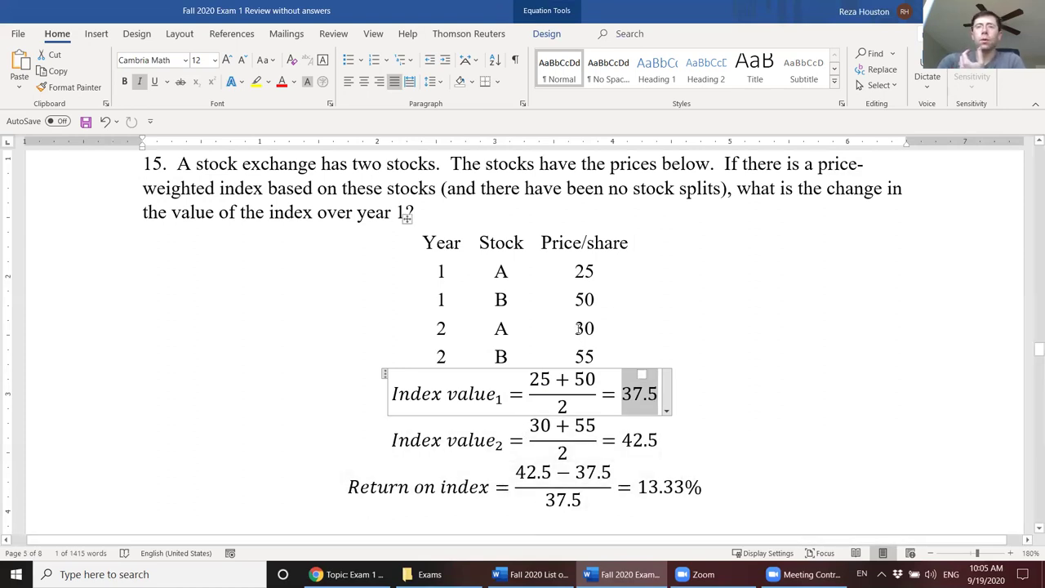
pyautogui.moveTo(577, 327); pyautogui.dragTo(582, 358)
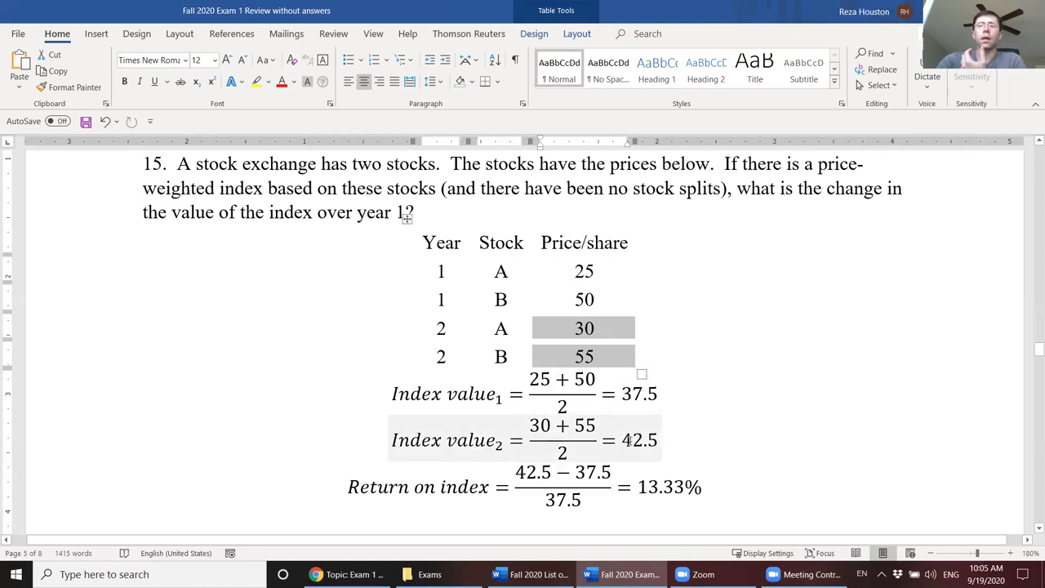
pyautogui.moveTo(624, 441); pyautogui.dragTo(655, 441)
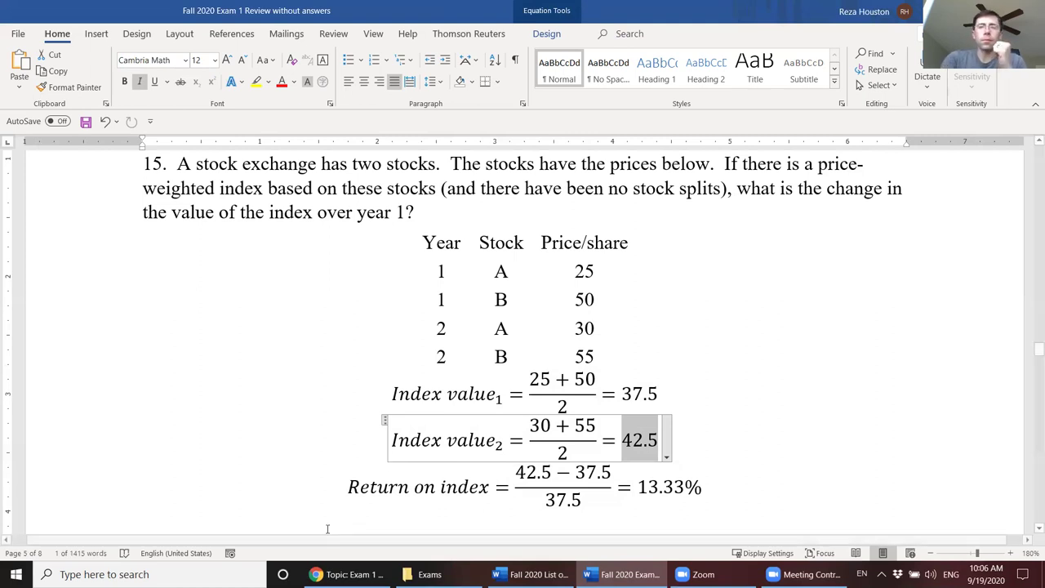
# Step: Walk through the Return on index equation with its 37.5 denominator
pyautogui.tripleClick(520, 476)
pyautogui.click(588, 472)
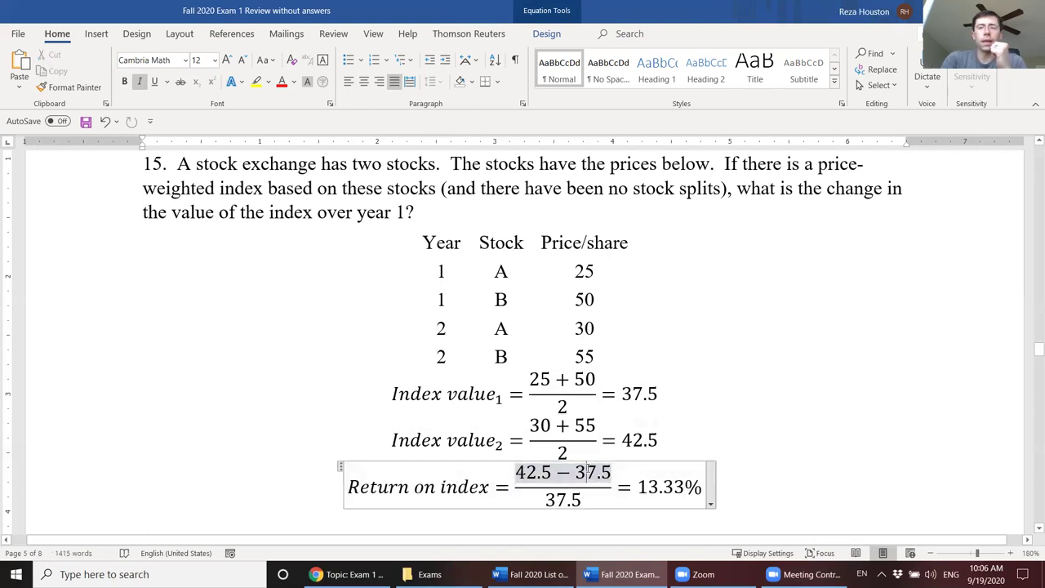
pyautogui.press('Down')
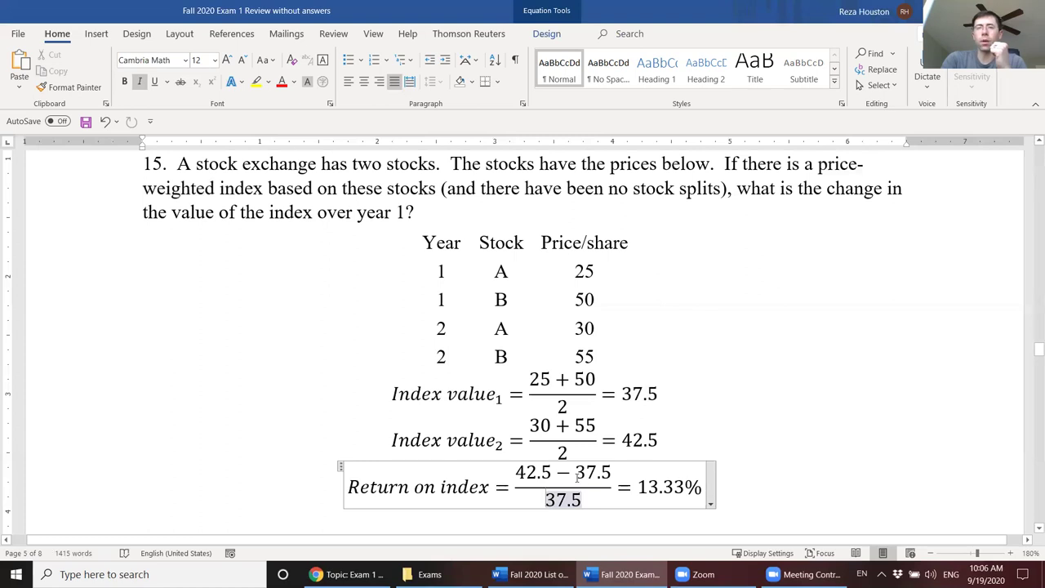
pyautogui.click(660, 425)
pyautogui.press('pagedown')
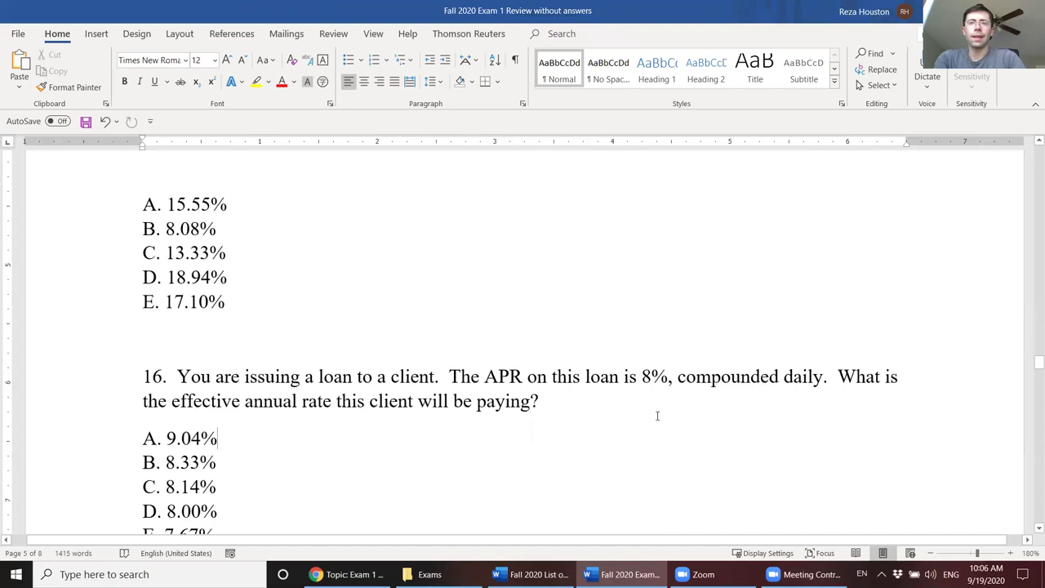
pyautogui.press('pagedown')
pyautogui.press('pagedown')
pyautogui.press('pagedown')
pyautogui.press('pagedown')
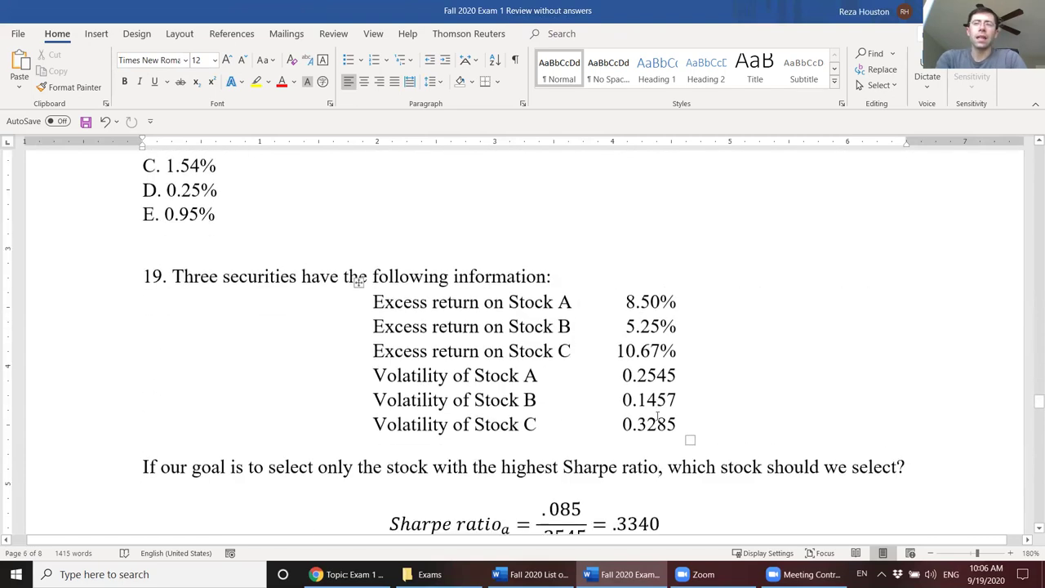
pyautogui.press('pageup')
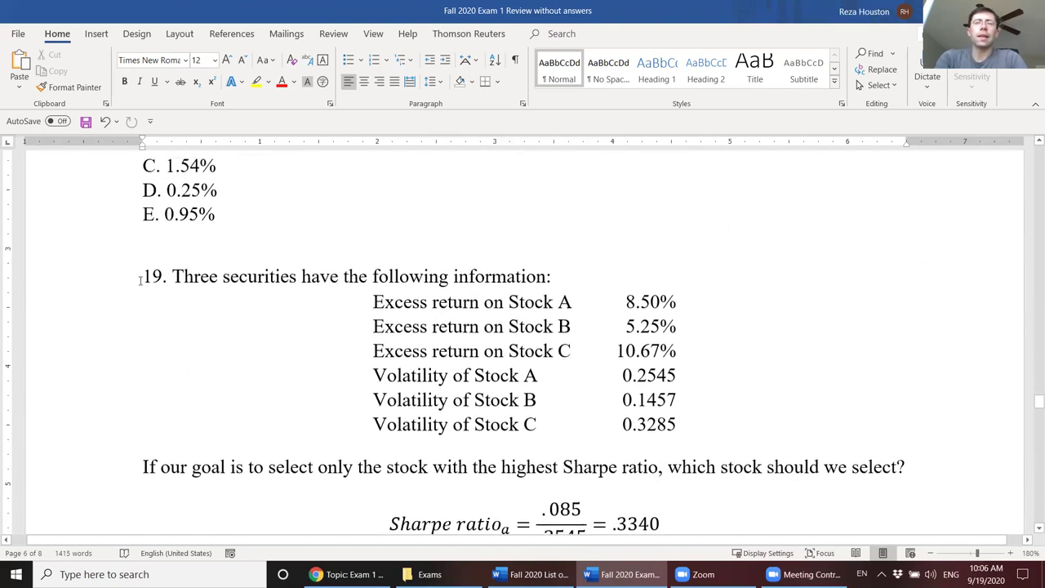
pyautogui.moveTo(165, 277); pyautogui.dragTo(281, 277)
pyautogui.moveTo(420, 320); pyautogui.dragTo(435, 423)
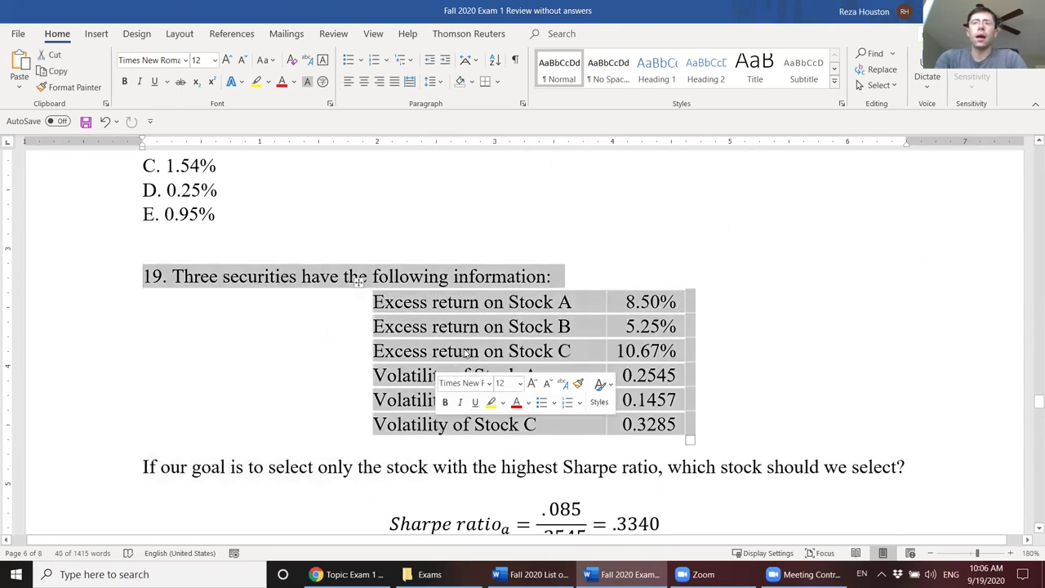
pyautogui.click(413, 303)
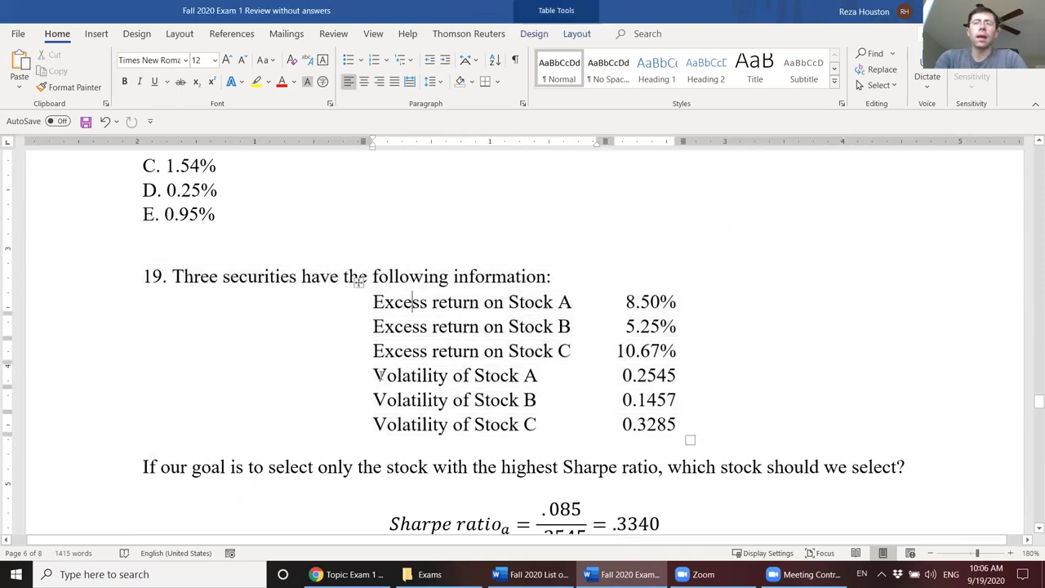
pyautogui.moveTo(381, 375); pyautogui.dragTo(406, 425)
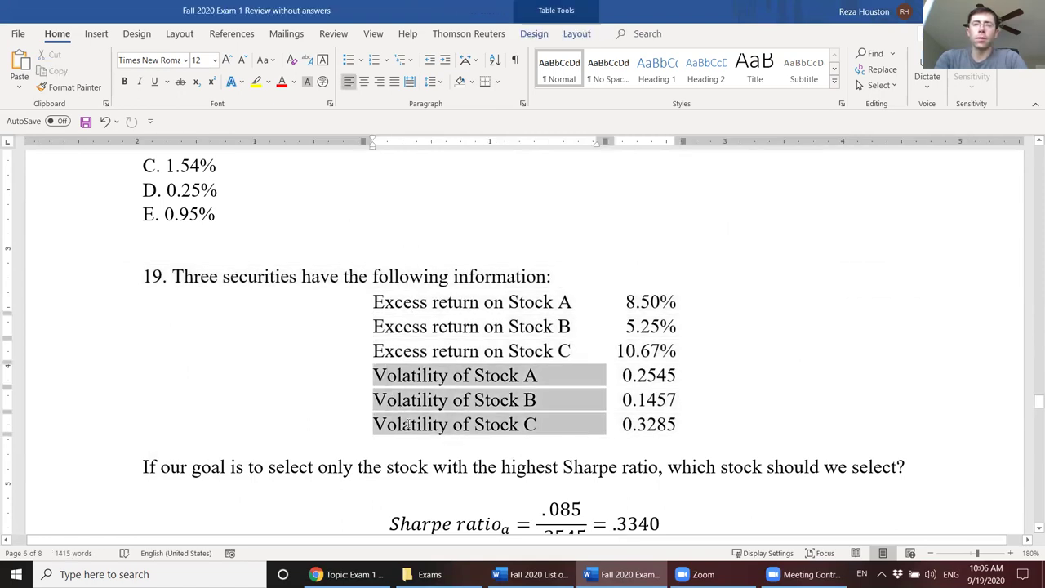
pyautogui.click(40, 475)
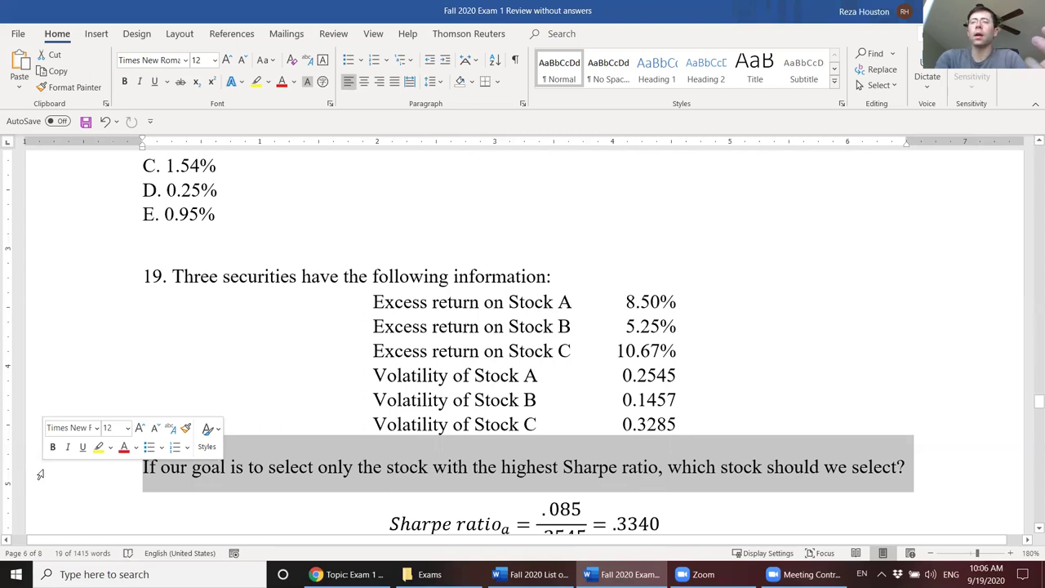
pyautogui.click(452, 465)
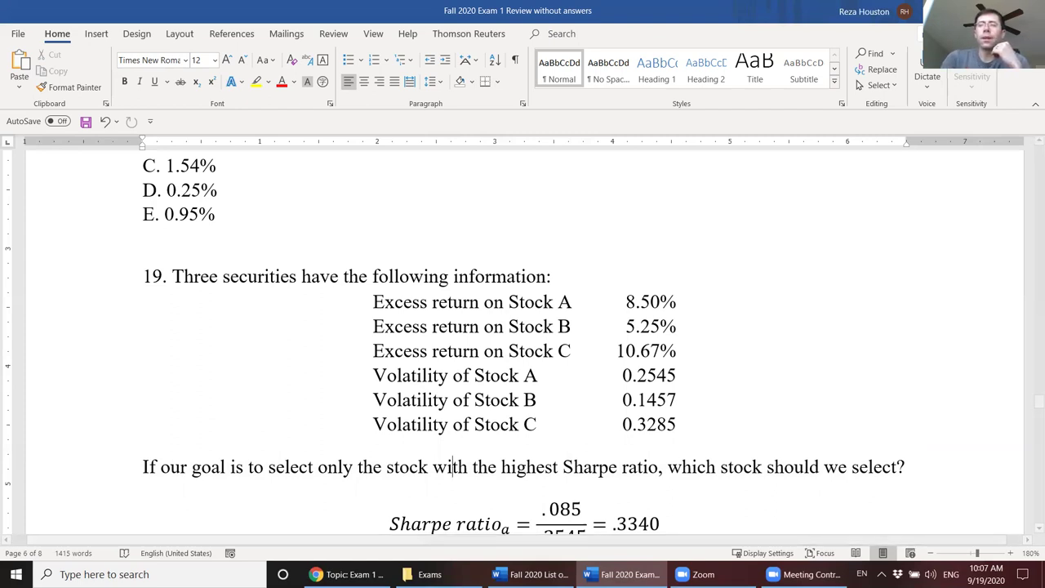
# Step: Scroll down to stock A's Sharpe ratio and highlight its 2545 denominator
pyautogui.click(1037, 528)
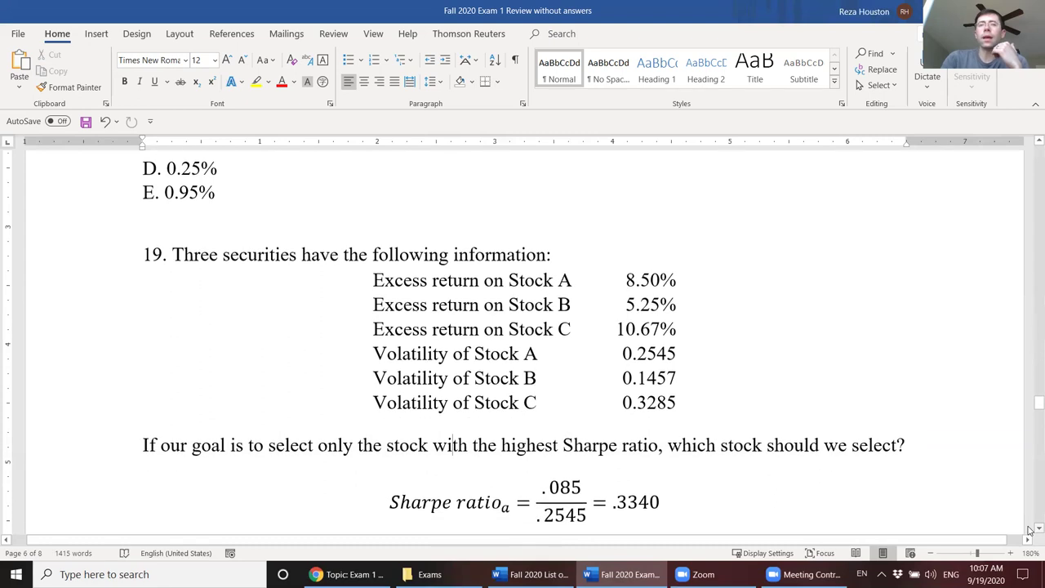
pyautogui.click(1030, 530)
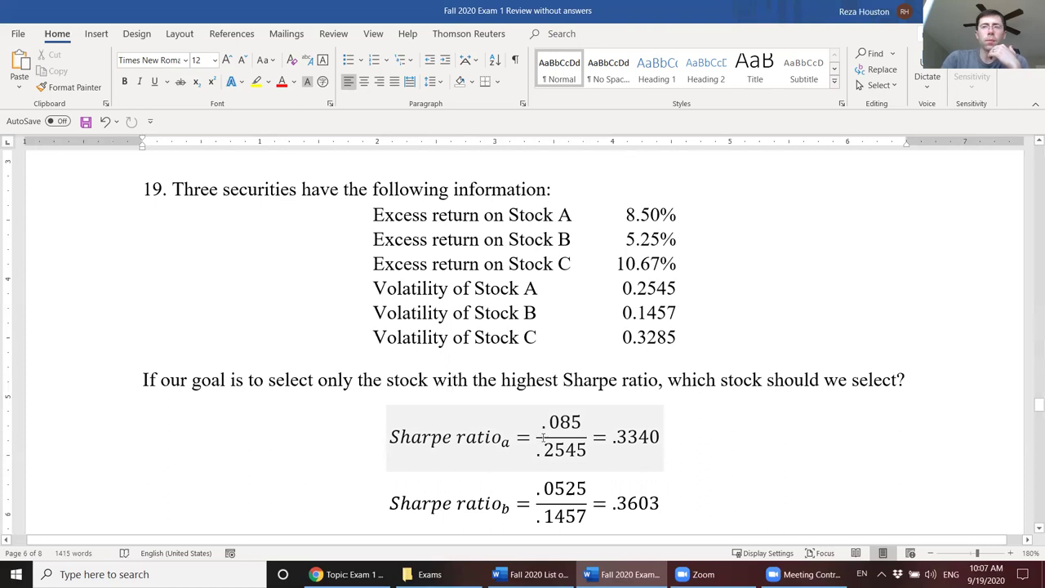
pyautogui.moveTo(540, 448); pyautogui.dragTo(659, 437)
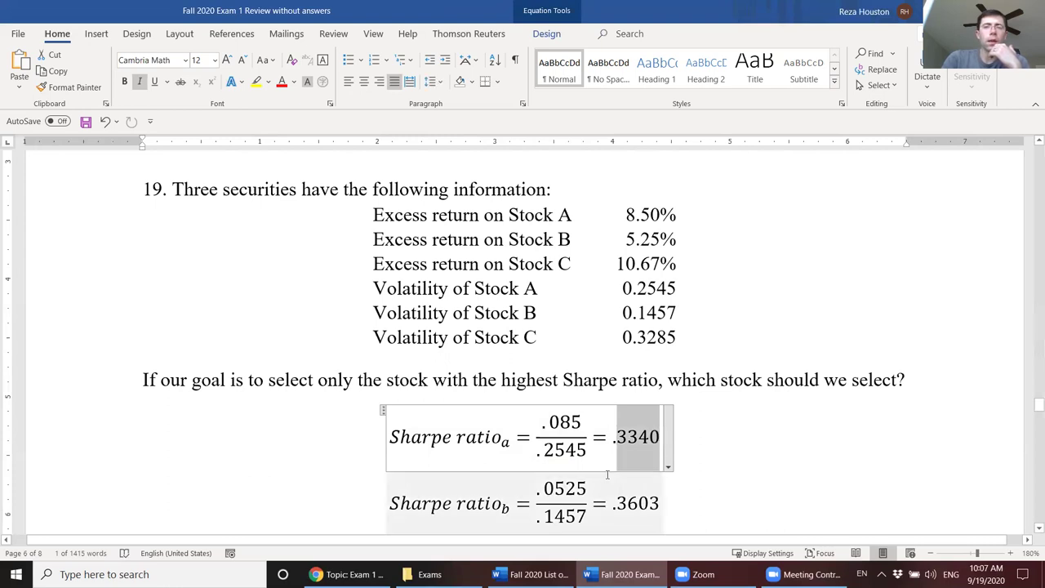
# Step: Highlight stock B's .0525 numerator and .3603 result, and stock C's .1067 and .3248
pyautogui.press('Down')
pyautogui.press('Down')
pyautogui.press('Down')
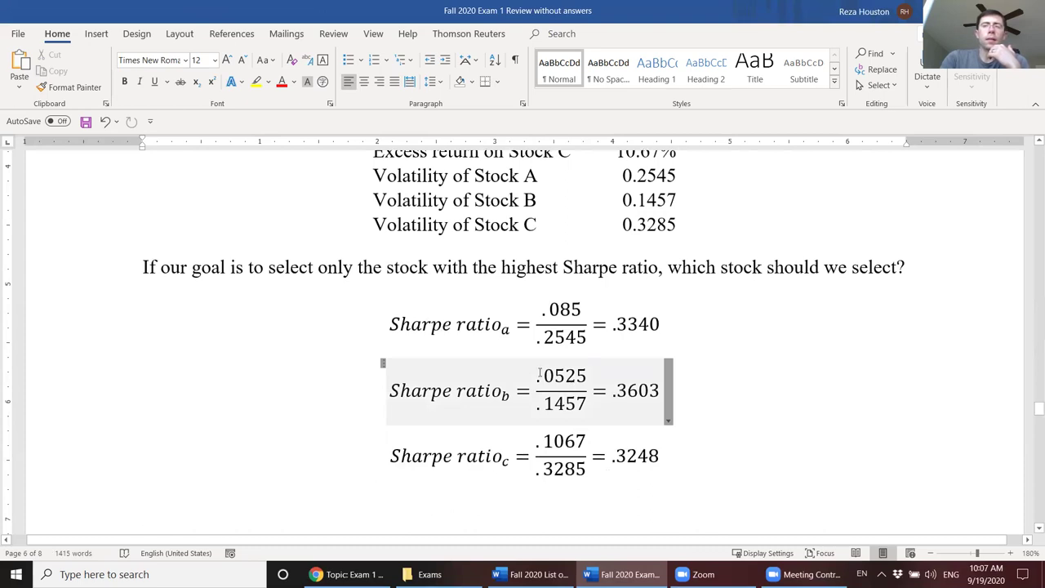
pyautogui.moveTo(539, 374); pyautogui.dragTo(575, 404)
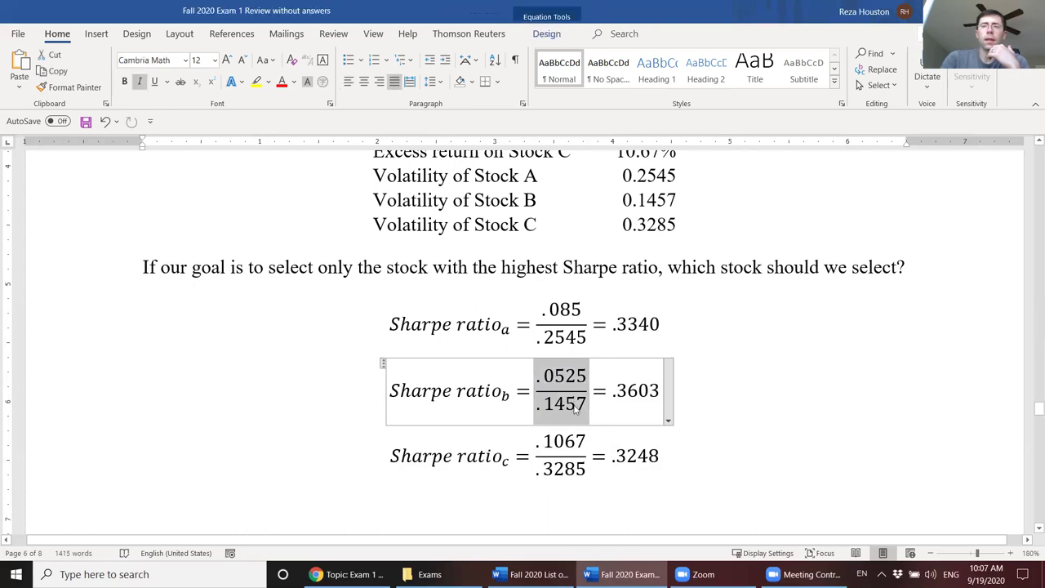
pyautogui.moveTo(616, 390); pyautogui.dragTo(658, 393)
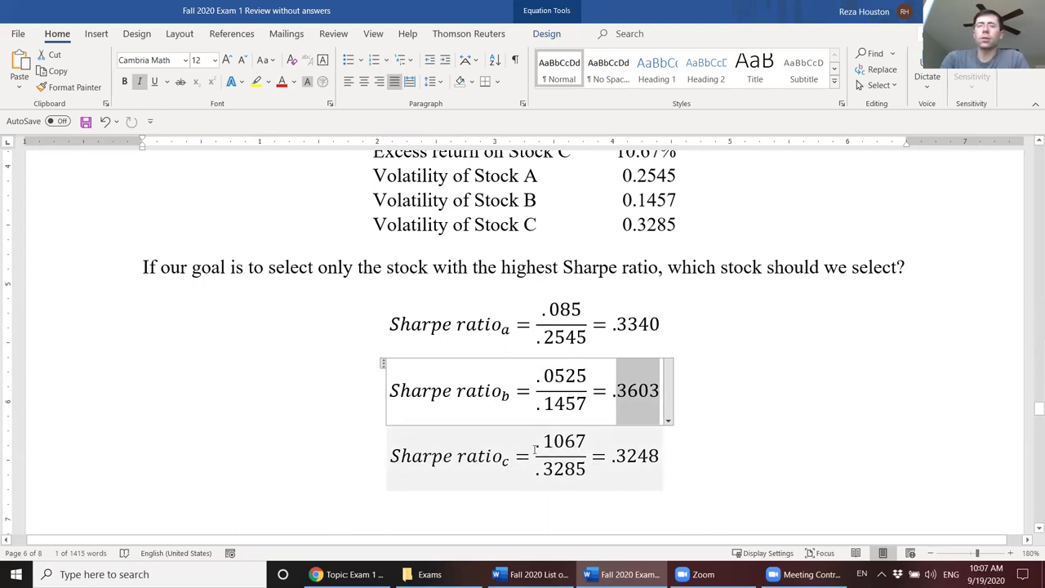
pyautogui.moveTo(536, 444); pyautogui.dragTo(581, 456)
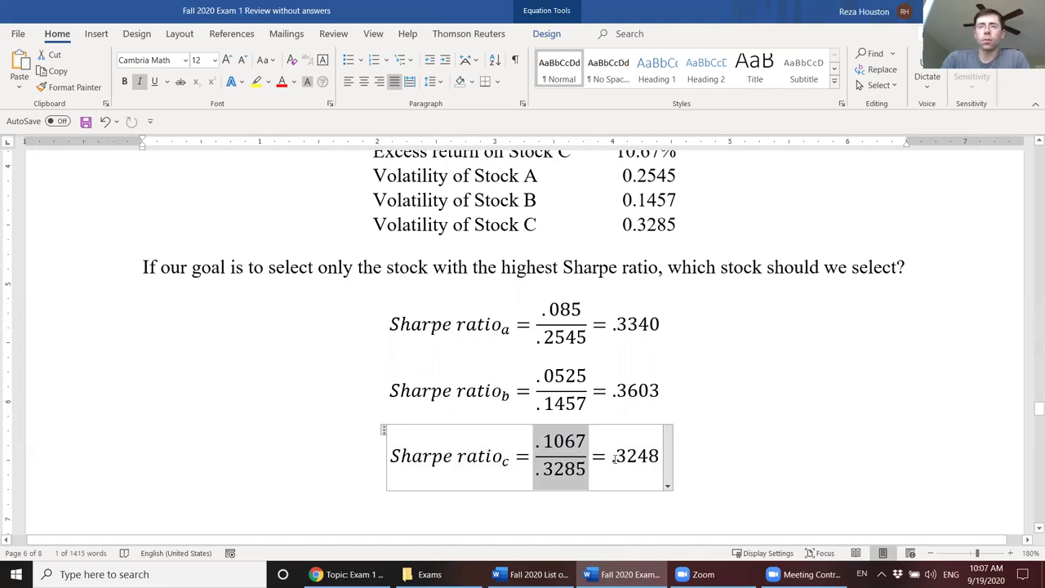
pyautogui.moveTo(615, 459); pyautogui.dragTo(663, 456)
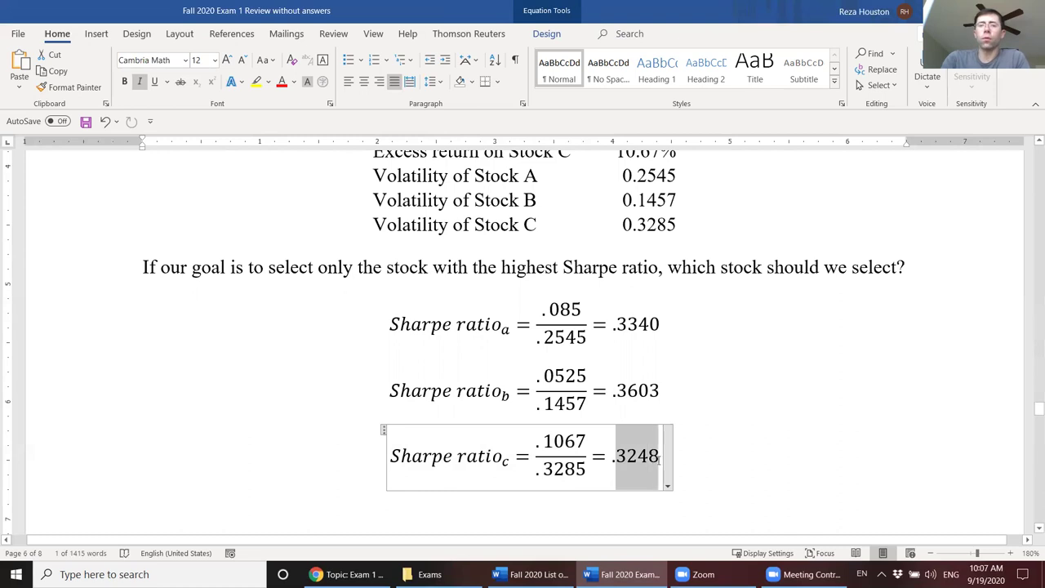
pyautogui.click(719, 370)
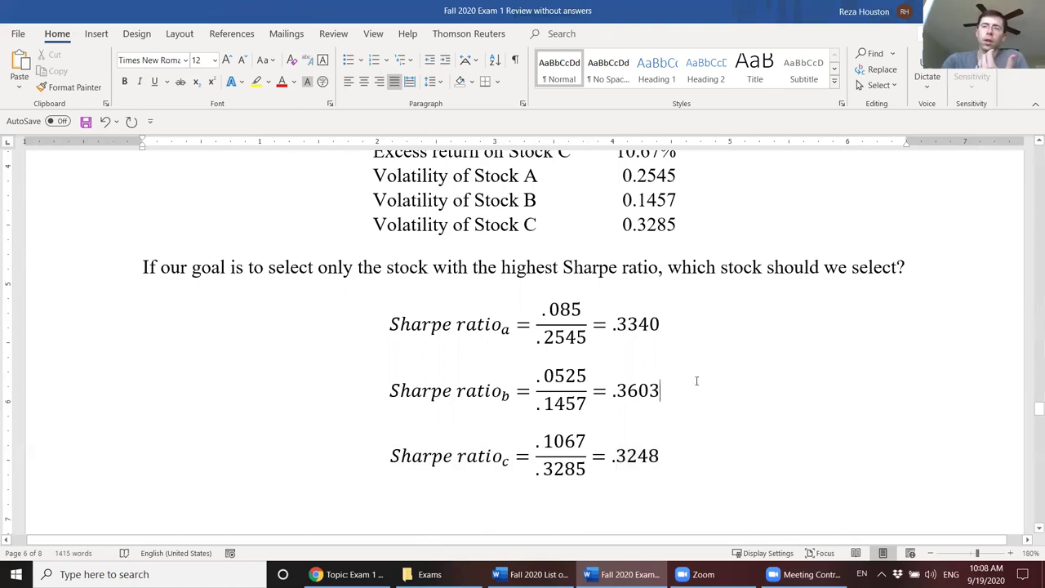
pyautogui.moveTo(665, 392); pyautogui.dragTo(618, 394)
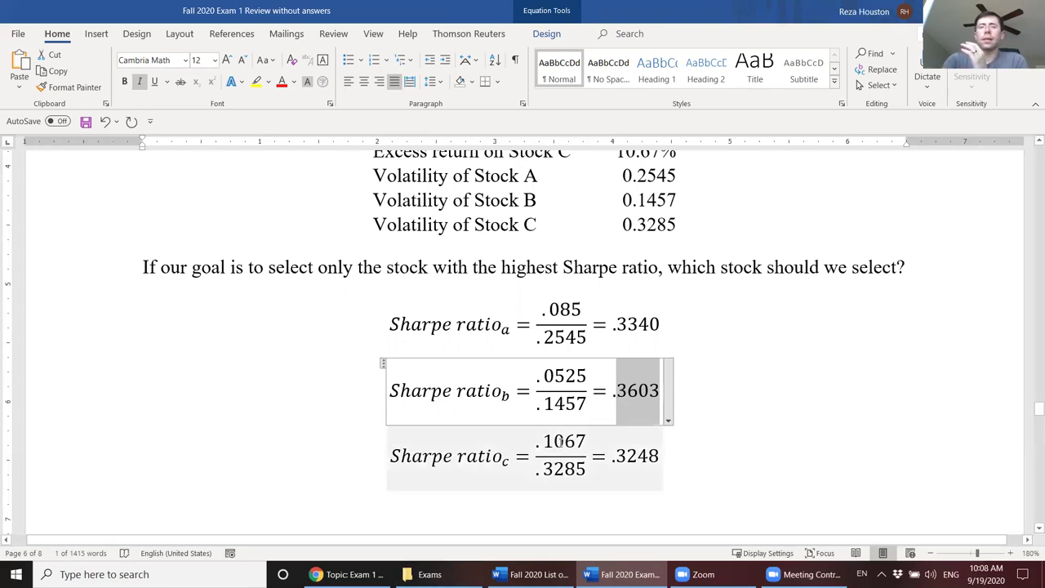
pyautogui.moveTo(544, 442); pyautogui.dragTo(584, 442)
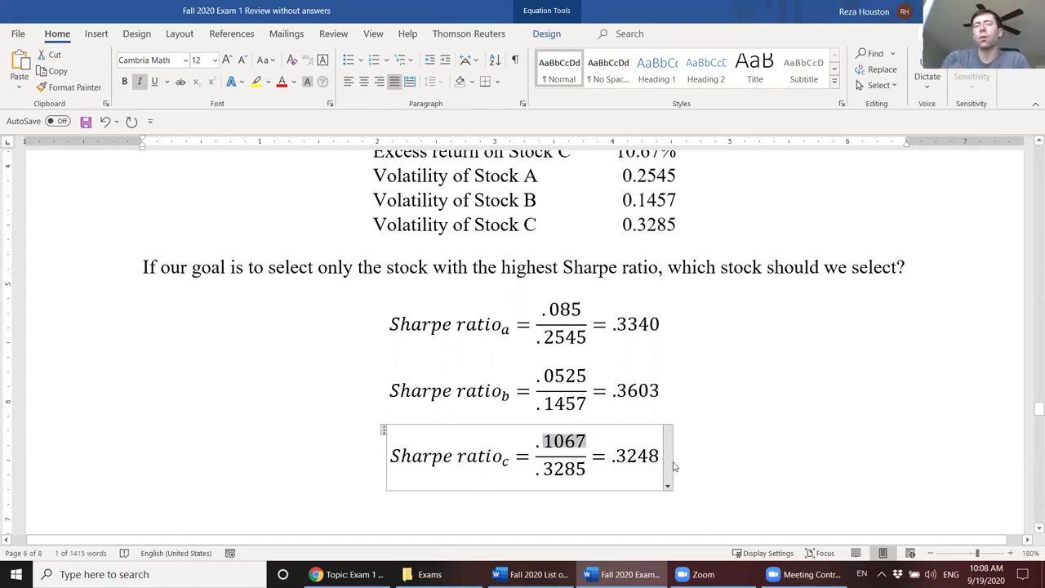
pyautogui.click(614, 392)
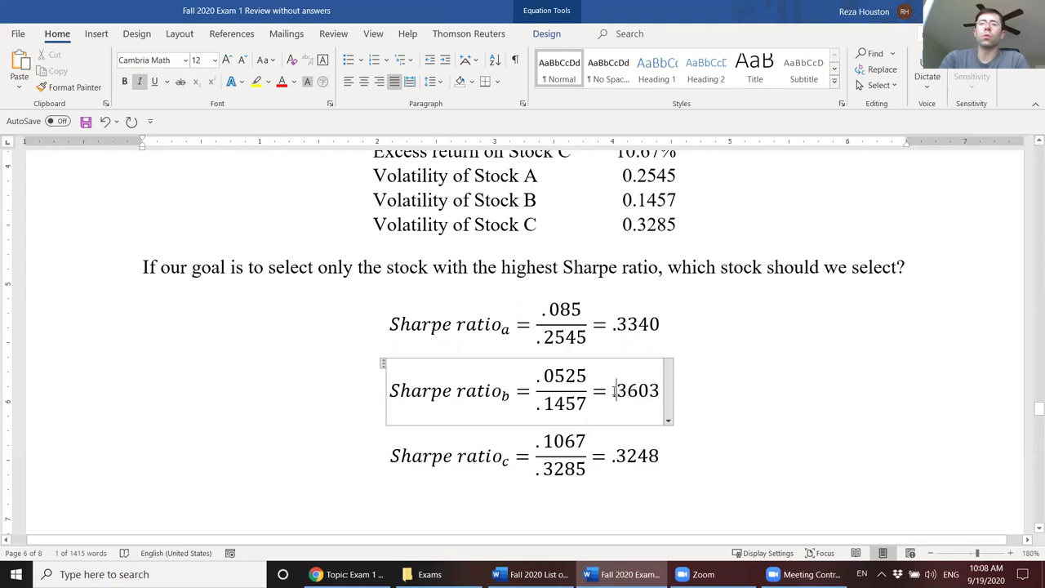
pyautogui.moveTo(613, 391); pyautogui.dragTo(404, 400)
pyautogui.click(458, 397)
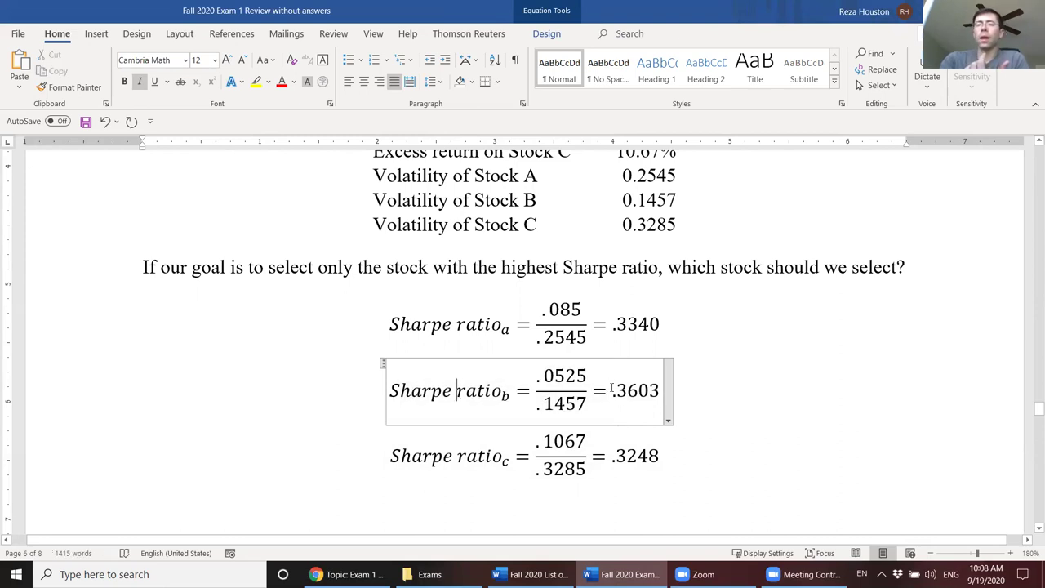
pyautogui.moveTo(537, 472); pyautogui.dragTo(588, 471)
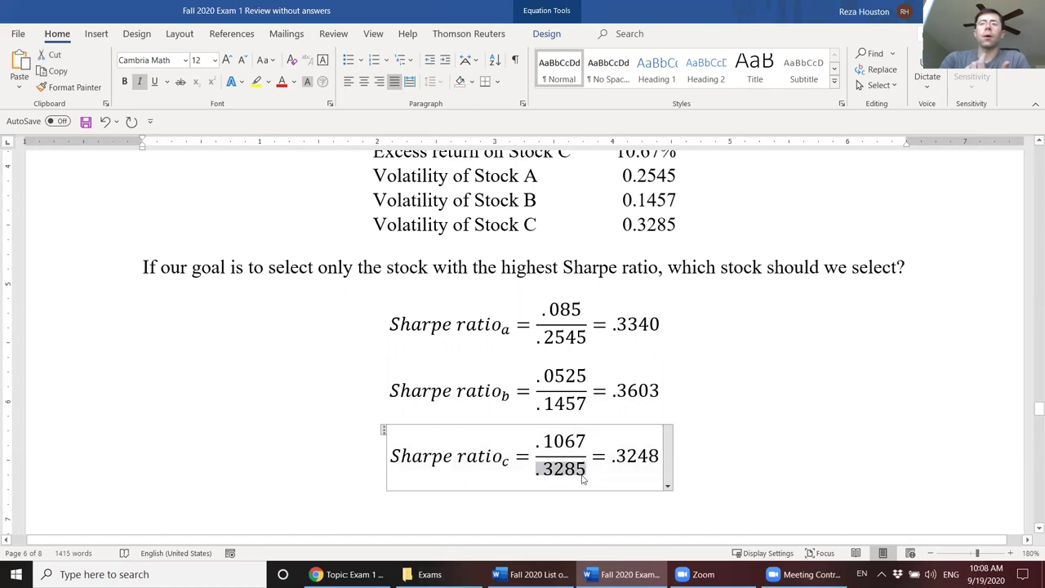
pyautogui.moveTo(614, 394); pyautogui.dragTo(658, 395)
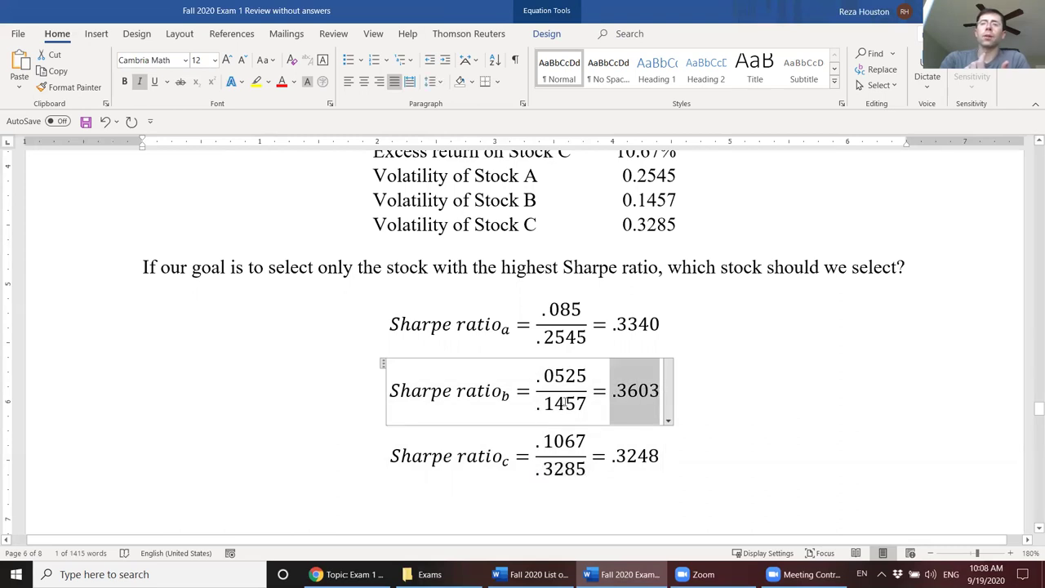
pyautogui.moveTo(535, 470); pyautogui.dragTo(585, 470)
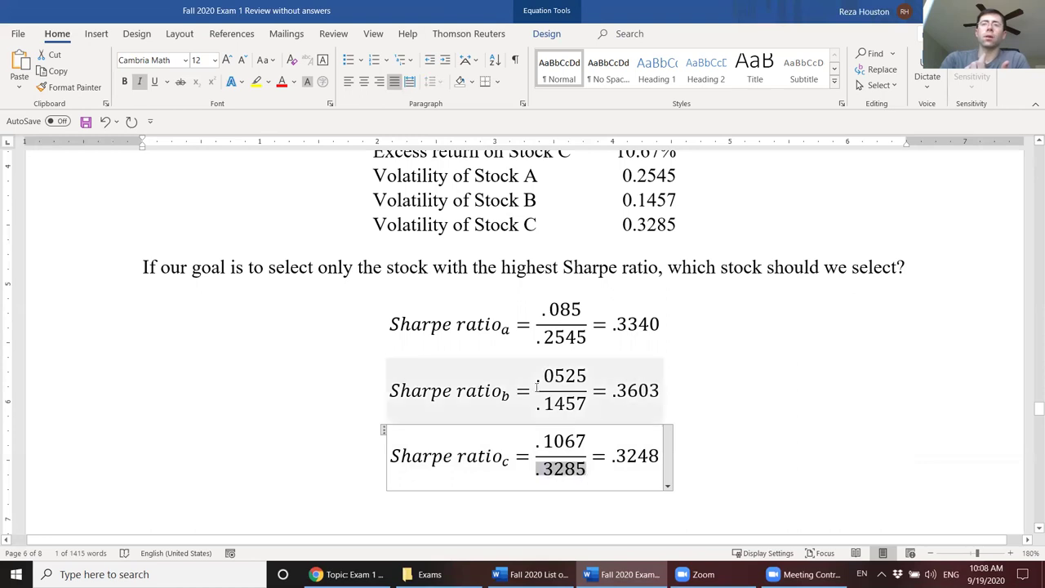
pyautogui.click(94, 391)
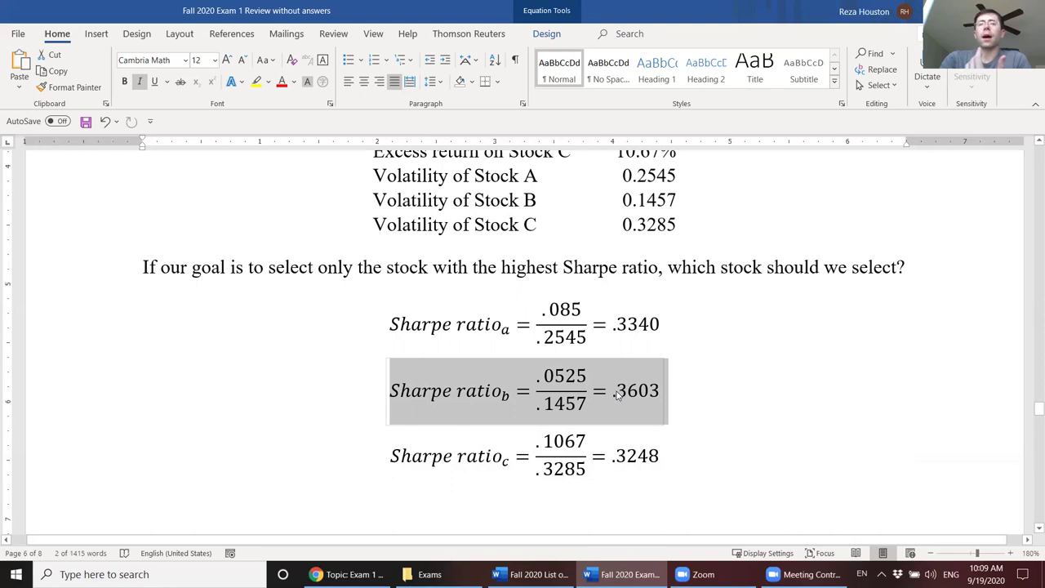
pyautogui.press('Down')
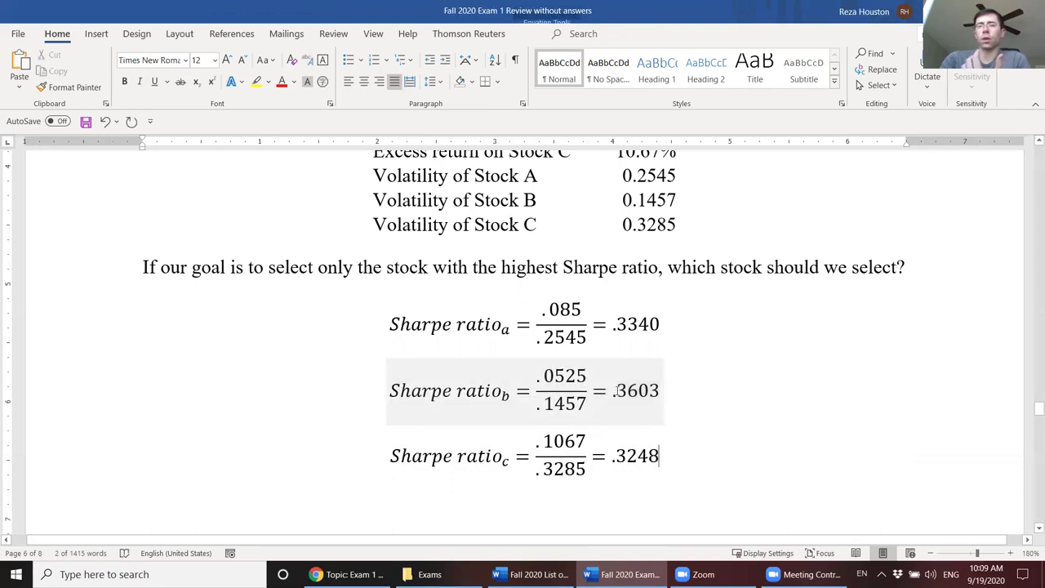
pyautogui.click(76, 403)
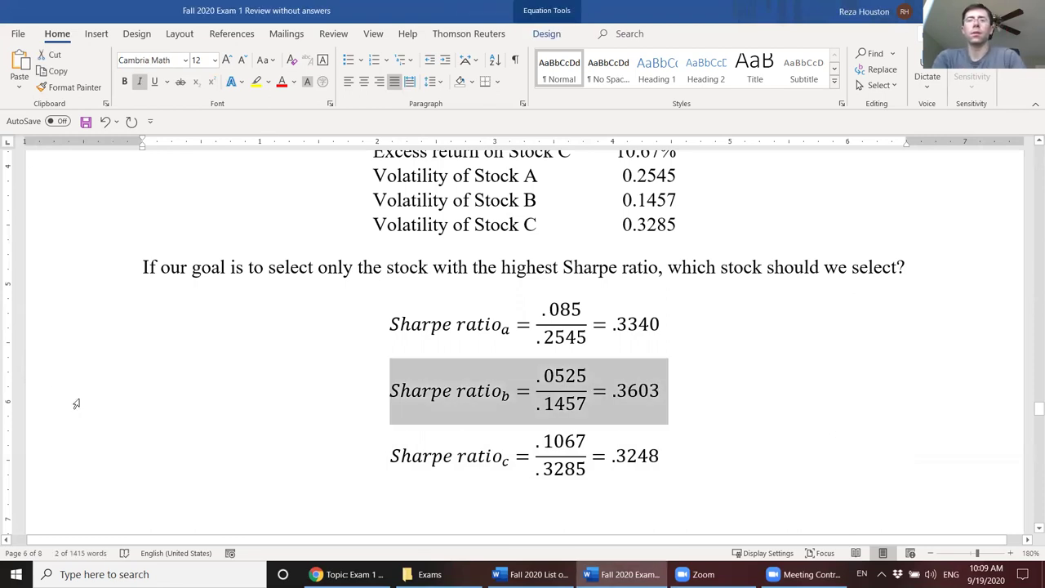
# Step: Page down past questions 20 and 22 to the closing formula sheet
pyautogui.press('pagedown')
pyautogui.press('pagedown')
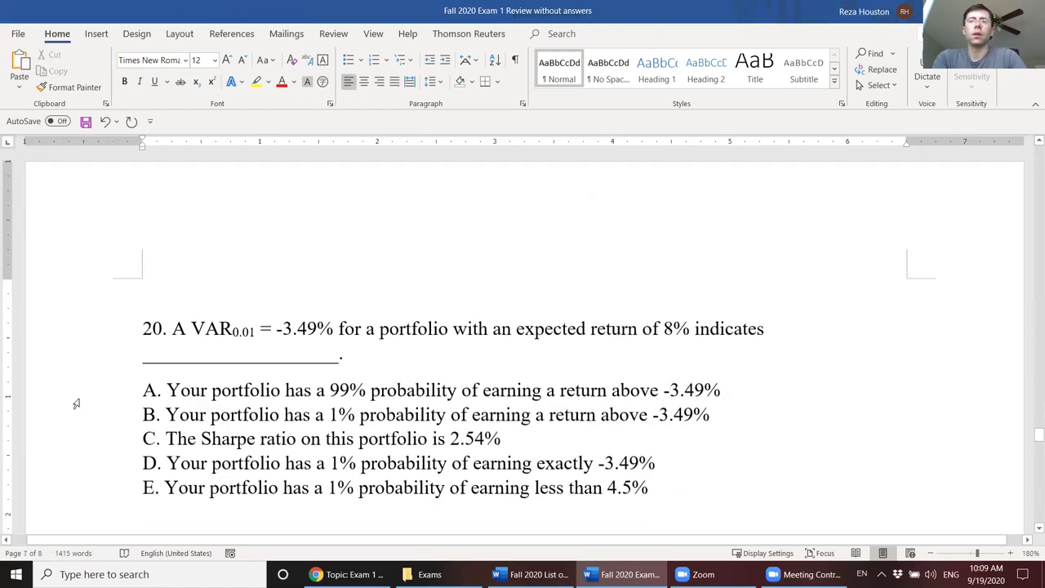
pyautogui.press('pagedown')
pyautogui.press('pagedown')
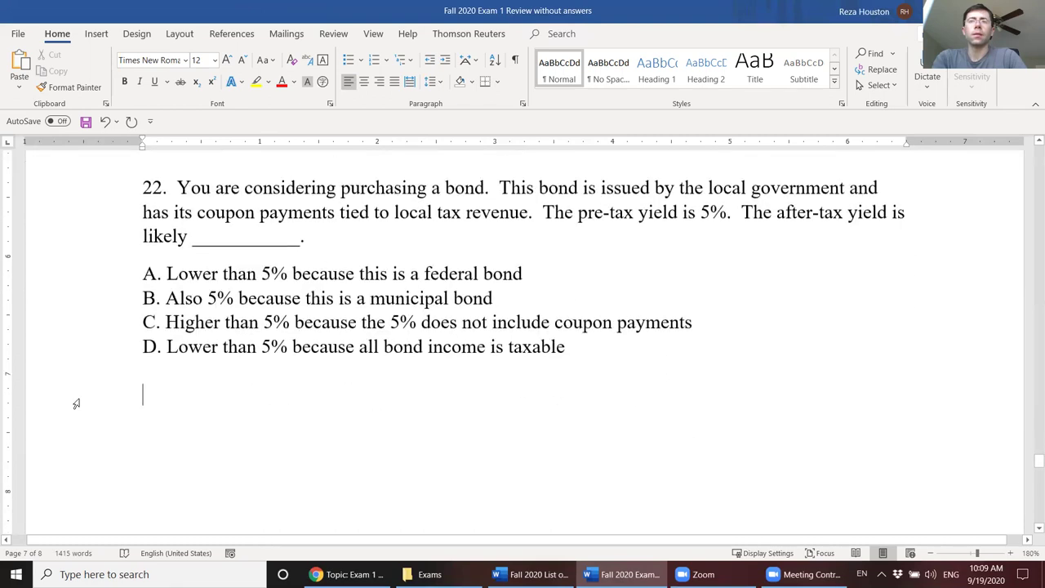
pyautogui.press('pagedown')
pyautogui.press('pagedown')
pyautogui.press('pagedown')
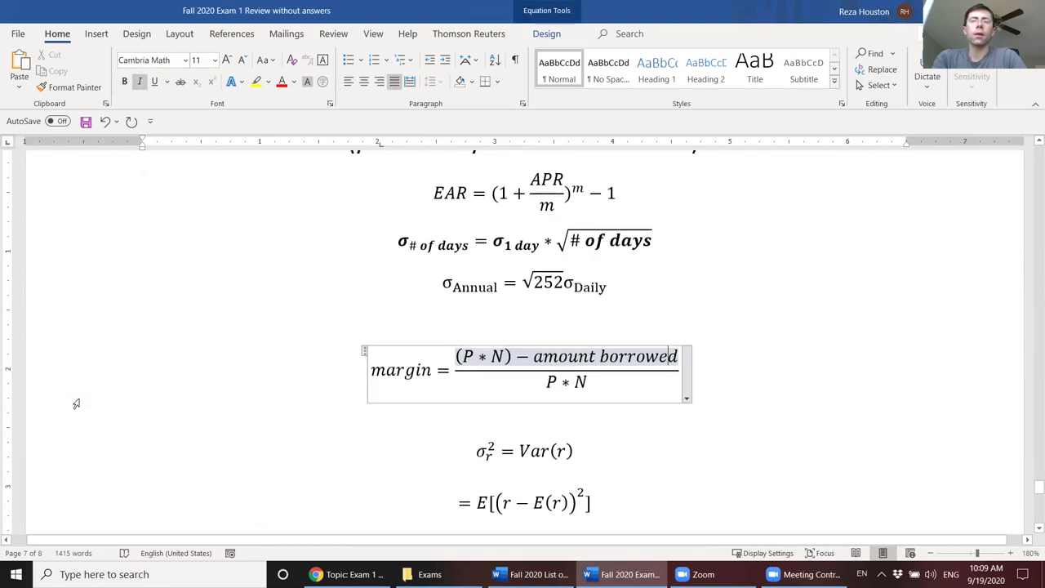